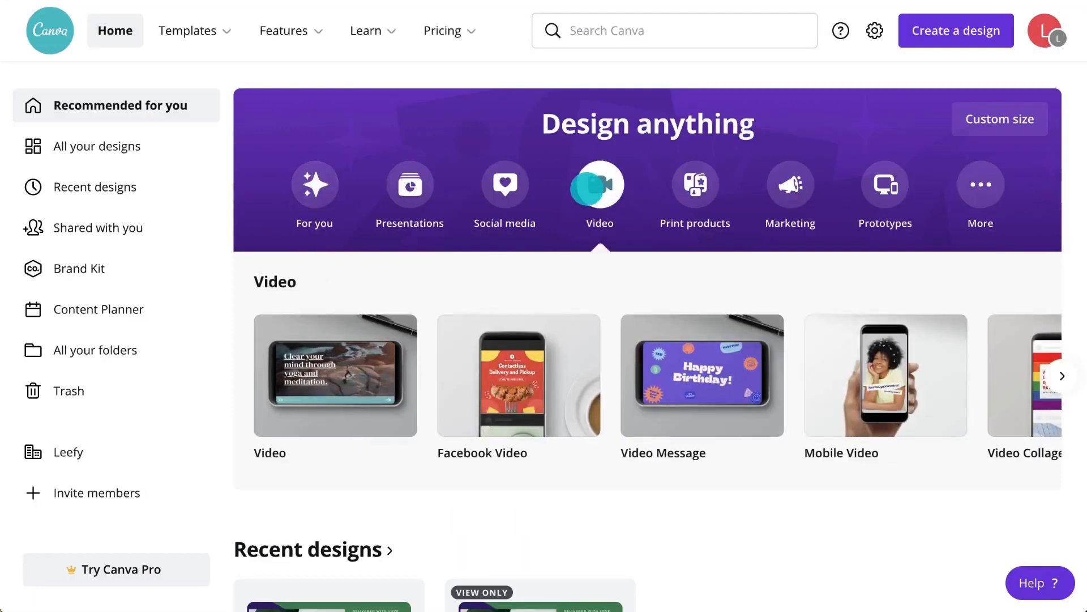
Step: Create a blank 1920 × 1080 video design from the Video thumbnail
mouse_move(328, 391)
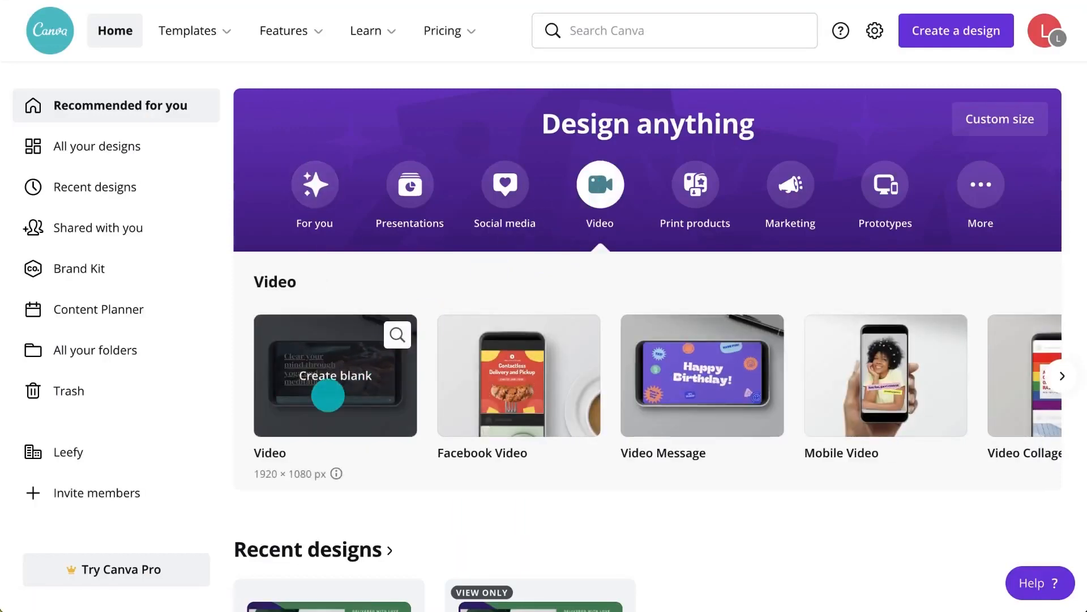
left_click(328, 395)
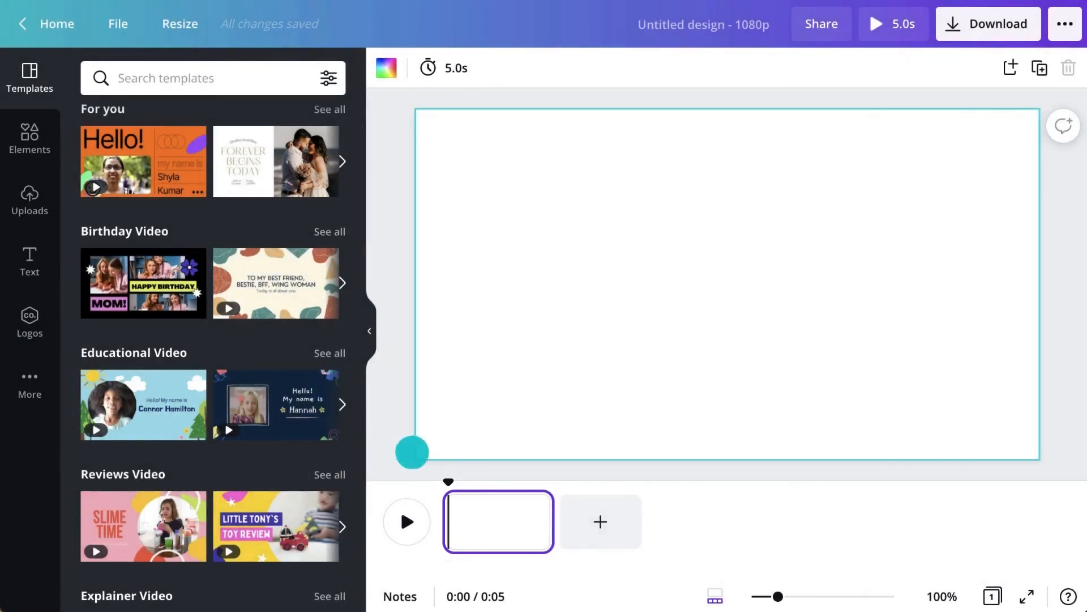
Step: Search templates for 'plant' and apply the Bree's Vegan Munchies page from the Green and Pink Business Restaurant Slideshow Video
mouse_move(447, 480)
left_mouse_down()
mouse_move(546, 480)
mouse_move(461, 481)
left_mouse_up()
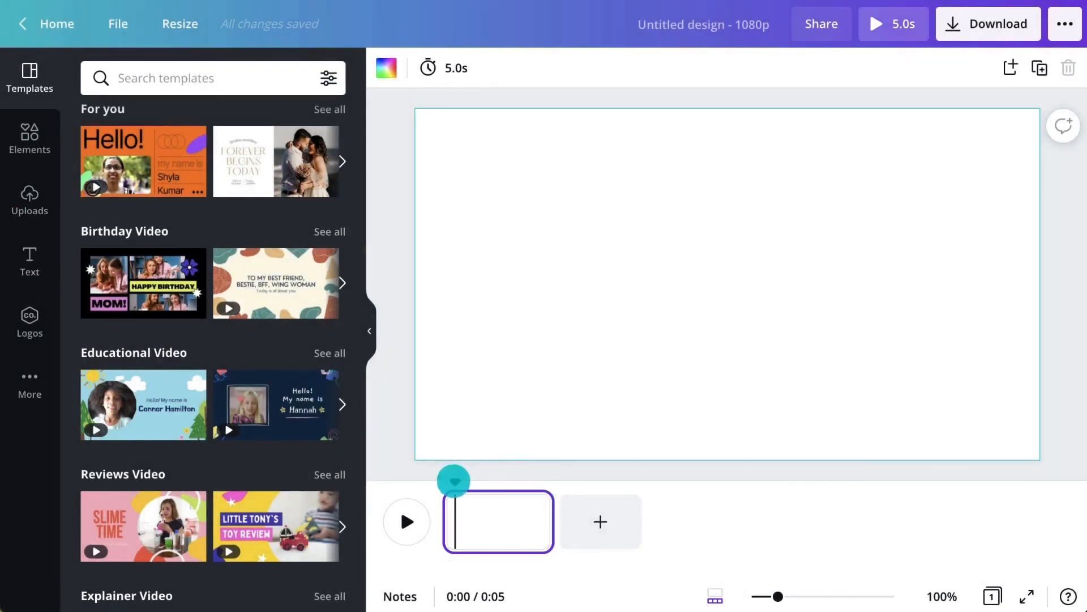
left_click(276, 70)
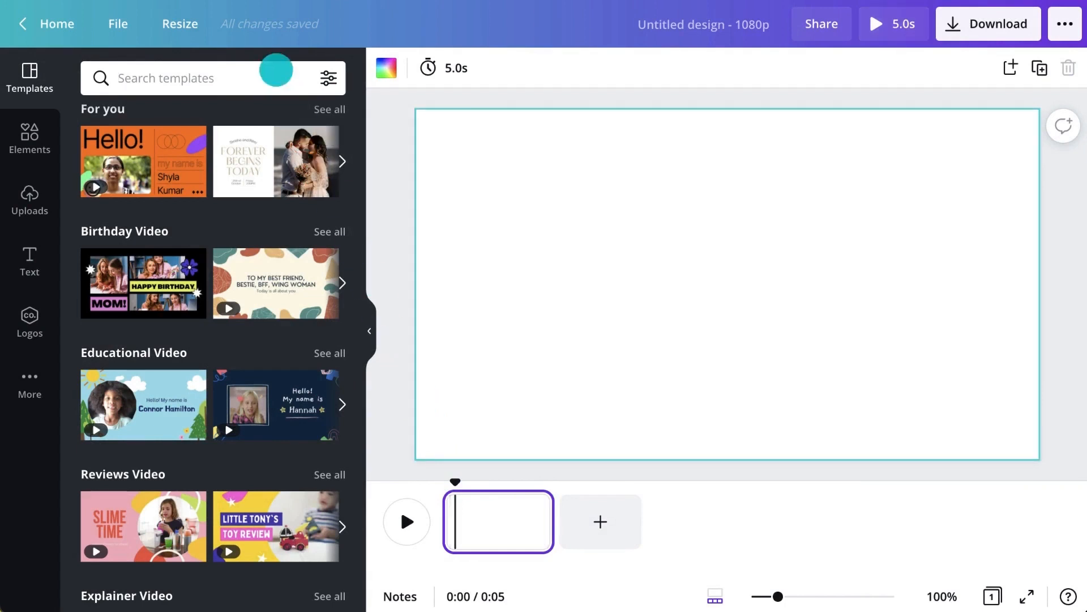
type("plant")
key("Return")
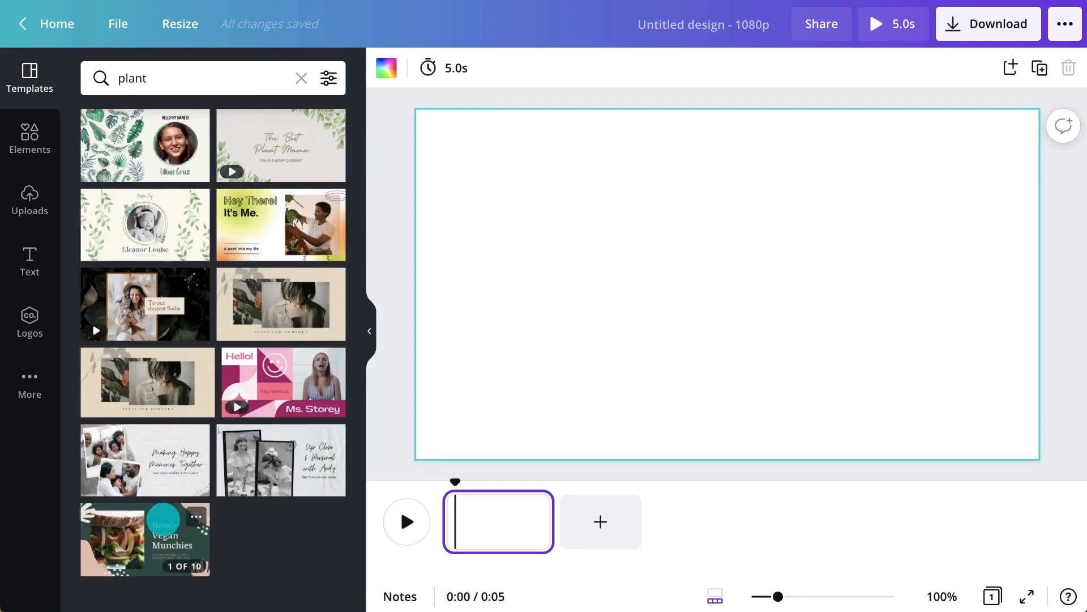
left_click(163, 519)
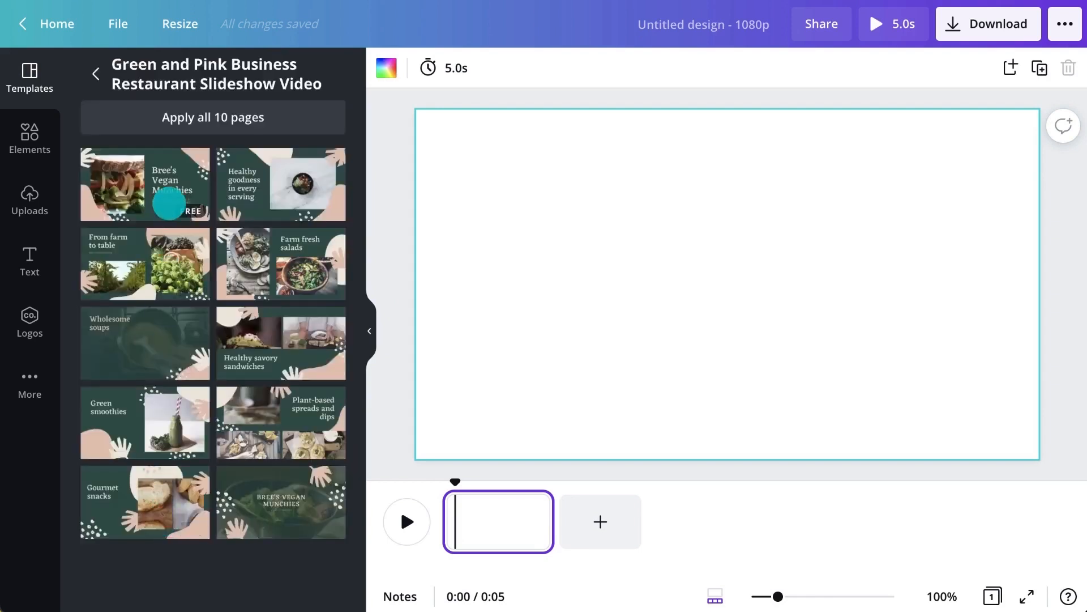
left_click(164, 201)
Step: Preview the video and duplicate the Bree's Vegan Munchies title page
left_click(407, 520)
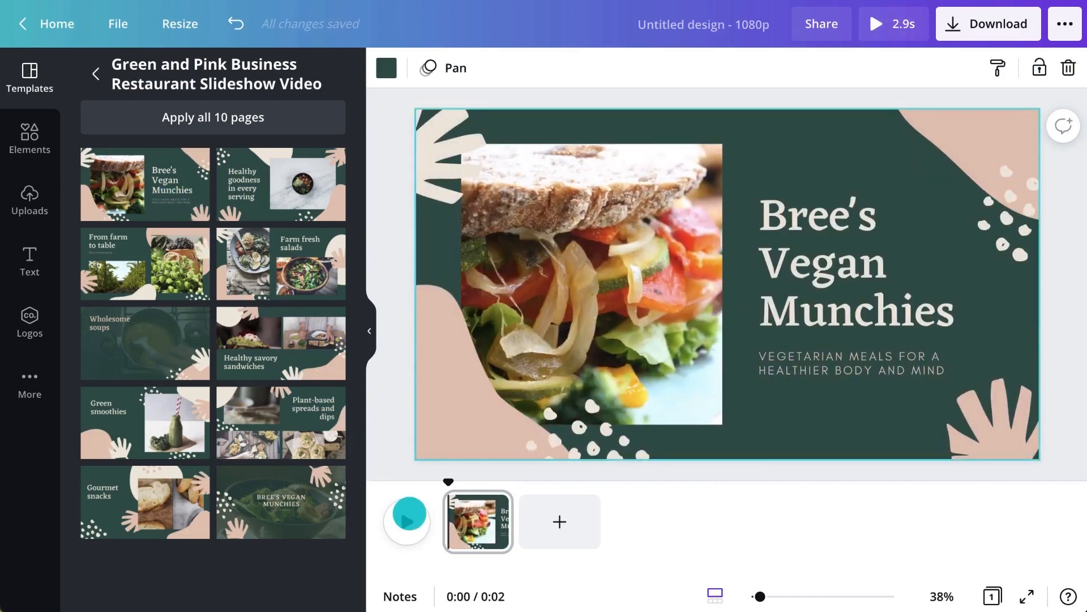
left_click(492, 504)
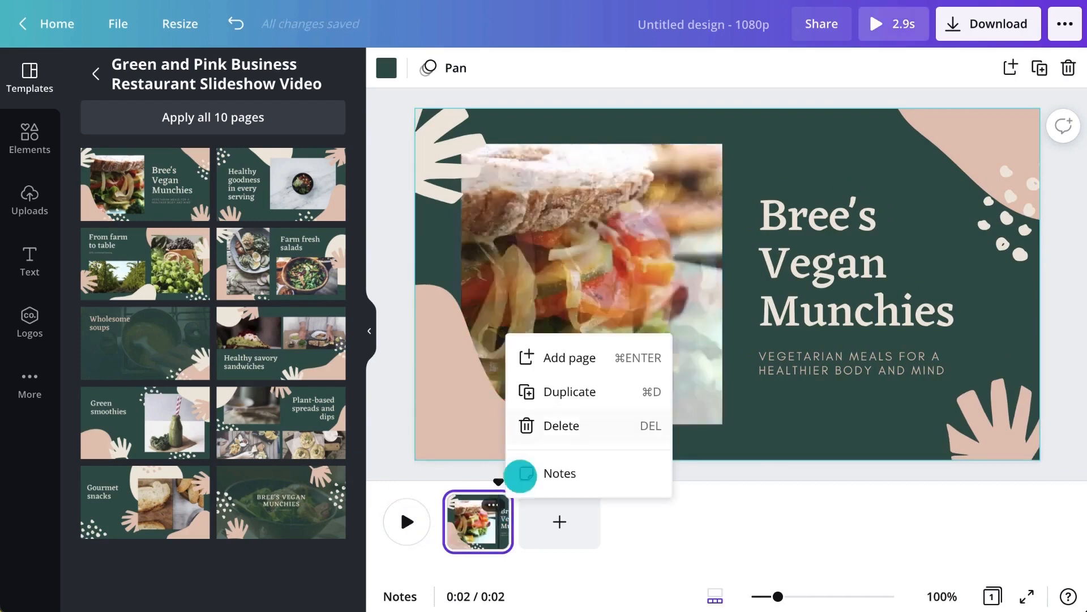
left_click(582, 393)
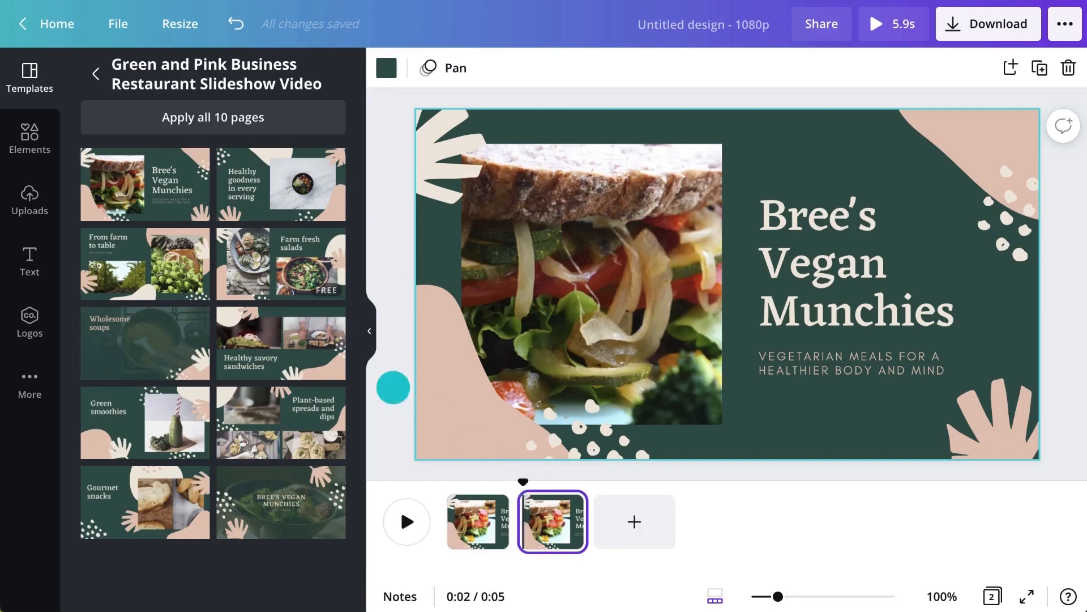
left_click(43, 138)
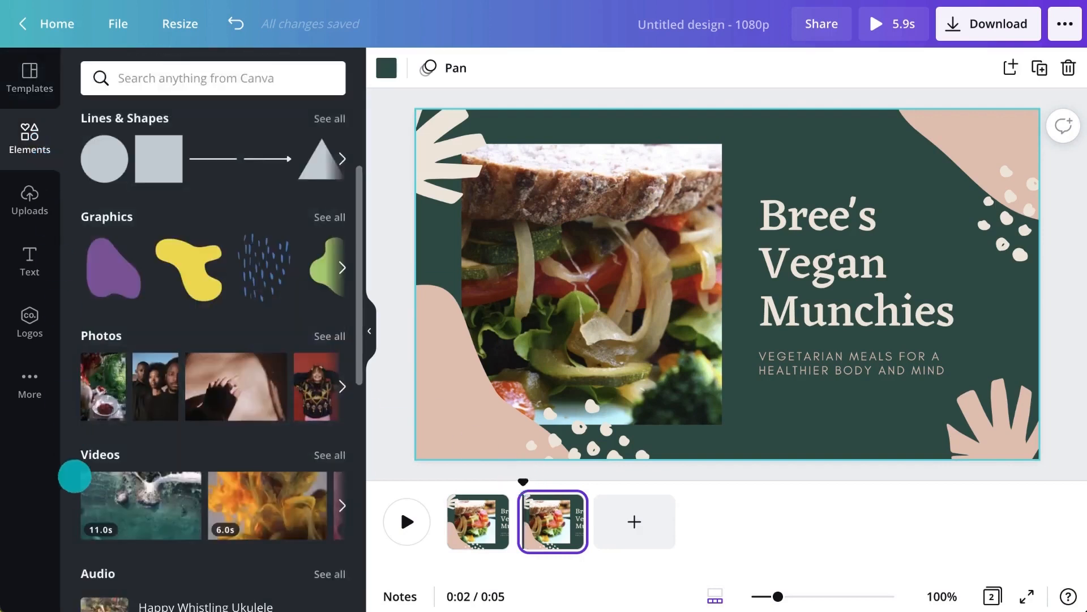
Step: Drop a 'monsteria' stock video into the second page's photo frame and trim it to 5.0s
left_click(41, 386)
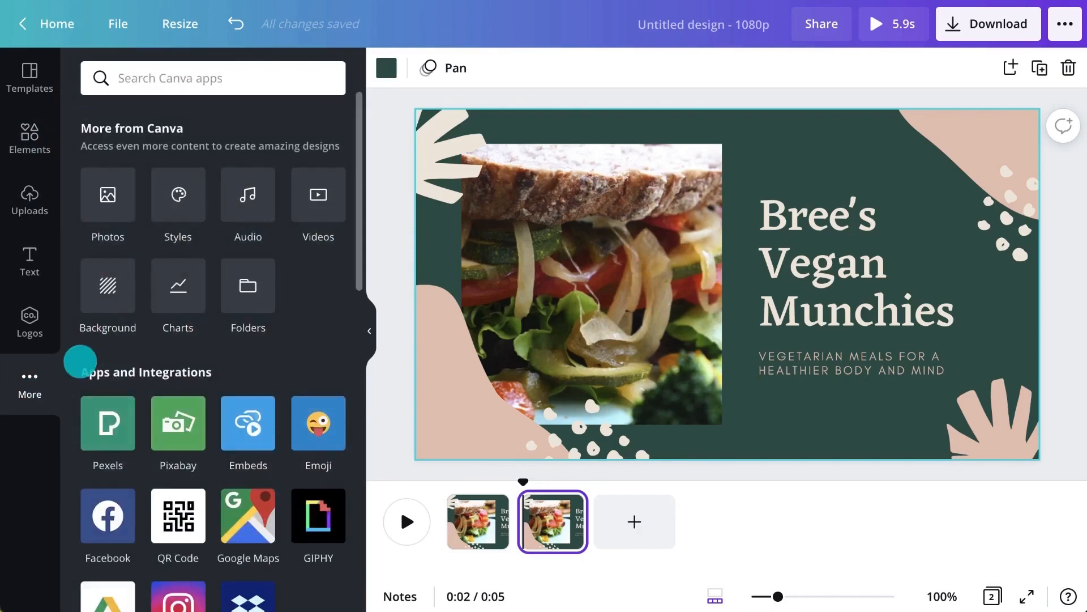
left_click(311, 205)
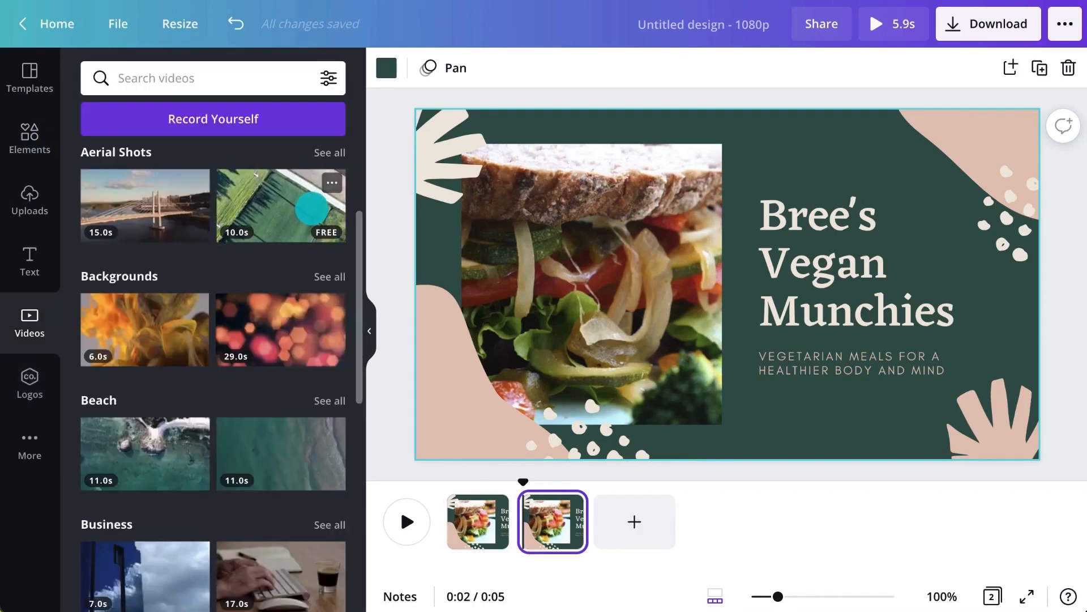
left_click(291, 79)
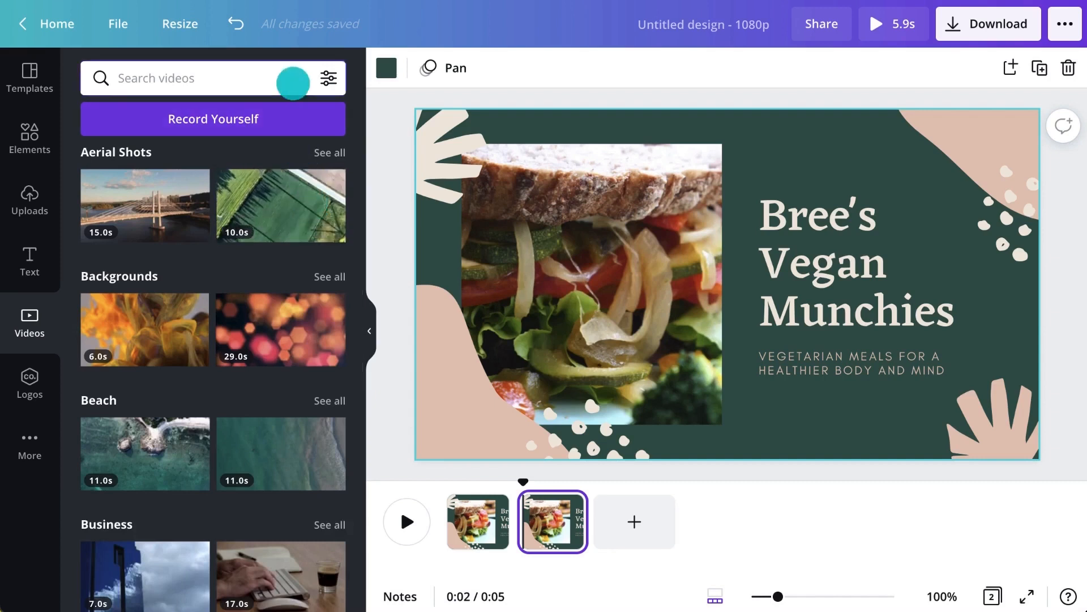
type("monsteria")
key("Return")
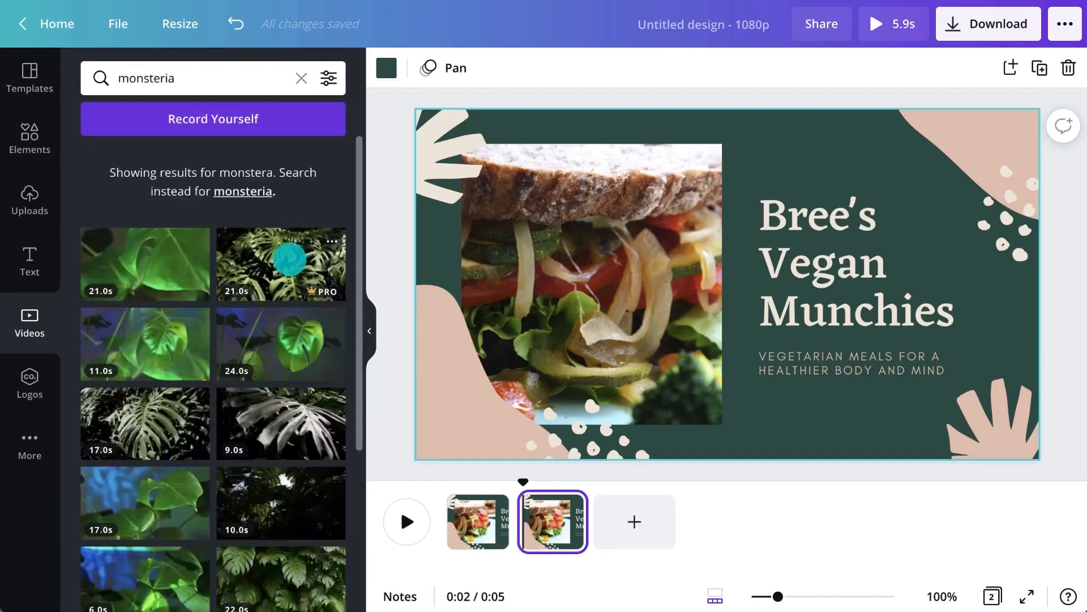
left_click_drag(290, 260, 550, 275)
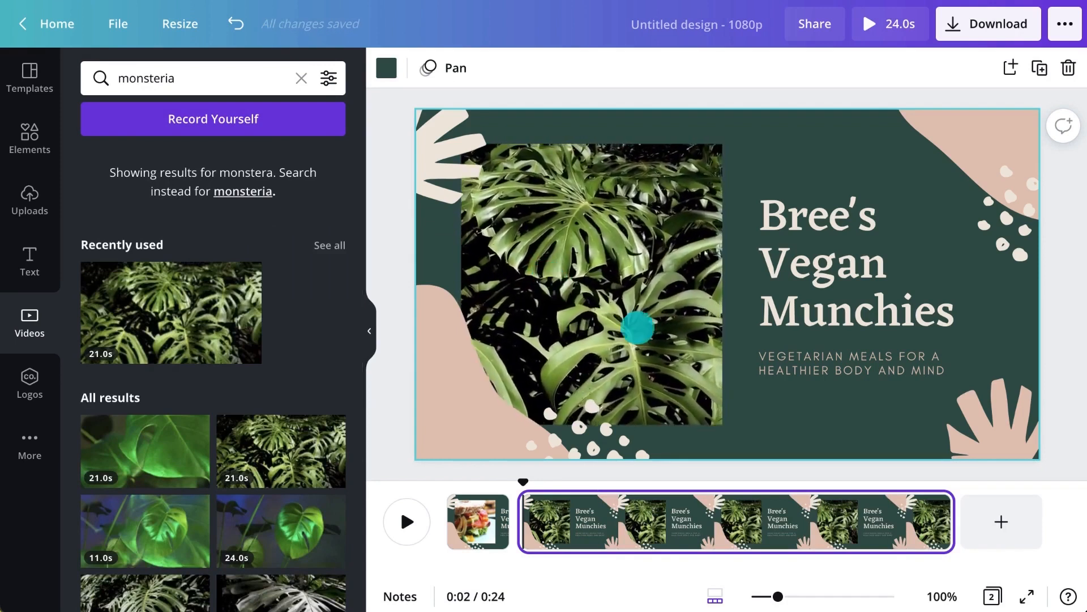
left_click_drag(951, 518, 624, 520)
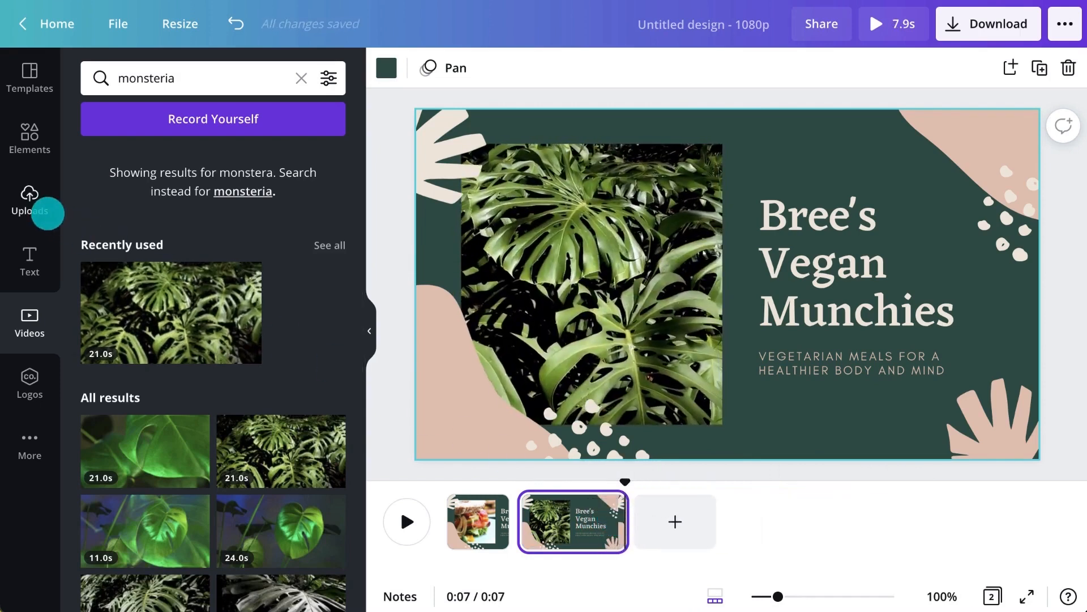
Step: Upload Record yourself.mp4 from the device and place it in the second page's photo frame
left_click(45, 212)
left_click(182, 118)
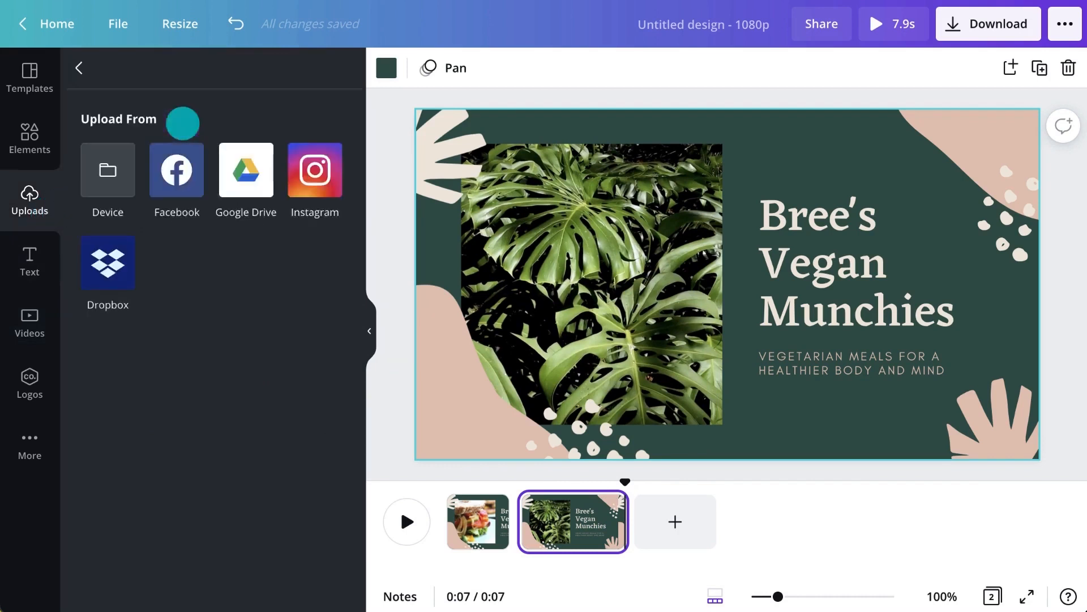
left_click(123, 164)
left_click(218, 165)
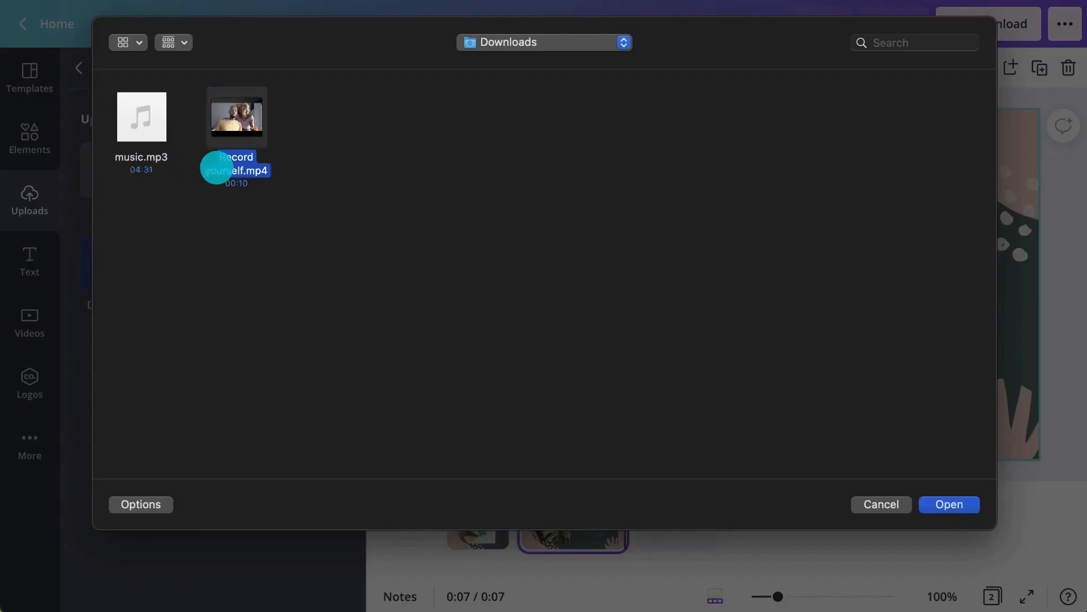
left_click(948, 503)
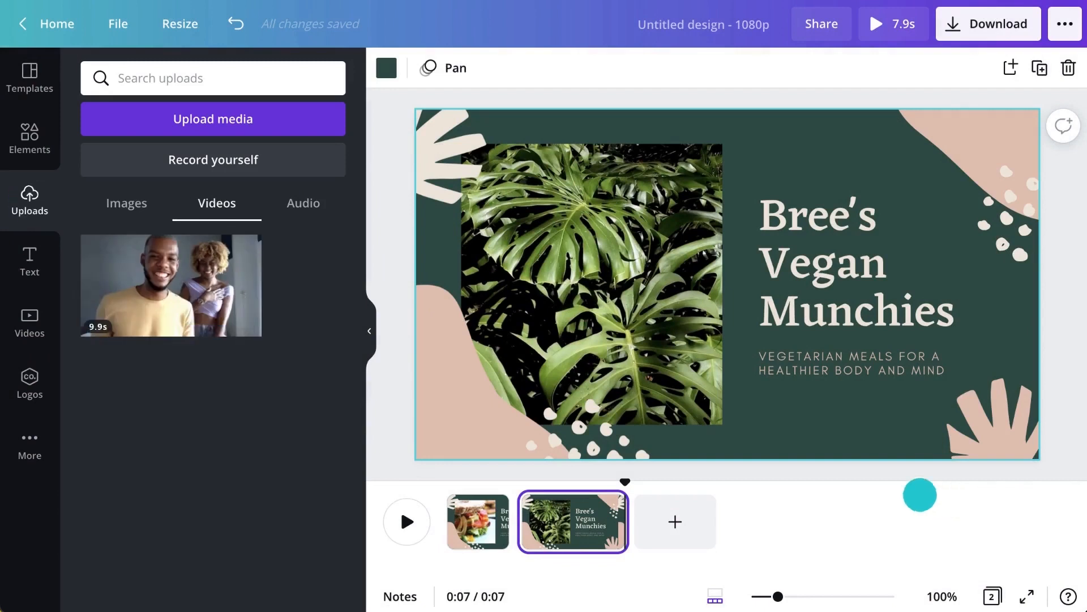
left_click_drag(236, 296, 616, 293)
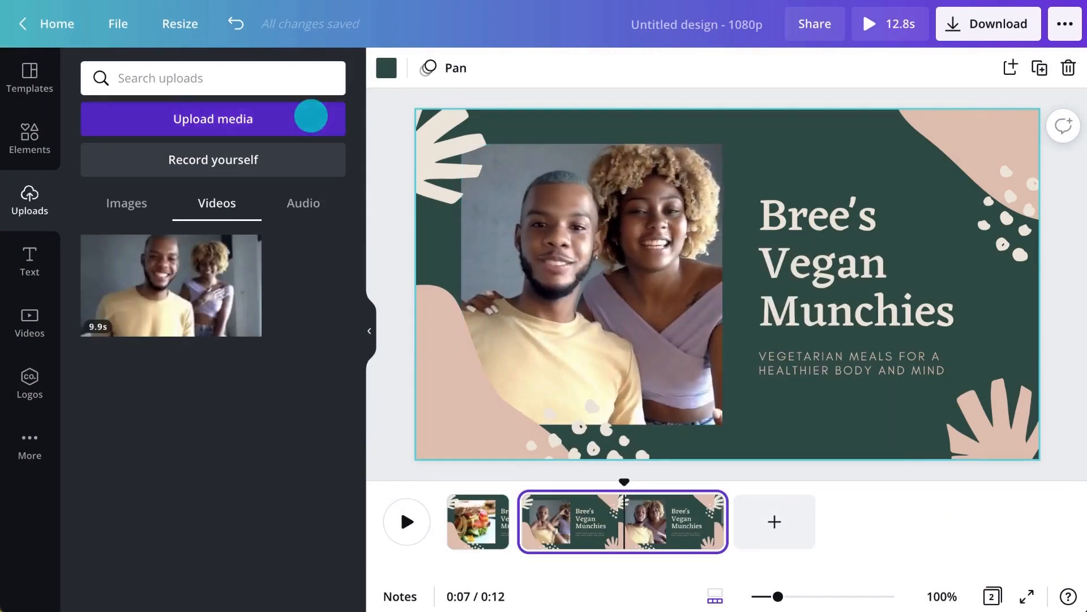
Step: Upload music.mp3 from the device and add it as the video's soundtrack
left_click(309, 117)
left_click(123, 172)
left_click(134, 162)
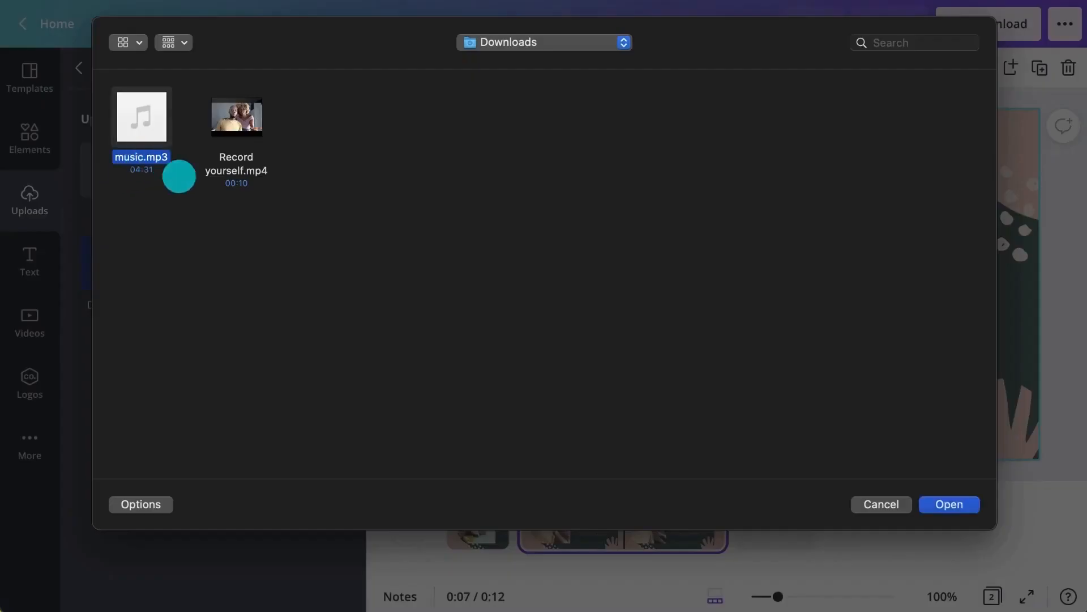
left_click(945, 505)
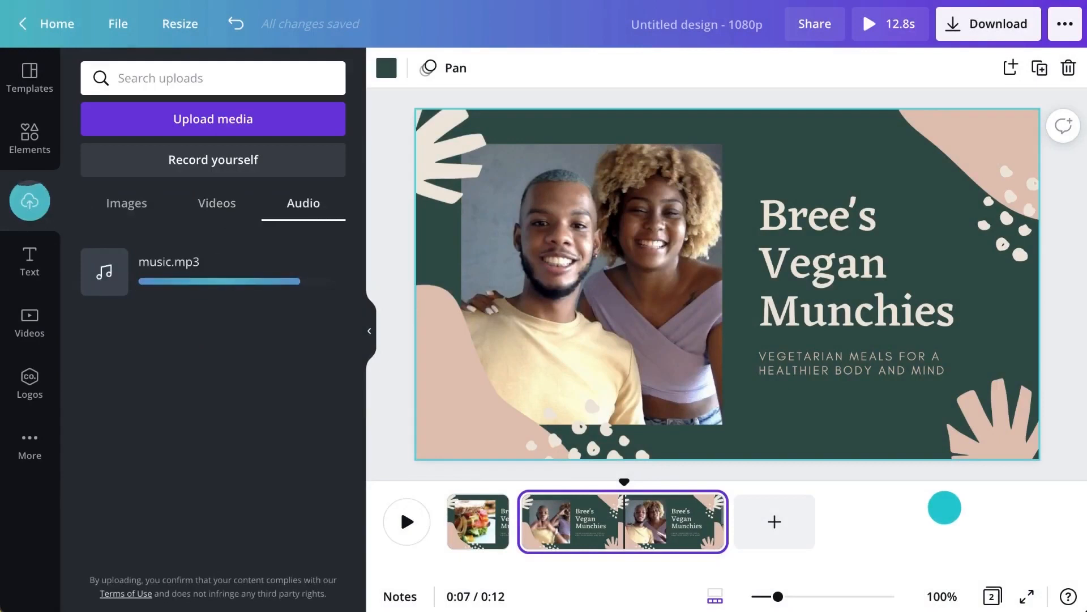
left_click_drag(199, 281, 644, 267)
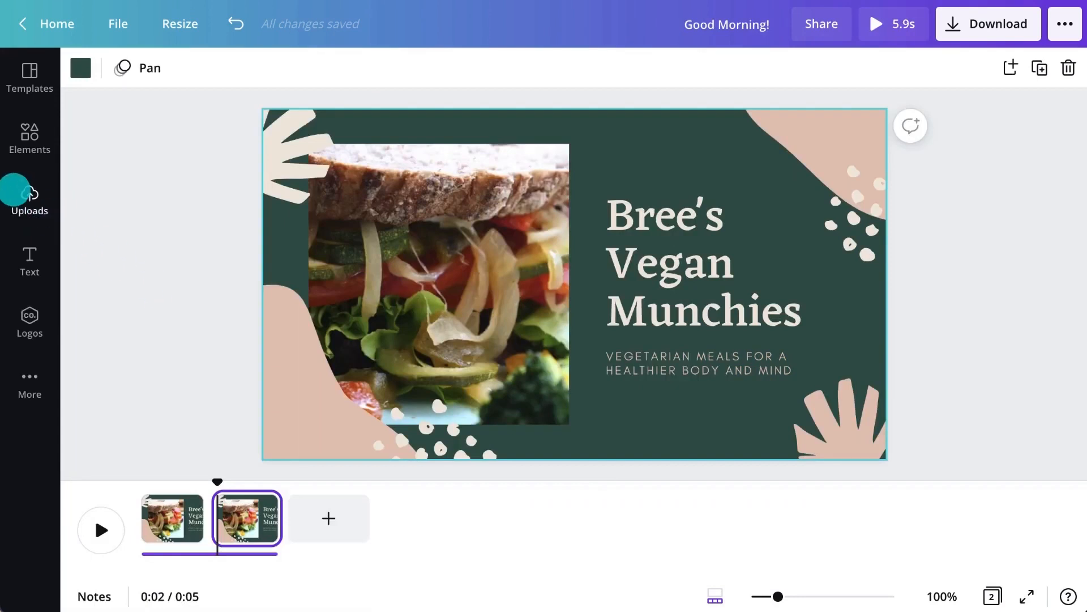
Step: Record a 9.9s webcam clip with one pause, then save it to uploads and return to editing
left_click(30, 193)
left_click(146, 161)
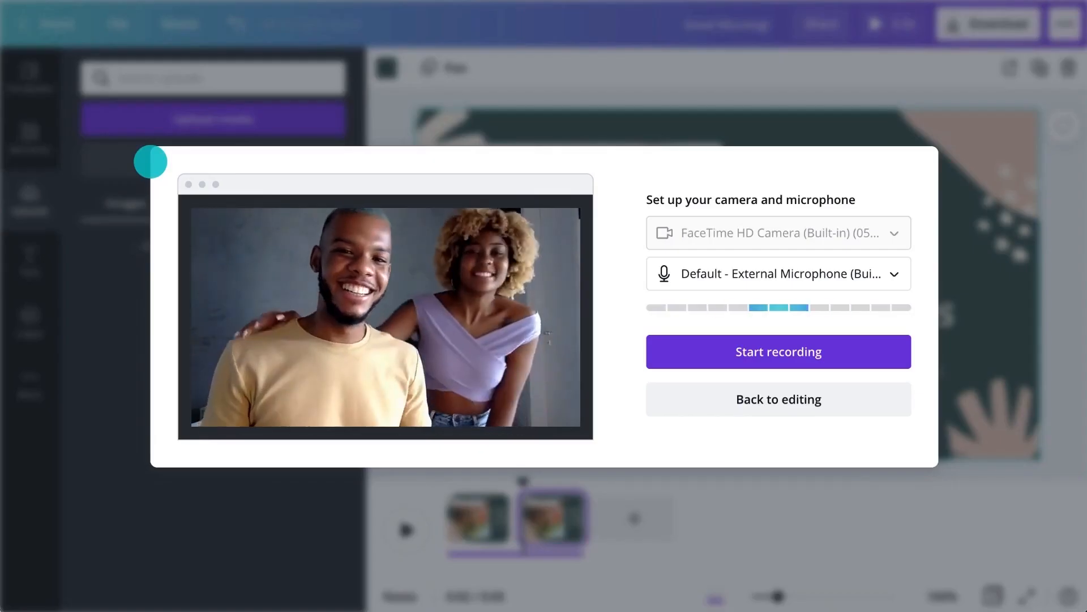
left_click(821, 347)
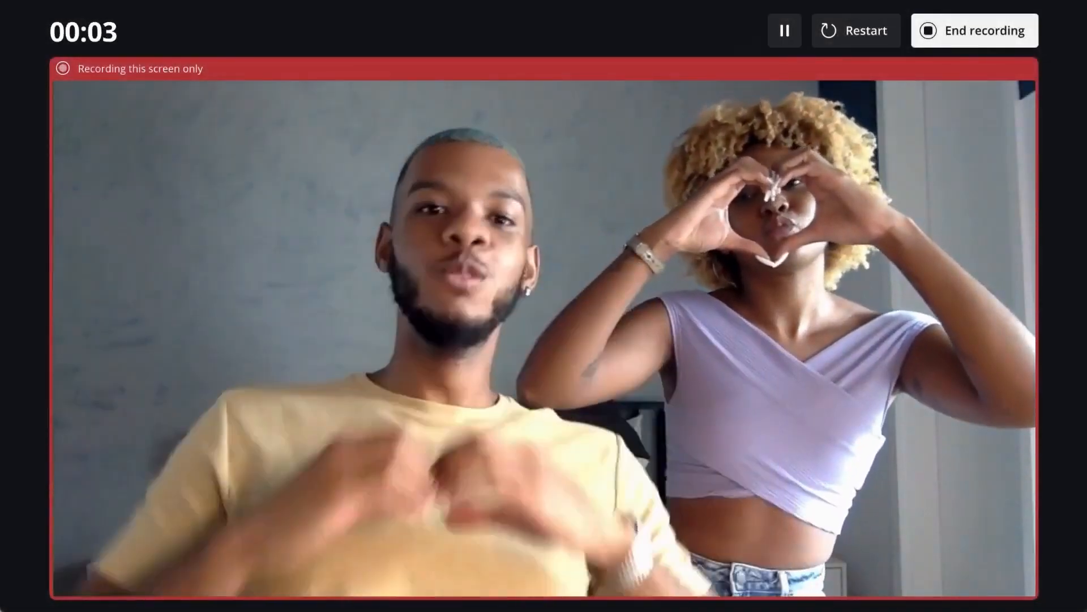
left_click(784, 31)
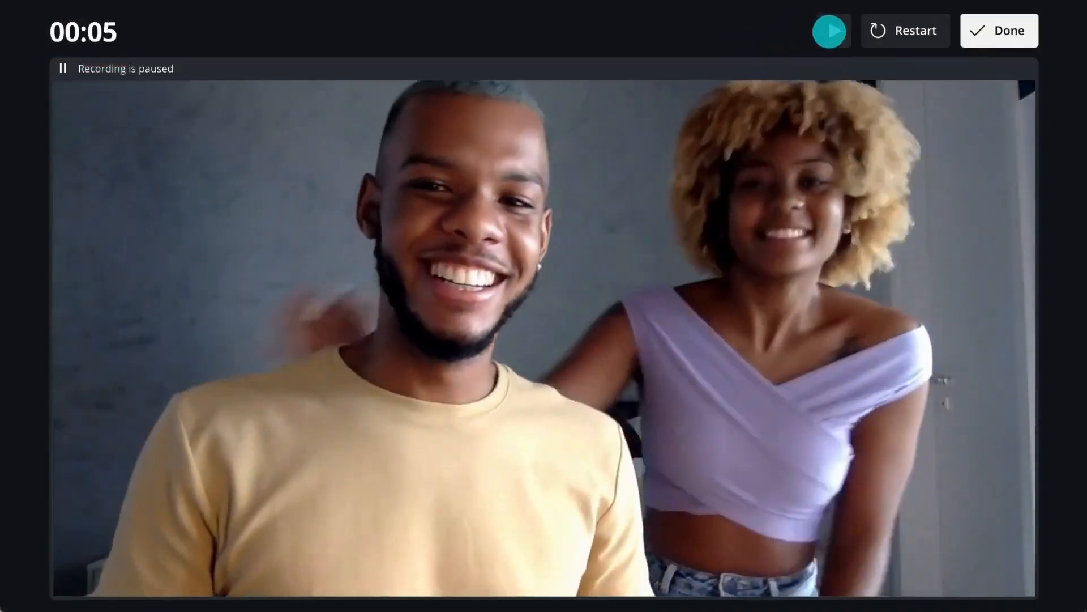
left_click(830, 32)
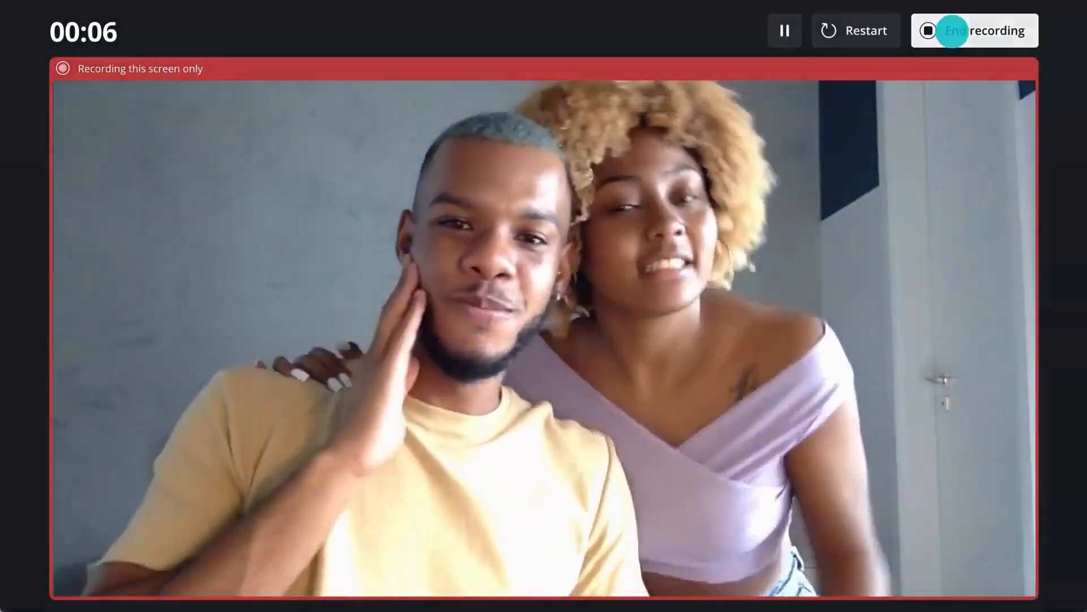
left_click(949, 29)
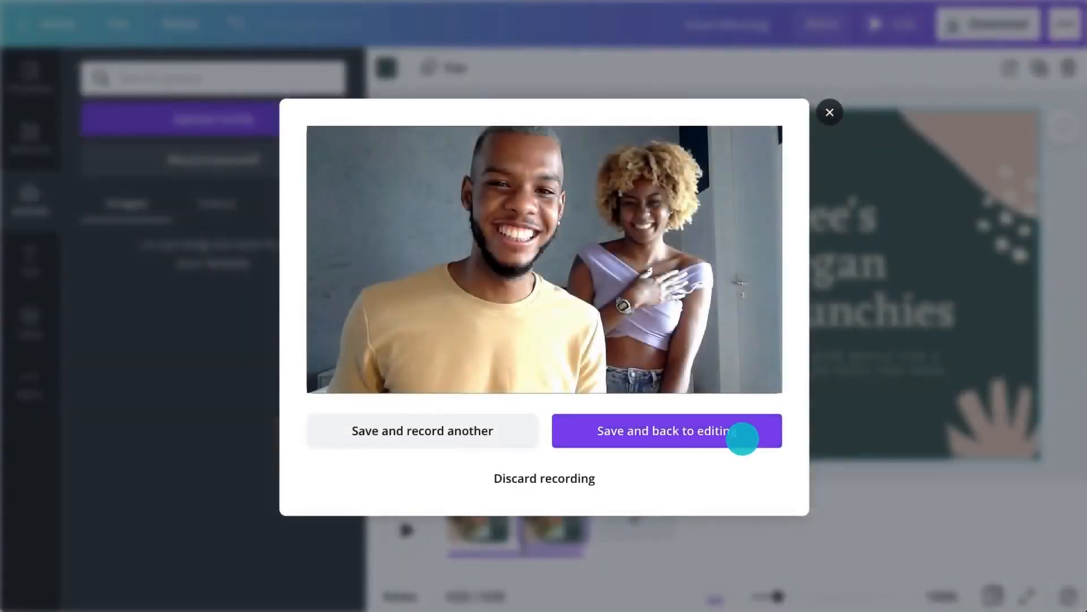
left_click(742, 438)
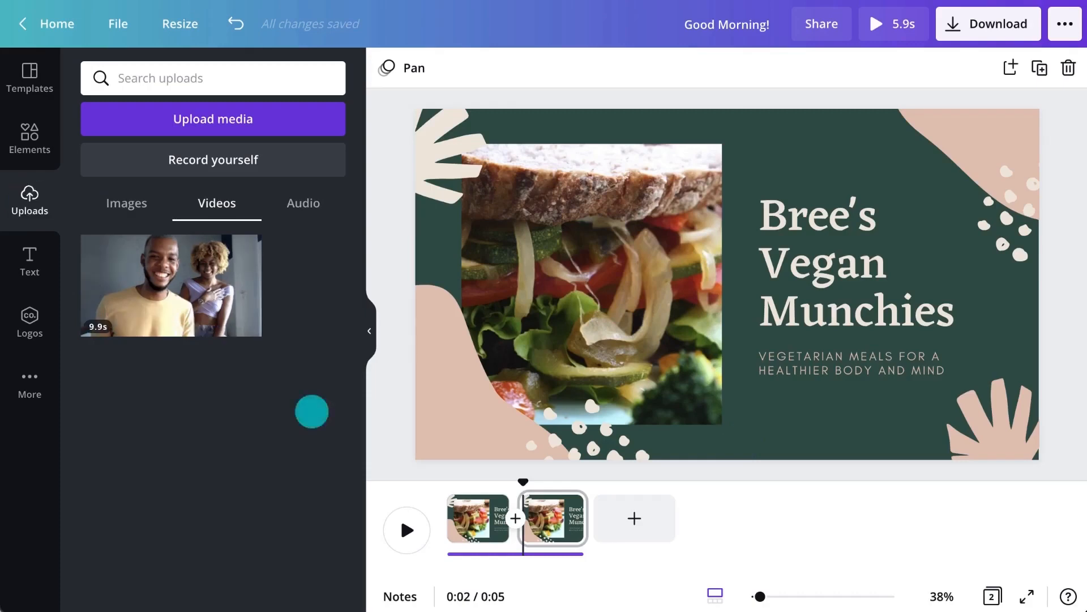
Step: Put the webcam clip in the photo frame and retitle the slide 'Health with Leefy' on two lines
left_click_drag(200, 297, 573, 282)
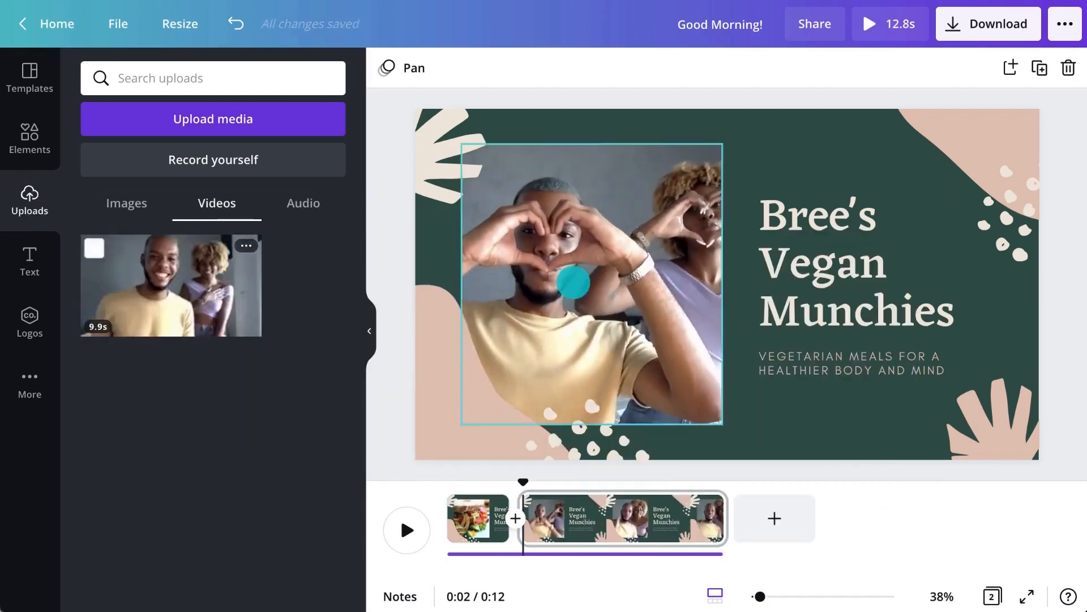
left_click(798, 249)
double_click(799, 250)
type("Health with Leefy")
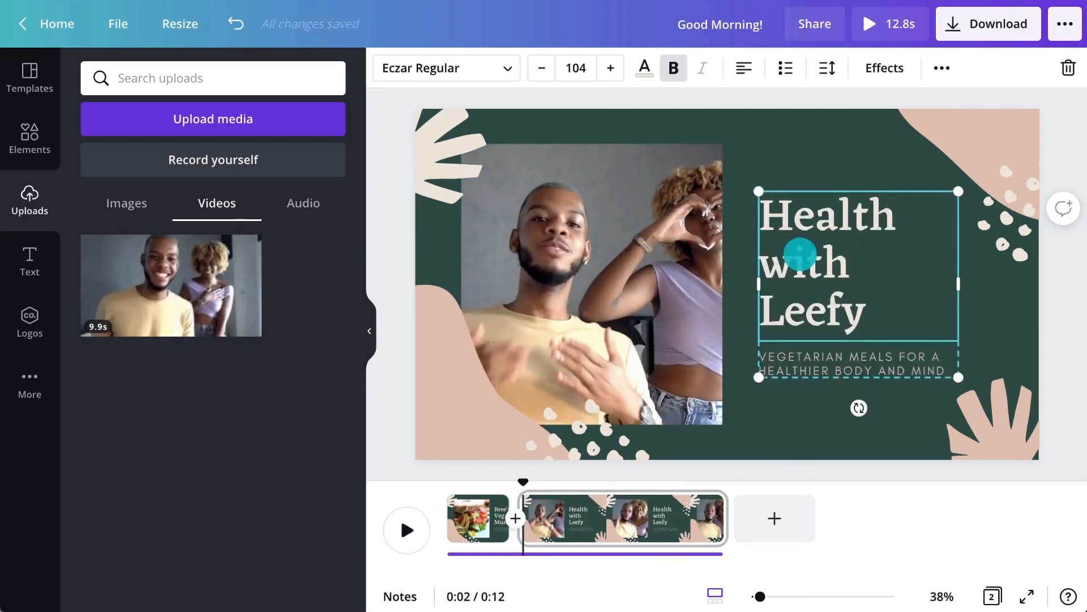
left_click_drag(961, 284, 985, 284)
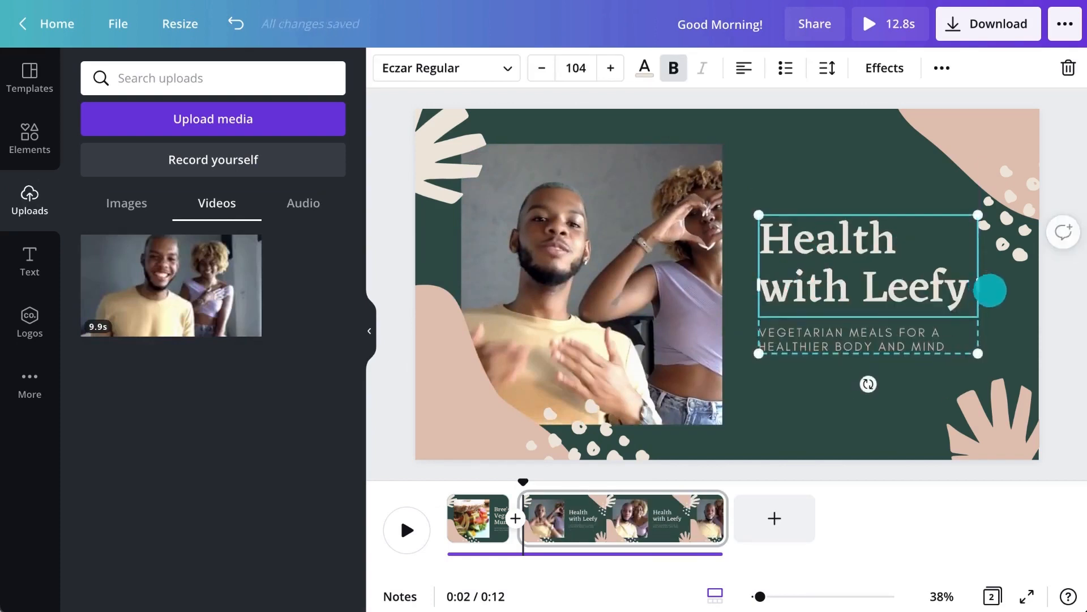
left_click(1053, 334)
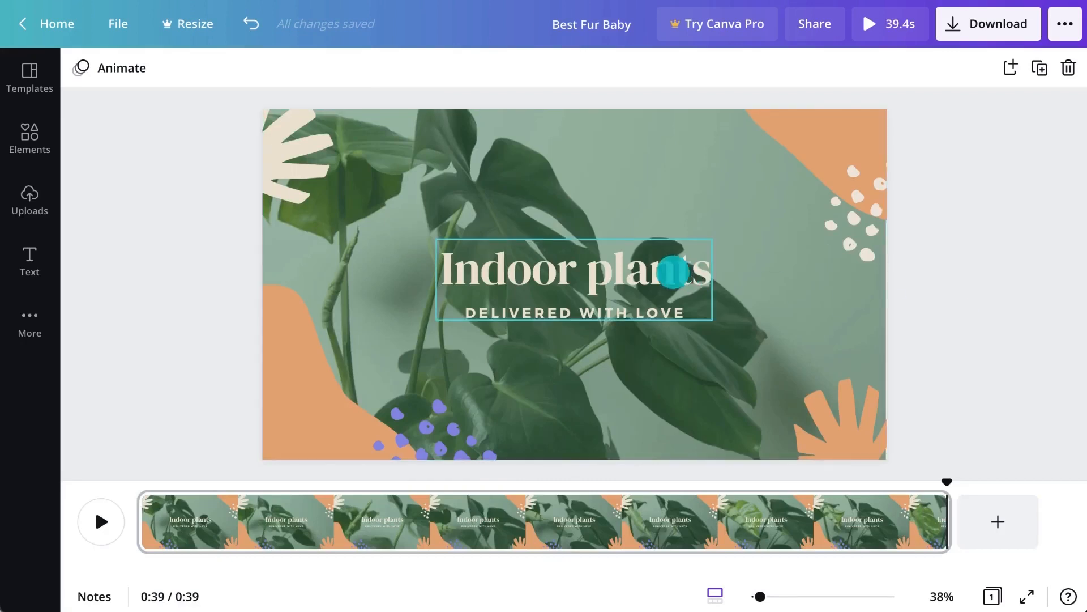
Step: Give the Indoor plants title the Ascend text animation, after trying Fade, Pan and Bounce
left_click(673, 271)
left_click(683, 76)
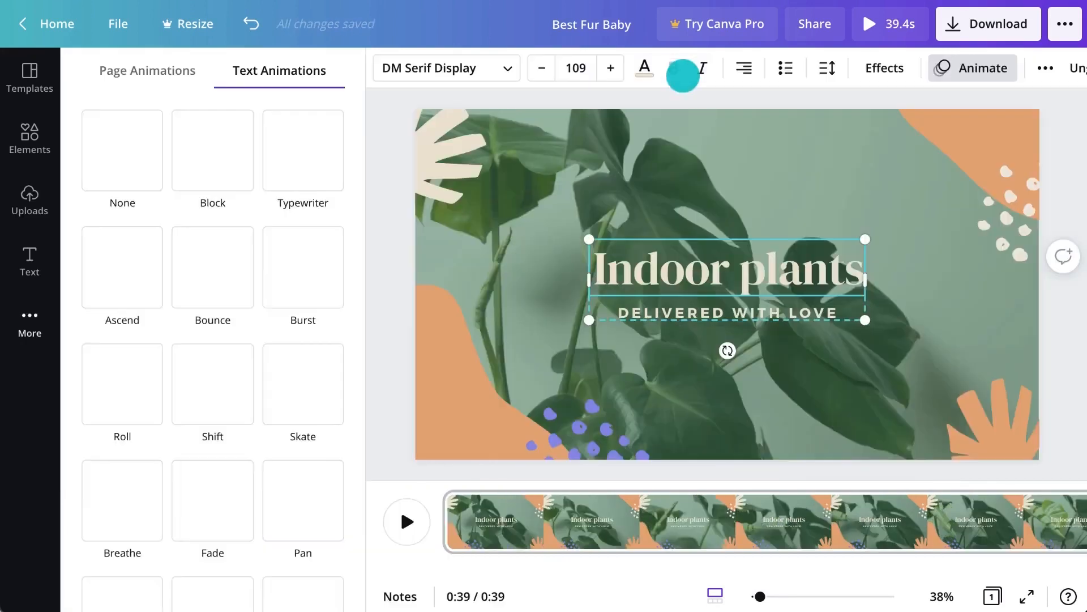
left_click(181, 72)
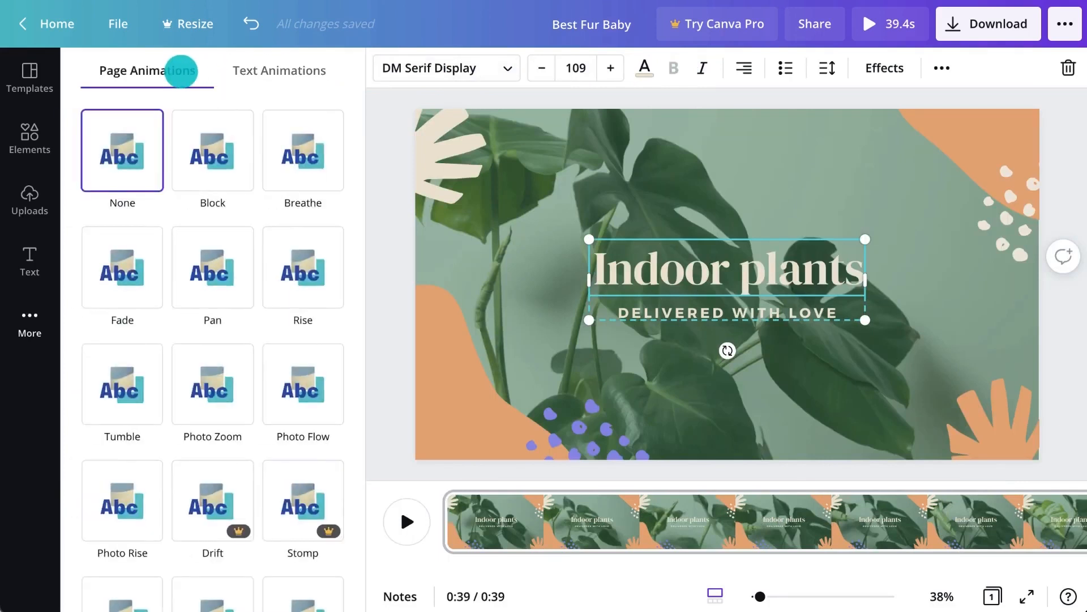
left_click(126, 243)
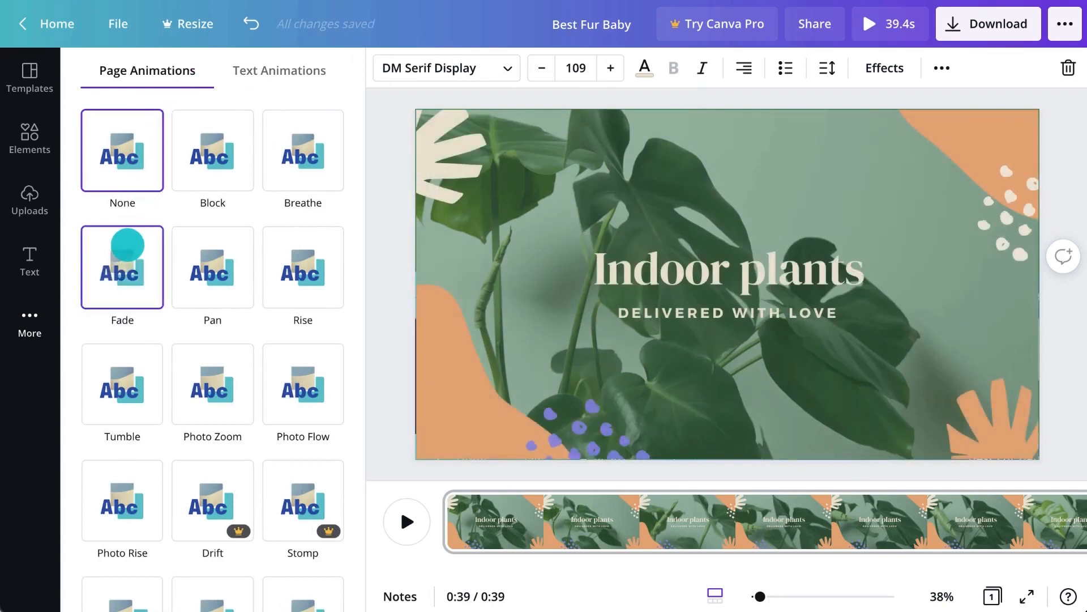
left_click(208, 246)
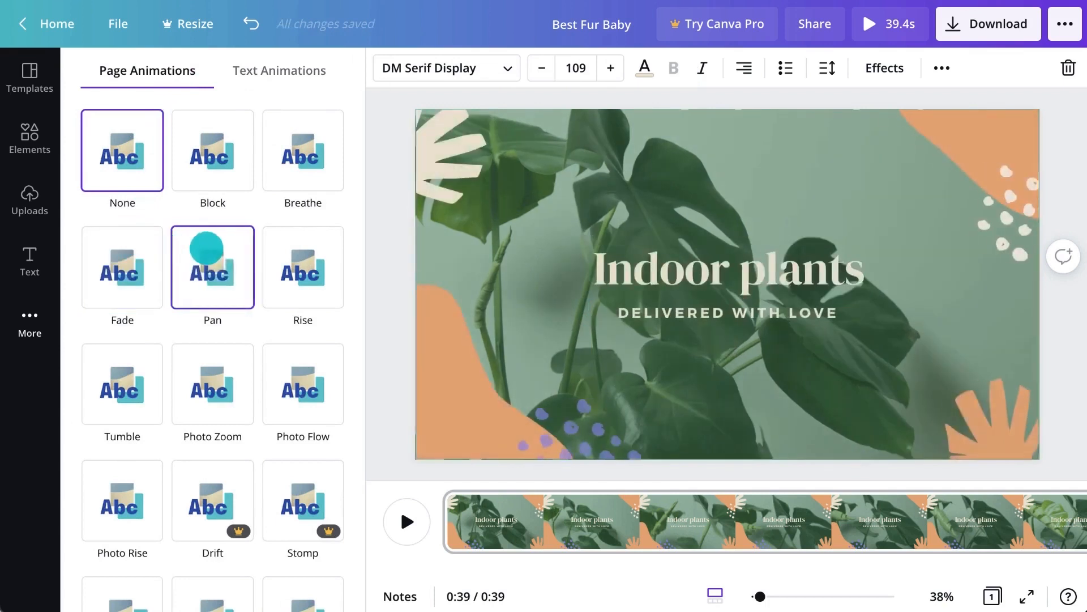
left_click(291, 69)
left_click(134, 248)
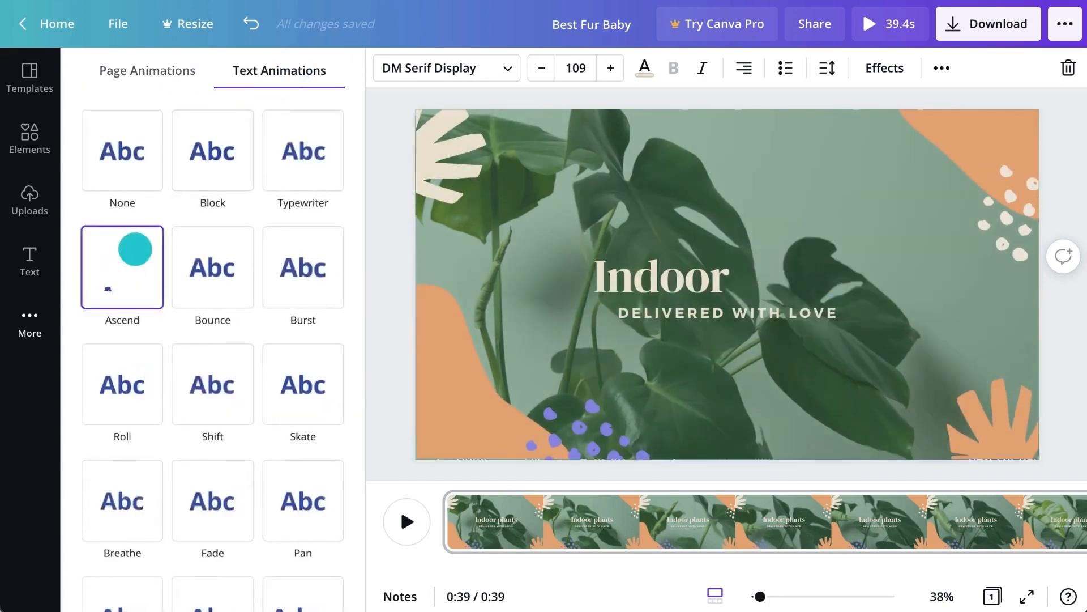
left_click(232, 267)
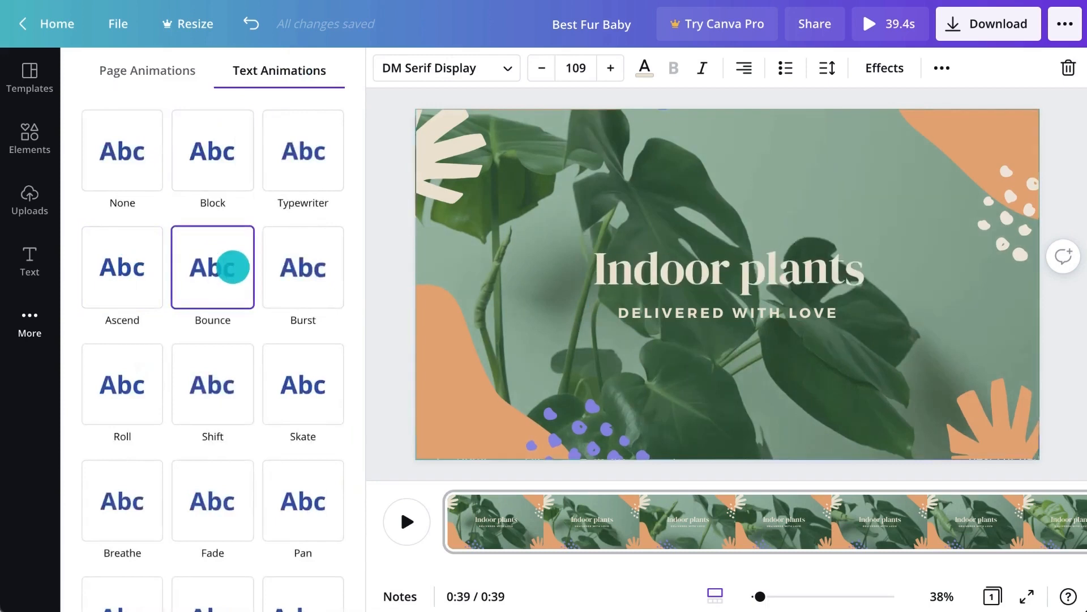
left_click(139, 267)
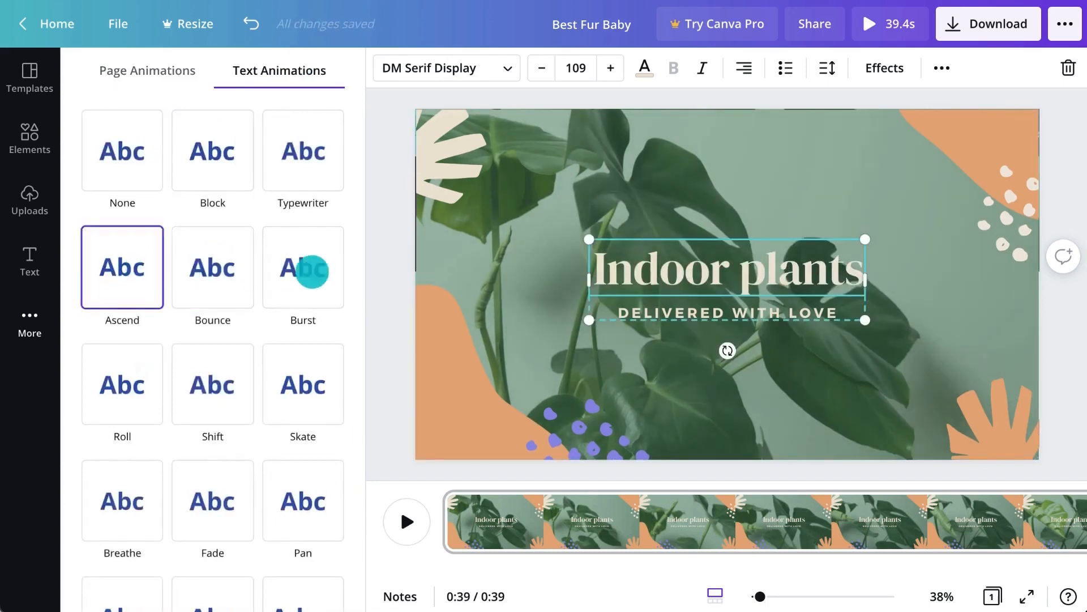
left_click(373, 271)
Step: Apply the Pan page animation to the background plant video
left_click(375, 273)
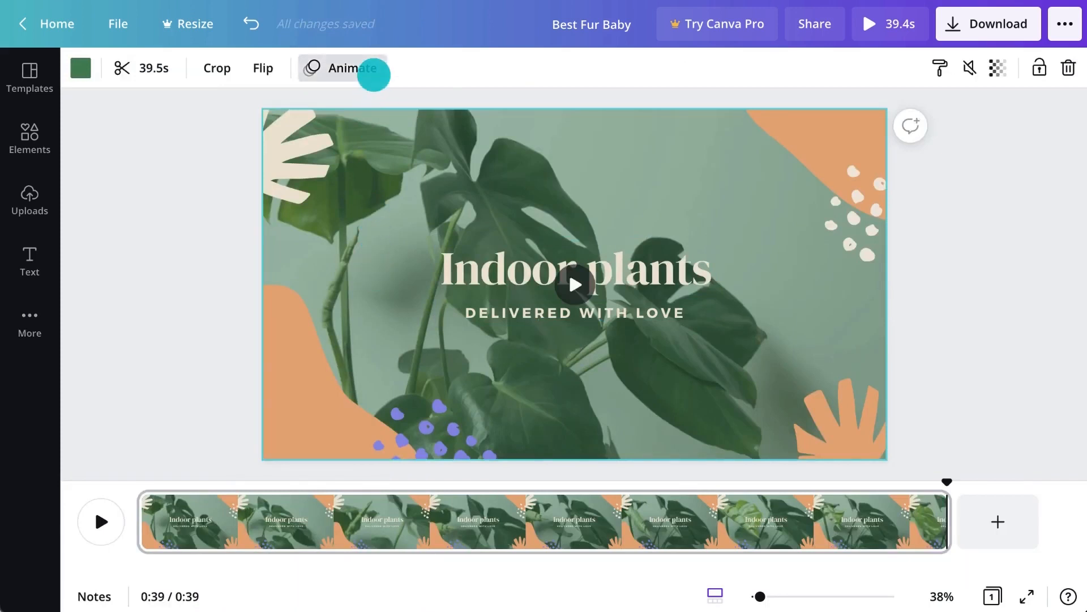
left_click(374, 72)
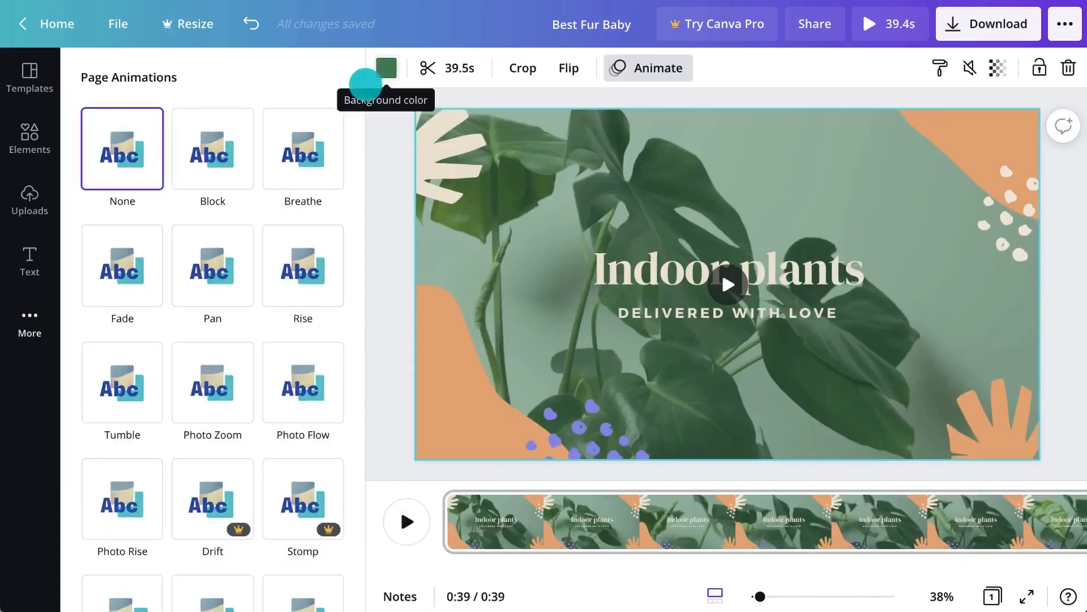
left_click(218, 250)
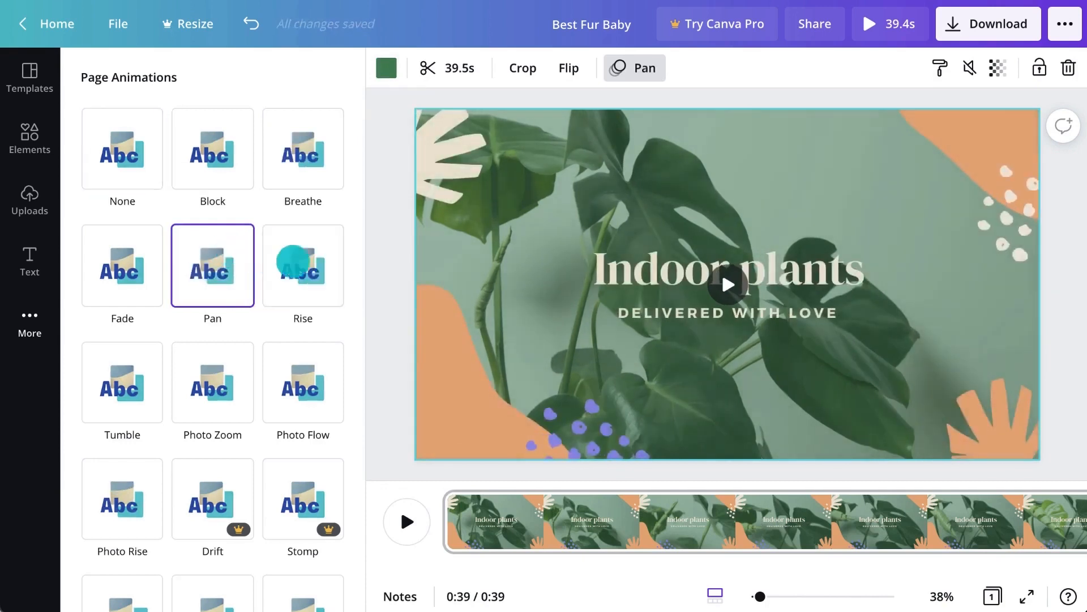
left_click(379, 275)
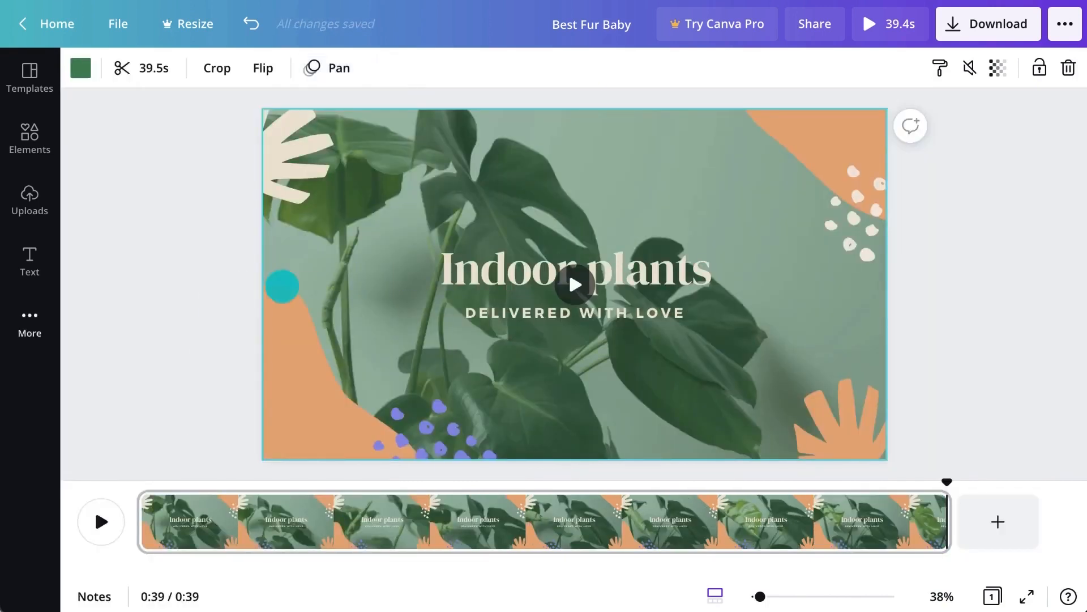
Step: Add the Boom Ba Boom track from the music library as the soundtrack
left_click(20, 314)
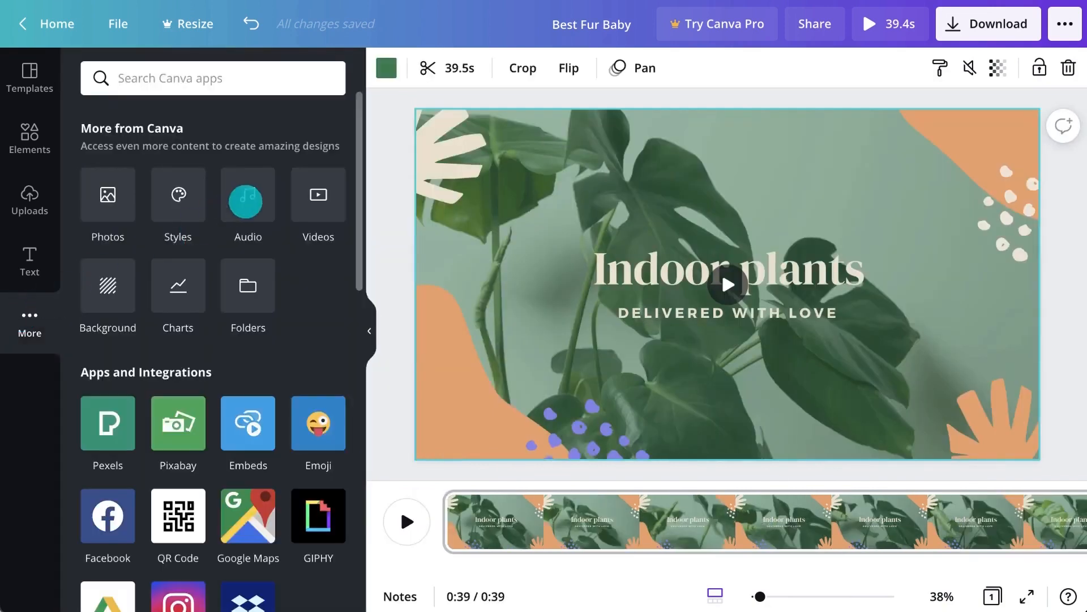
left_click(247, 201)
left_click(104, 220)
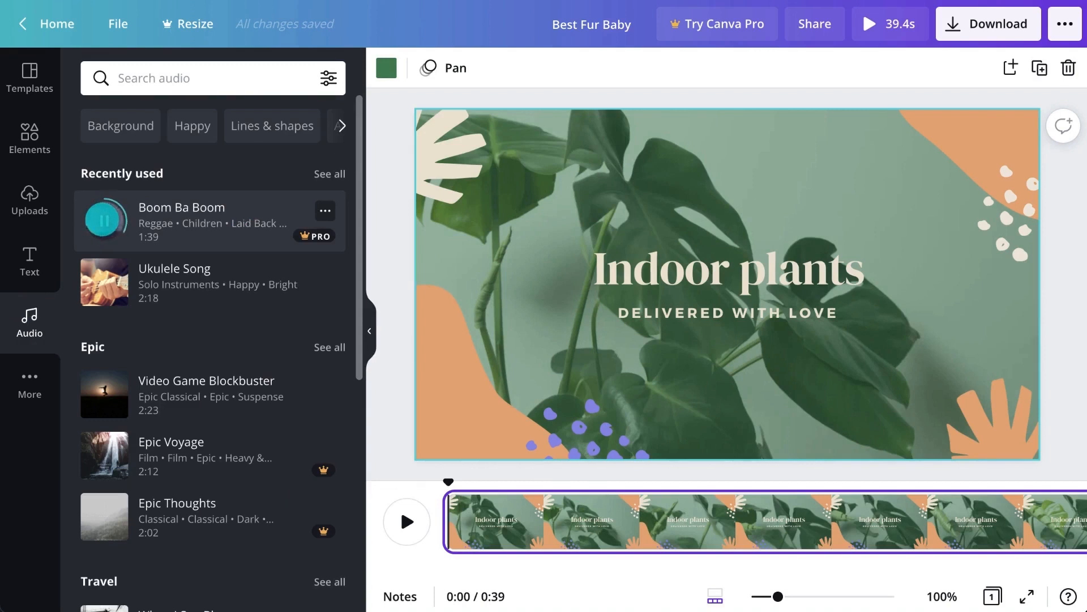
left_click_drag(103, 220, 546, 240)
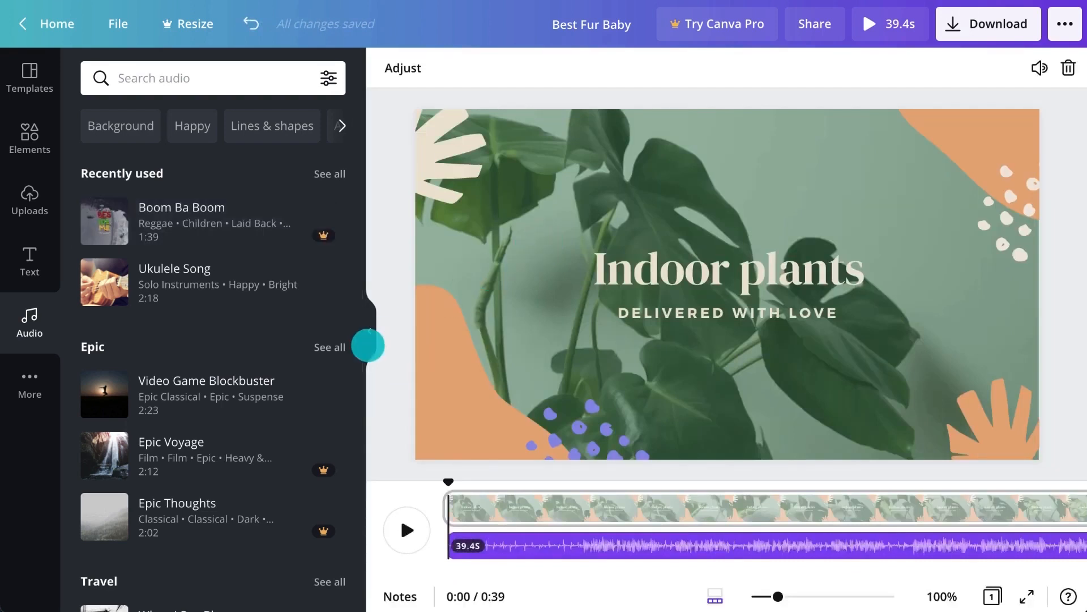
left_click(369, 342)
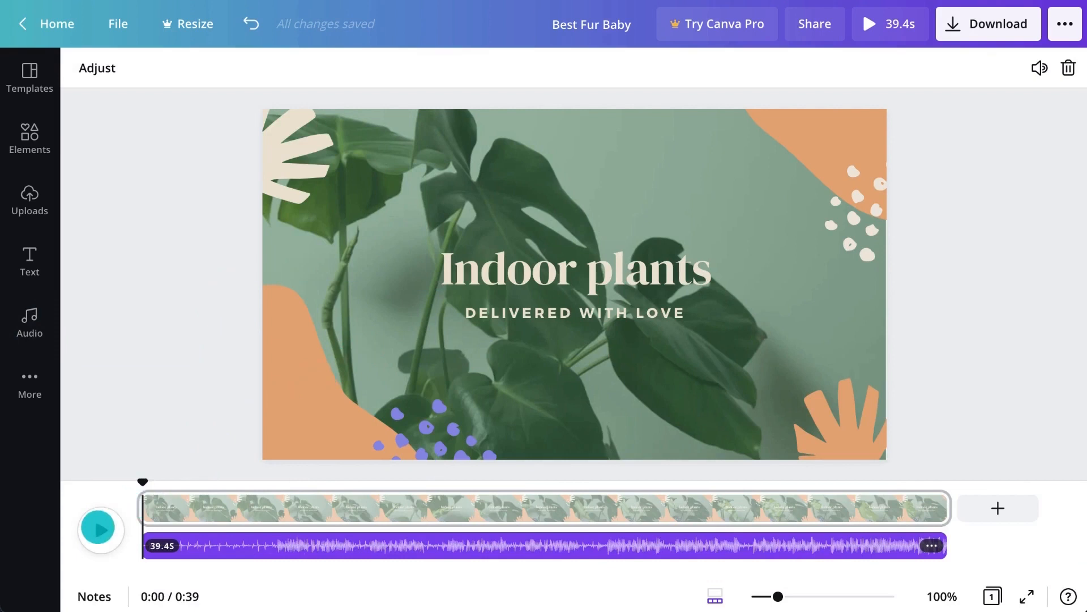
Step: Play the video with its music, then open the Download panel offering MP4 Video
left_click(98, 528)
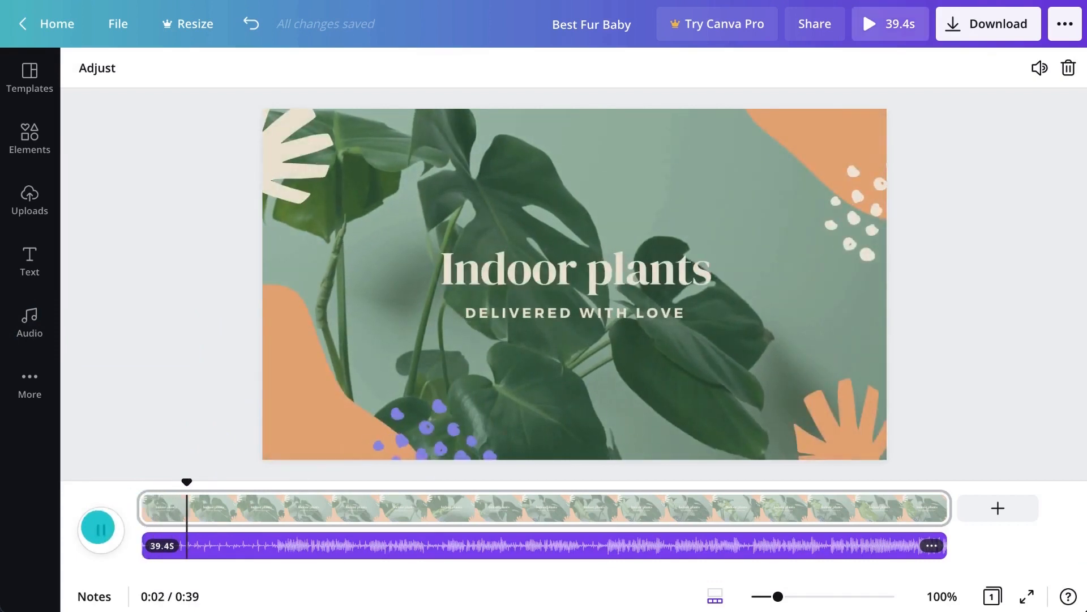
left_click(98, 527)
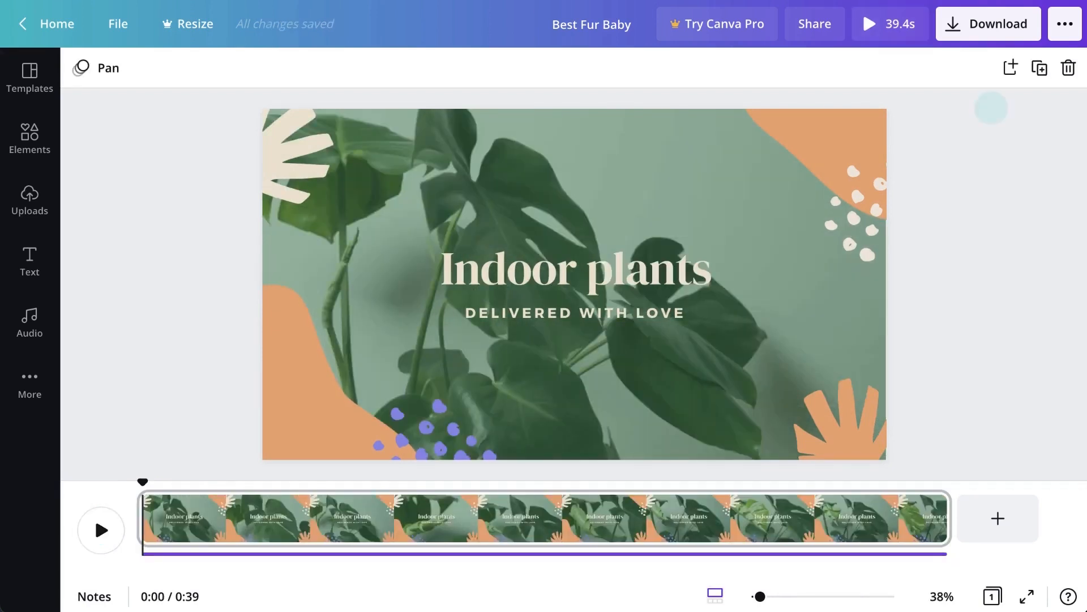
left_click(986, 31)
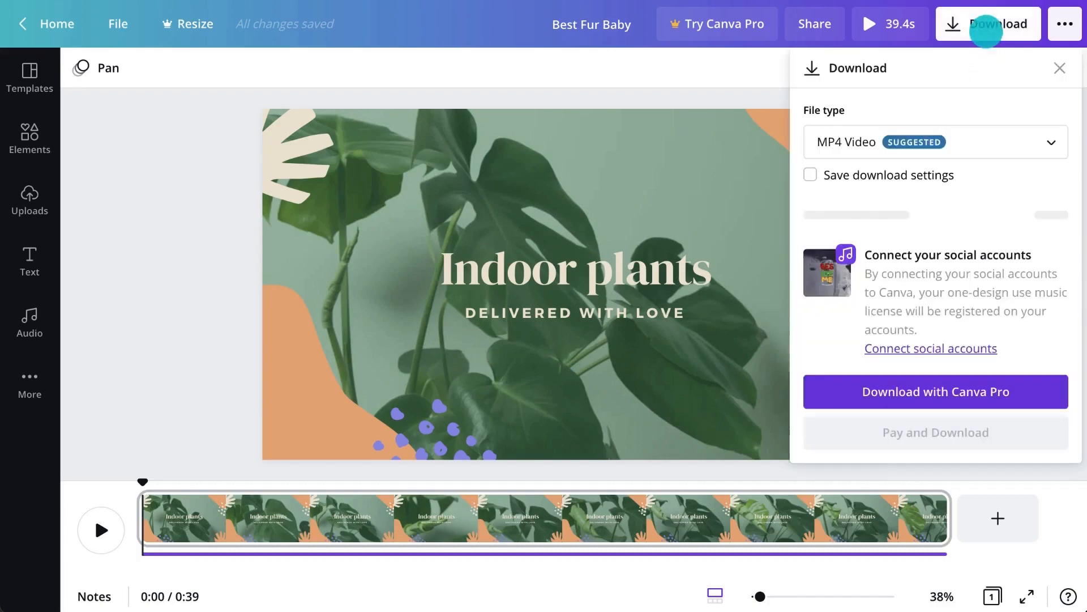
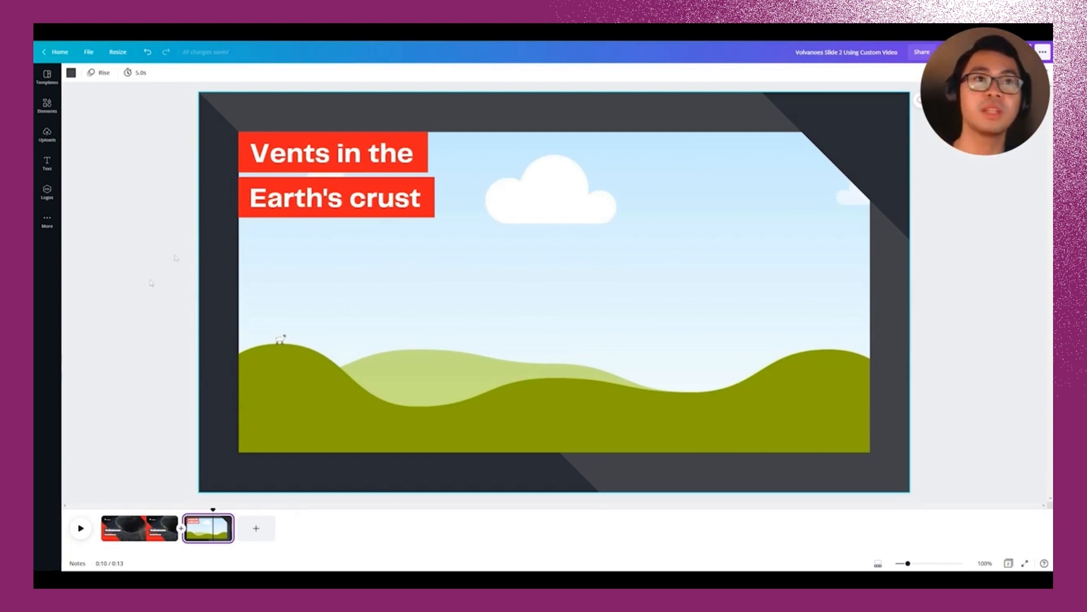
Step: Upload the volcano video clip from the computer and place it into the slide's landscape frame
left_click(48, 136)
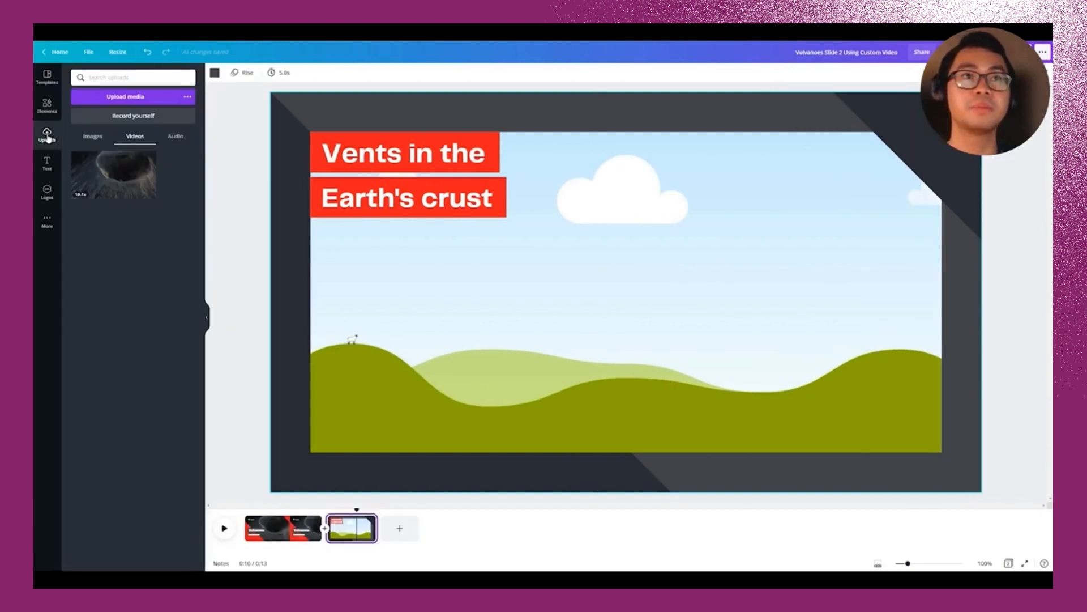
left_click(126, 97)
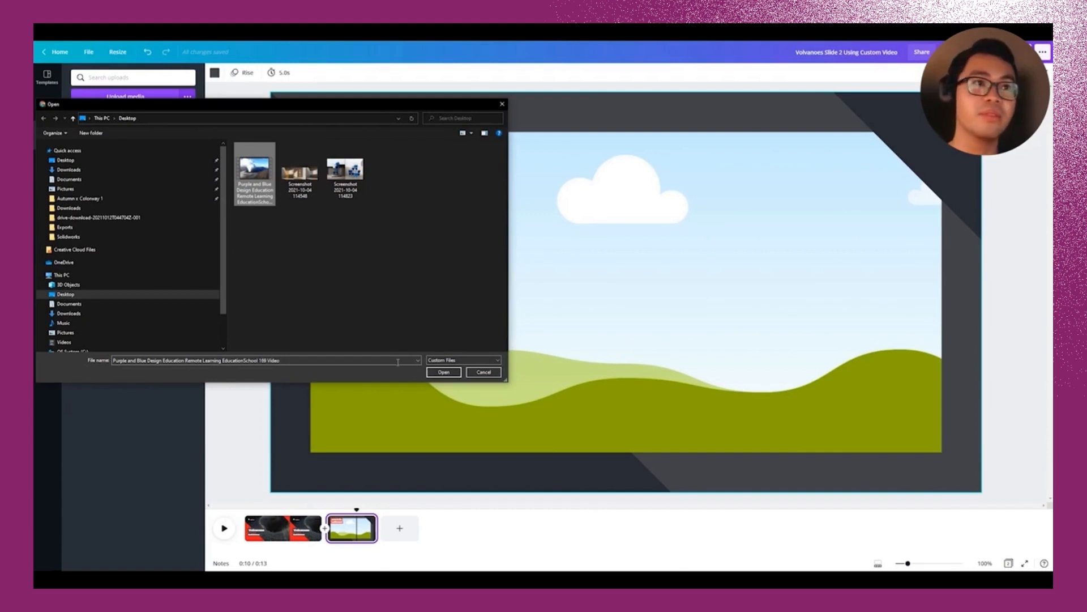
left_click(437, 372)
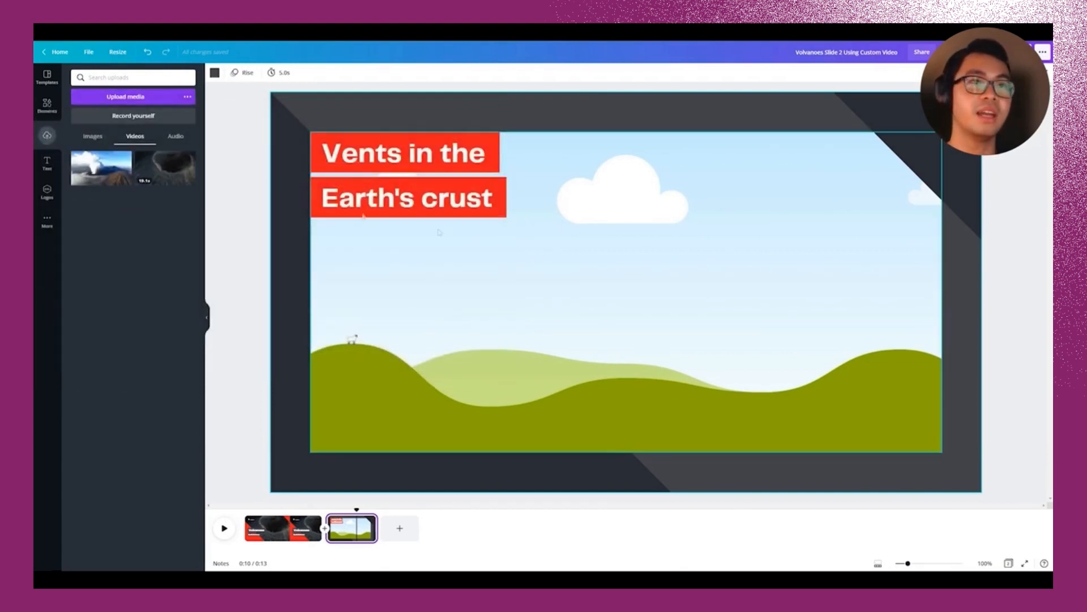
left_click(111, 177)
left_click_drag(493, 268, 550, 303)
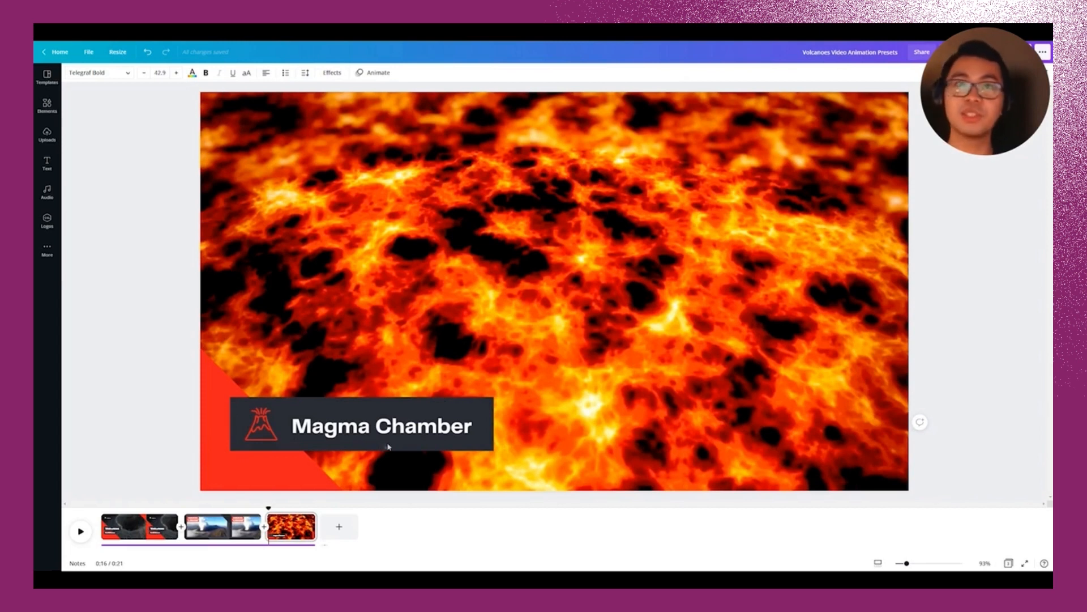
Step: Give the Magma Chamber title the Ascend text animation after trying Burst, Bounce and Skate
left_click(280, 404)
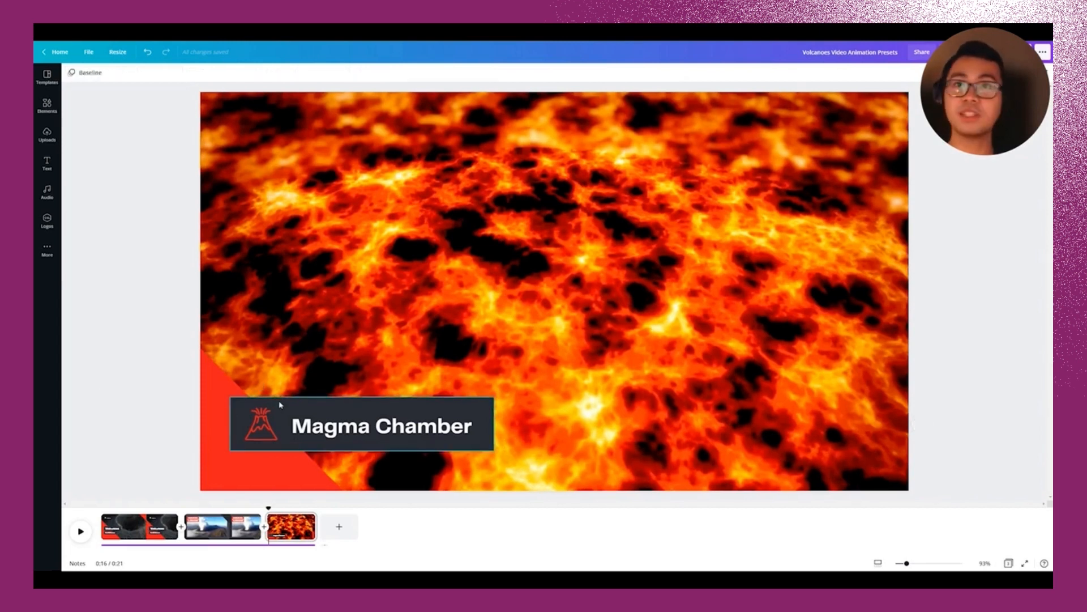
left_click(355, 429)
left_click(356, 430)
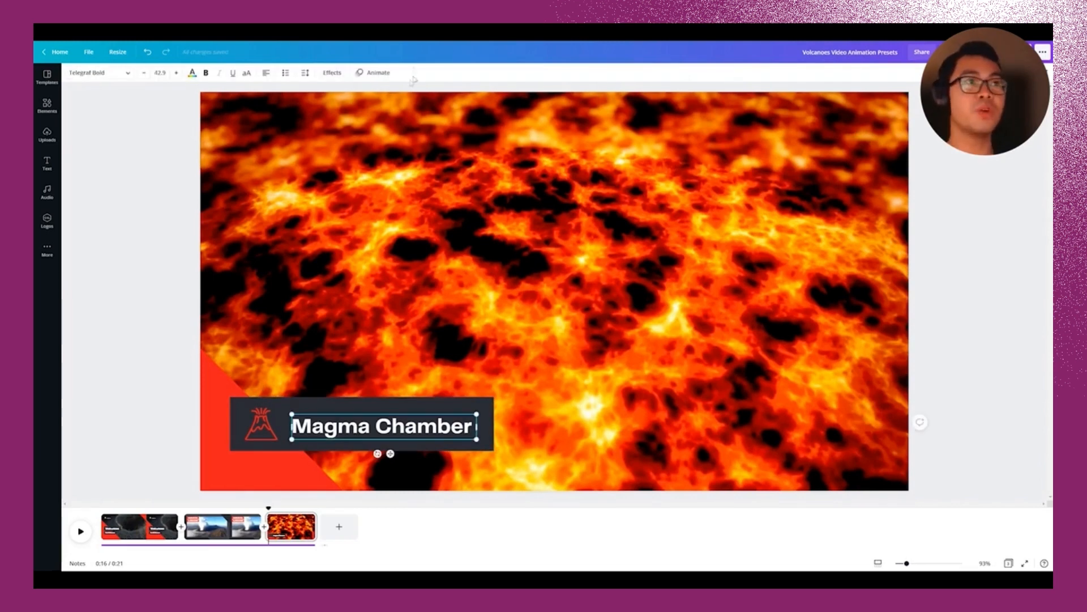
left_click(378, 73)
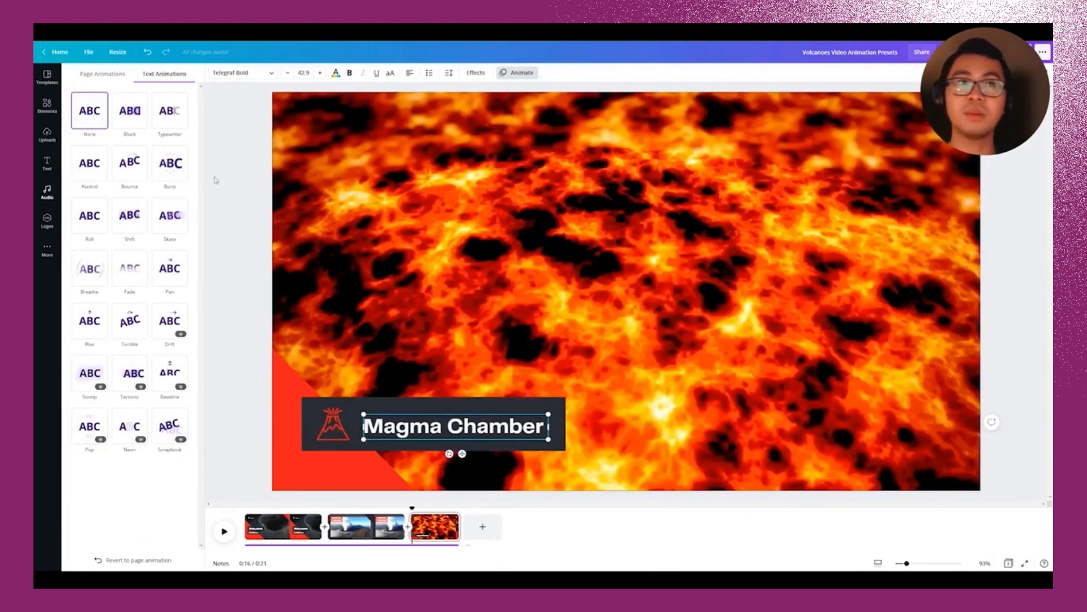
left_click(172, 173)
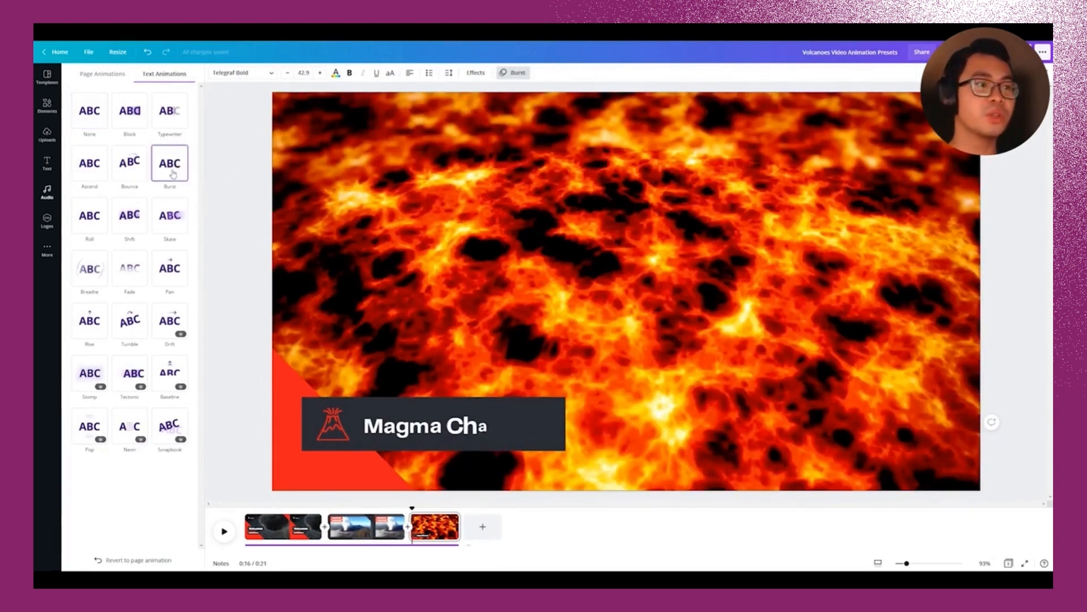
left_click(131, 165)
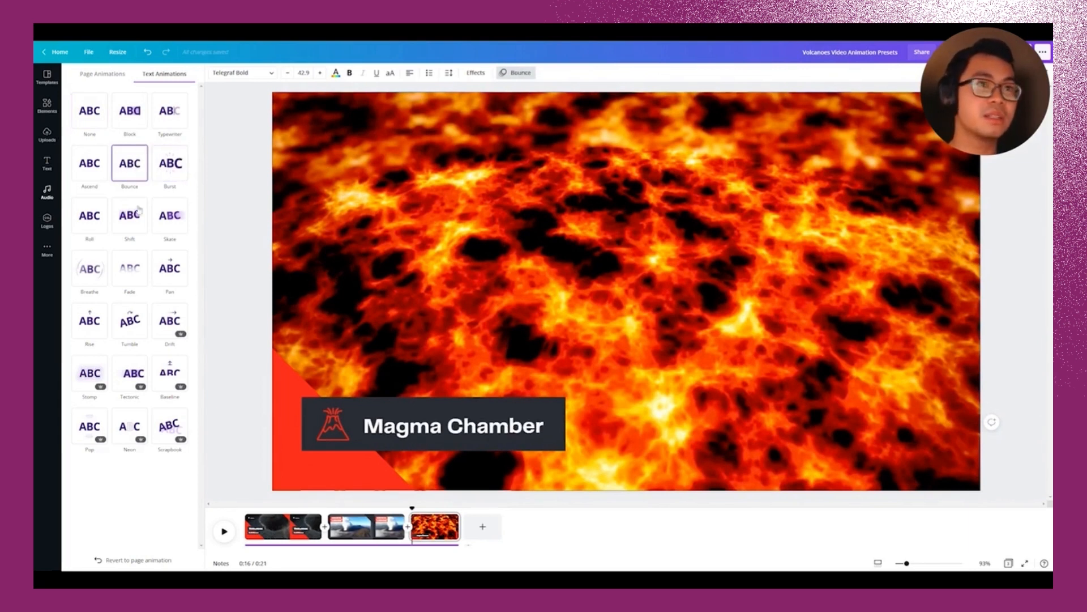
left_click(170, 222)
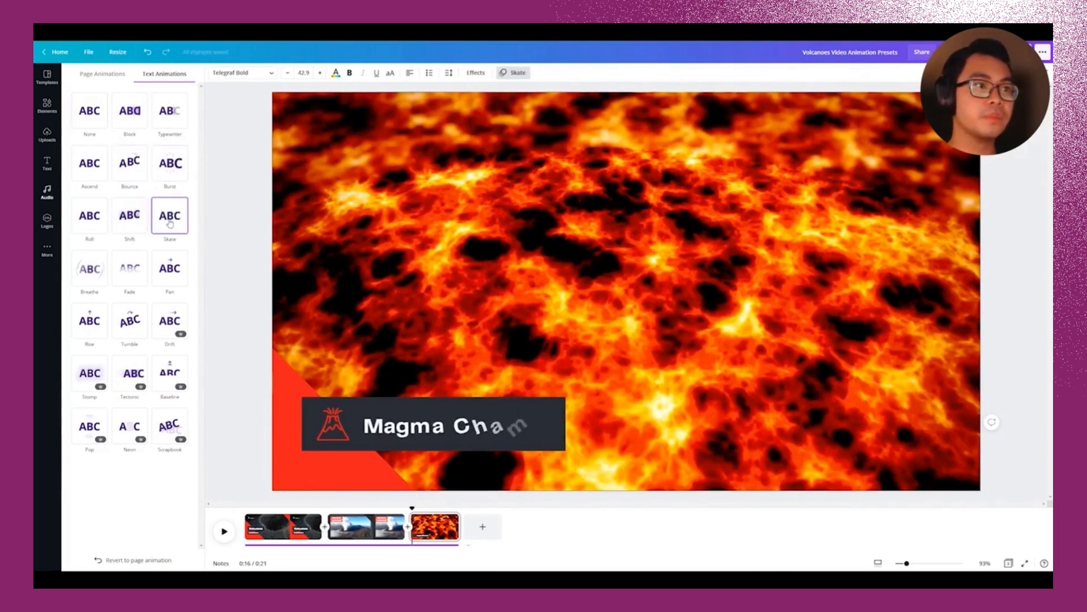
left_click(92, 170)
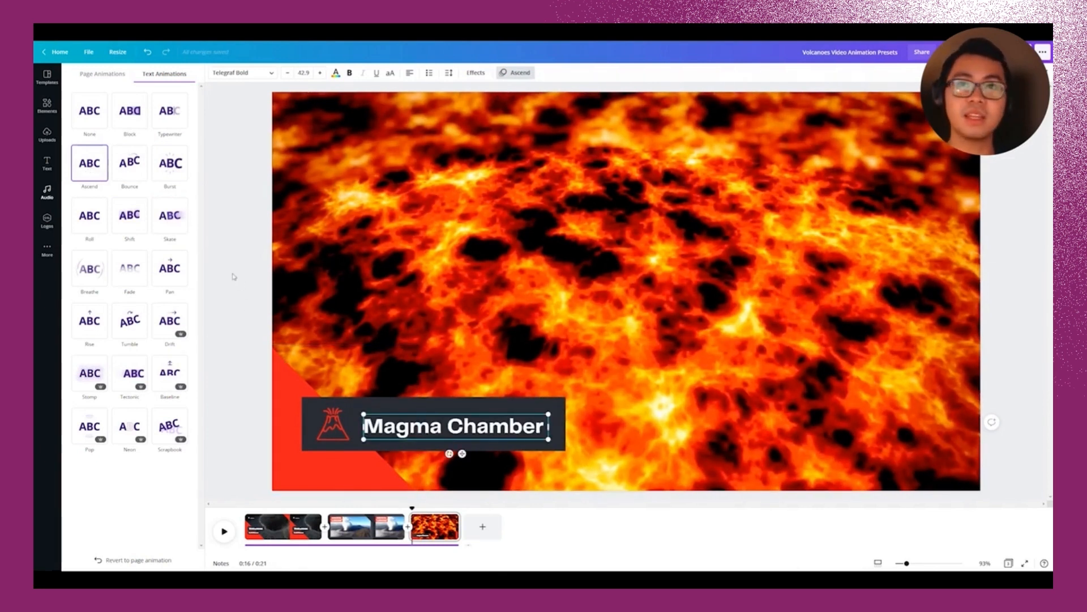
left_click(331, 423)
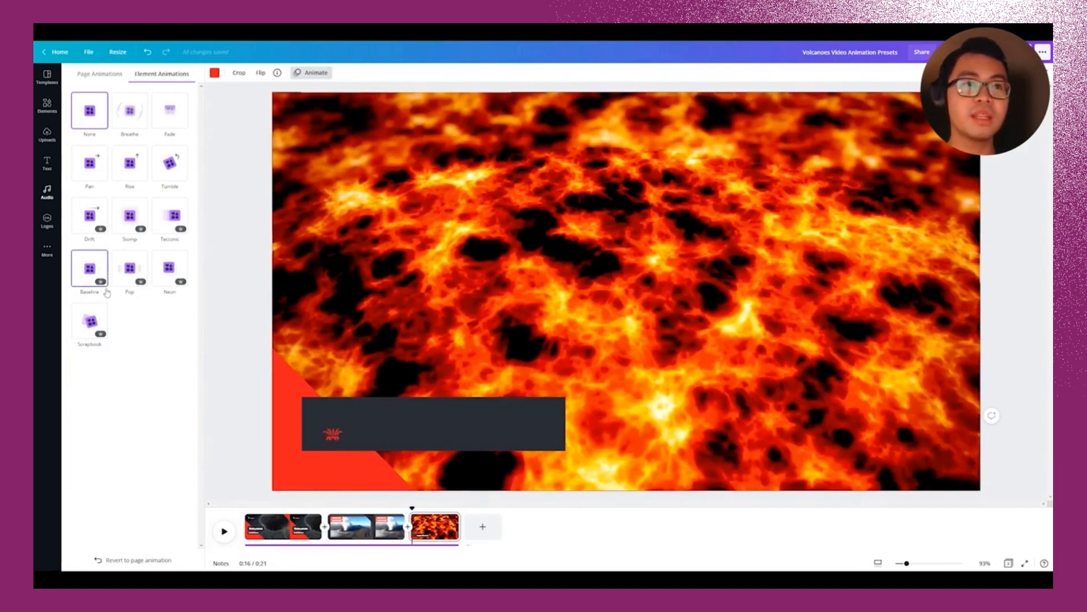
Step: Animate the volcano icon with Baseline and the whole Magma Chamber label box with Pan
left_click(91, 270)
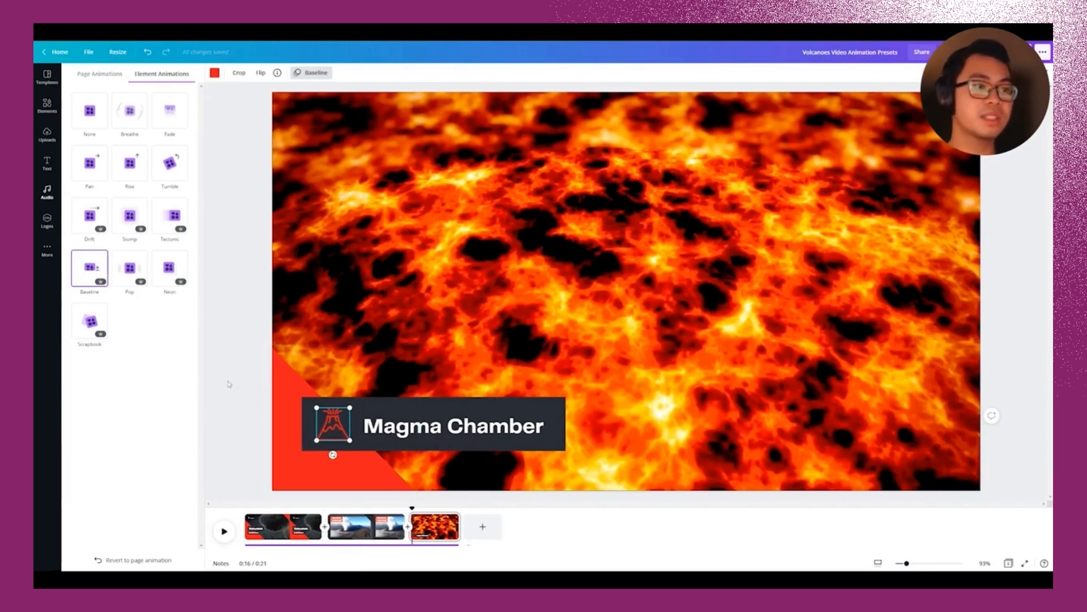
left_click(506, 407)
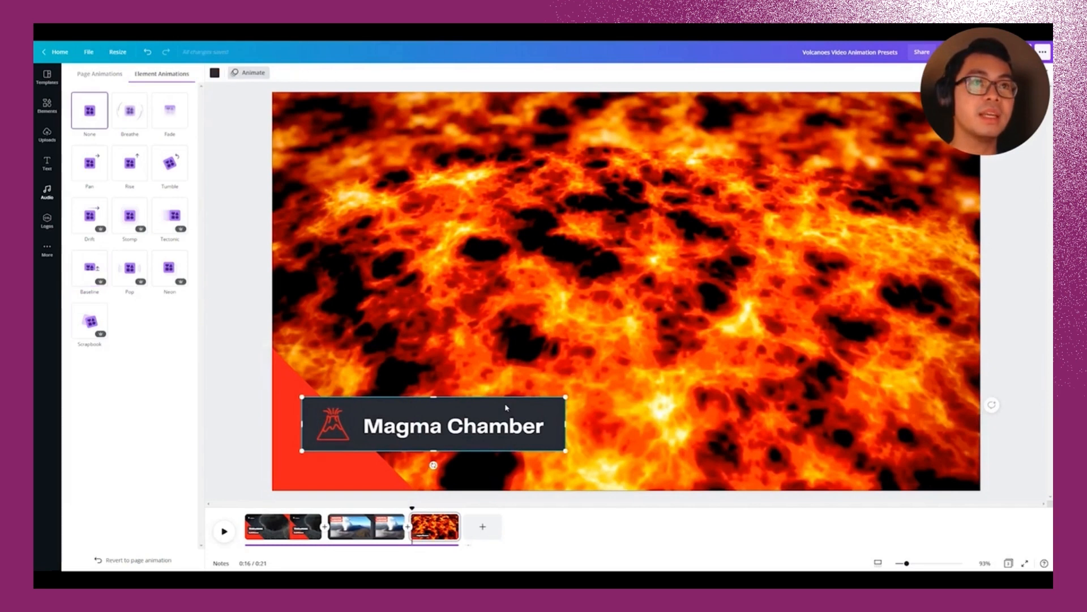
left_click(82, 166)
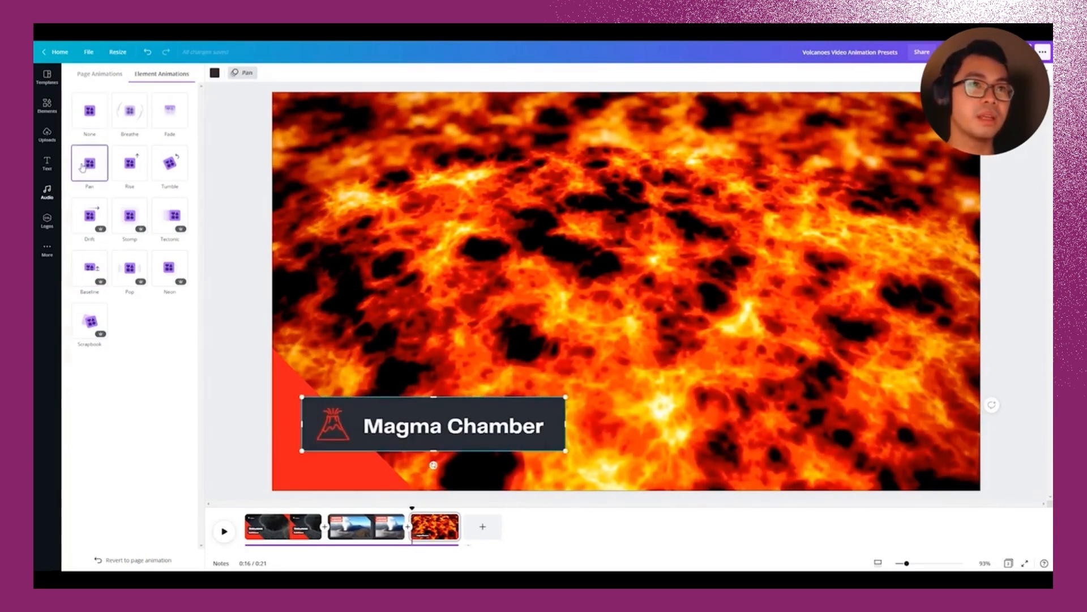
left_click(91, 172)
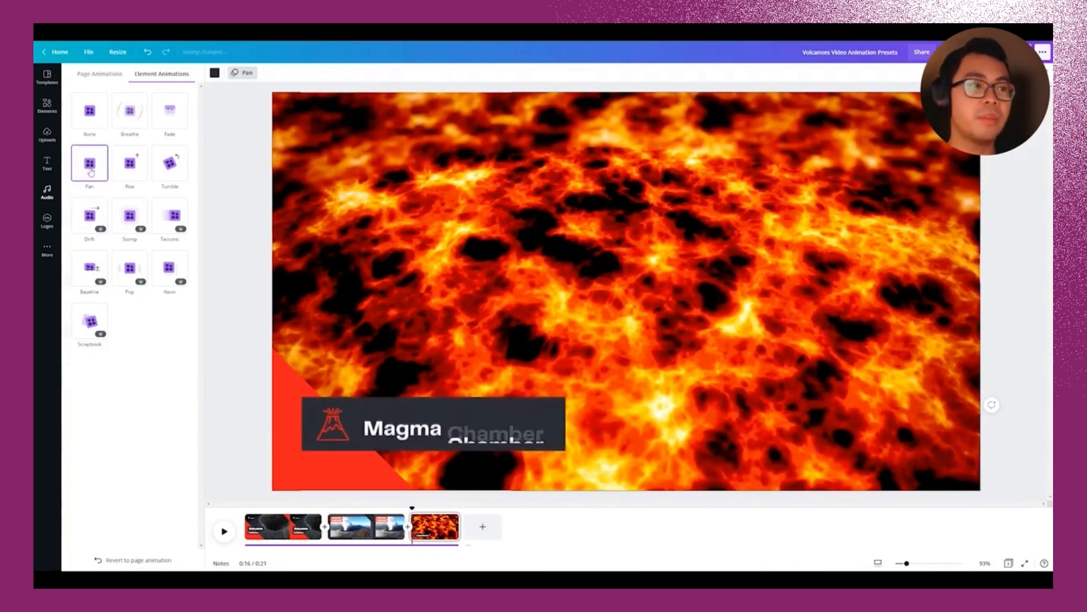
left_click(221, 292)
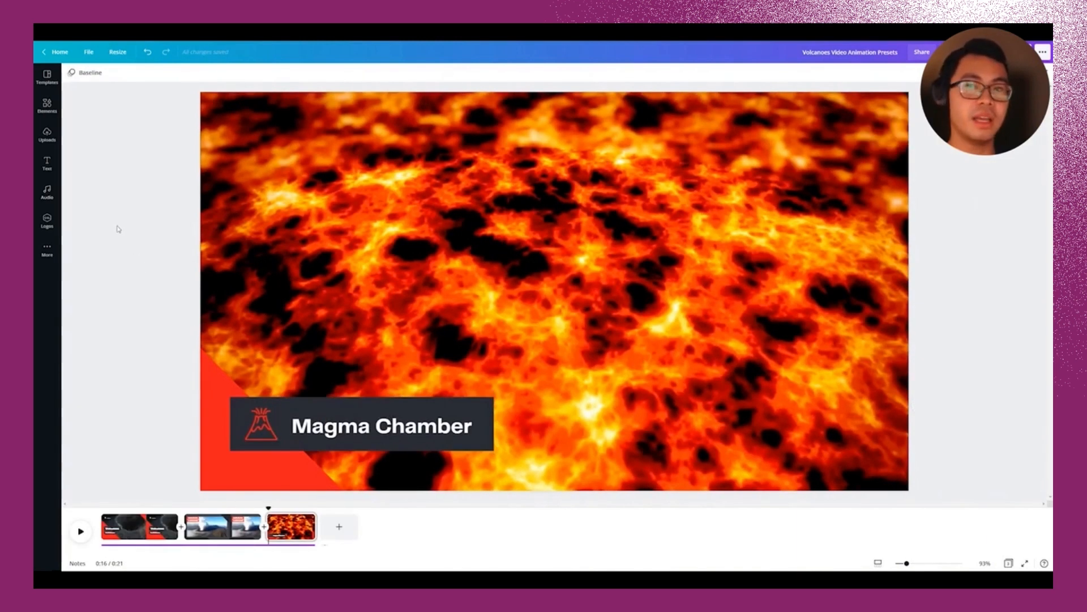
Step: Apply the Rise animation to the red corner triangle and replay the lava page from its start
left_click(207, 387)
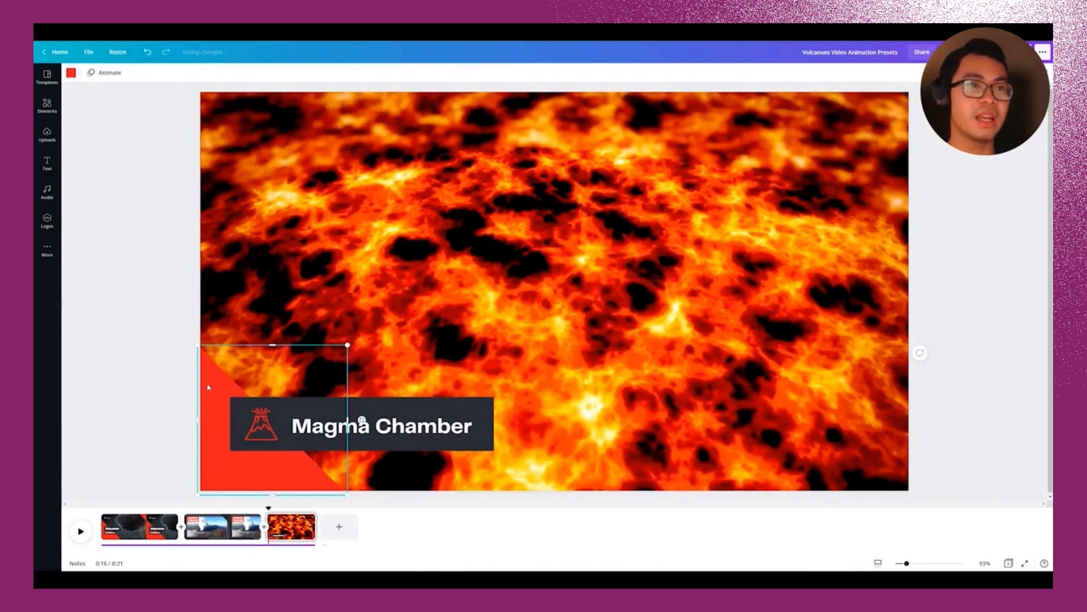
left_click(106, 72)
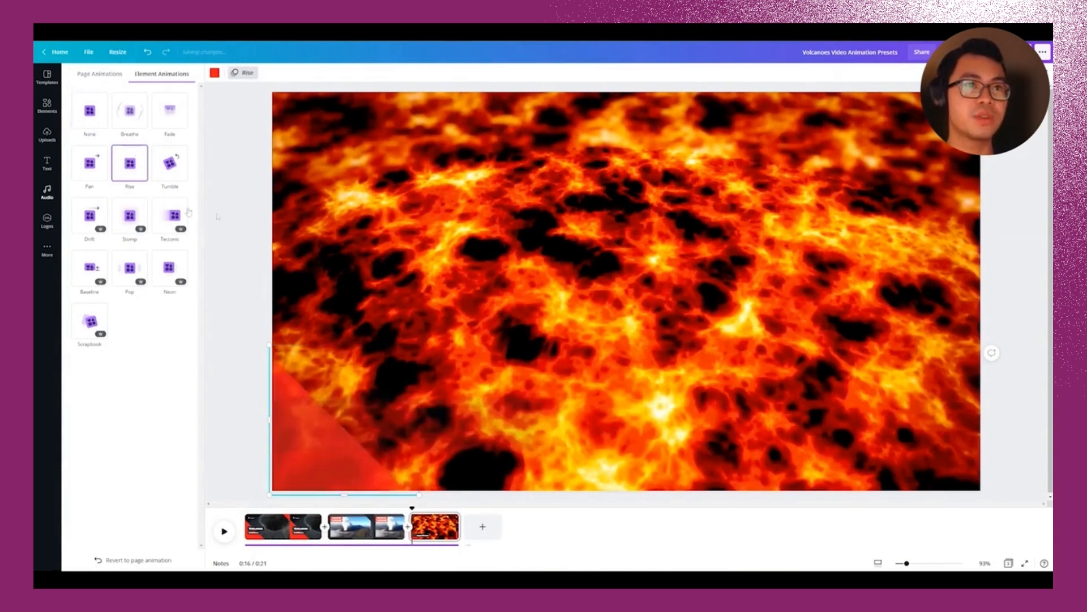
left_click(129, 164)
mouse_move(269, 509)
left_mouse_down()
mouse_move(282, 509)
mouse_move(268, 509)
left_mouse_up()
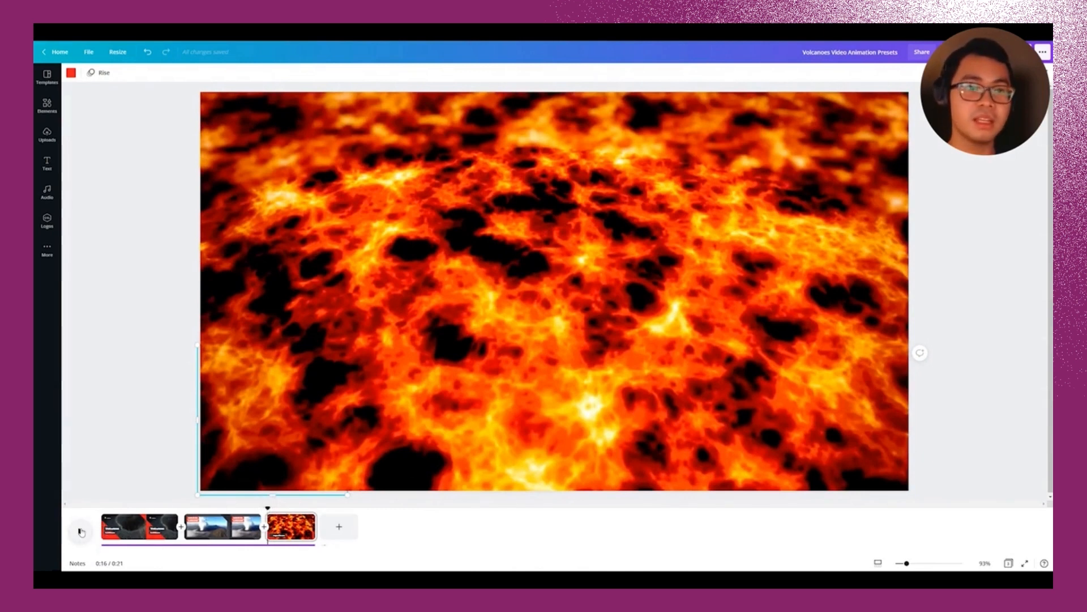
left_click(81, 530)
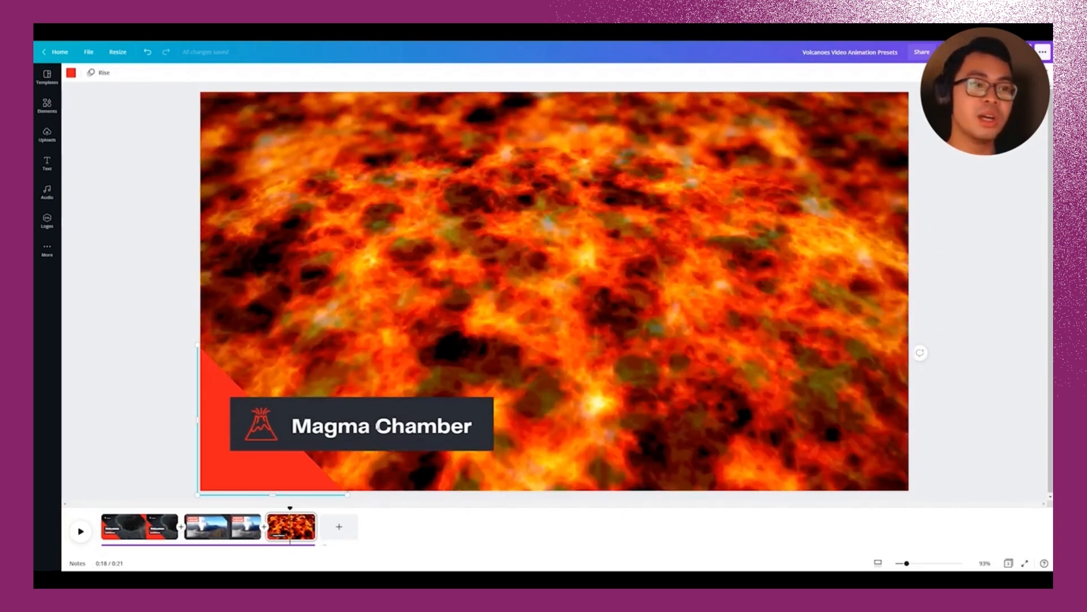
Step: Select the whole Magma Chamber box and bring up its animation options, including page-wide presets
left_click(374, 425)
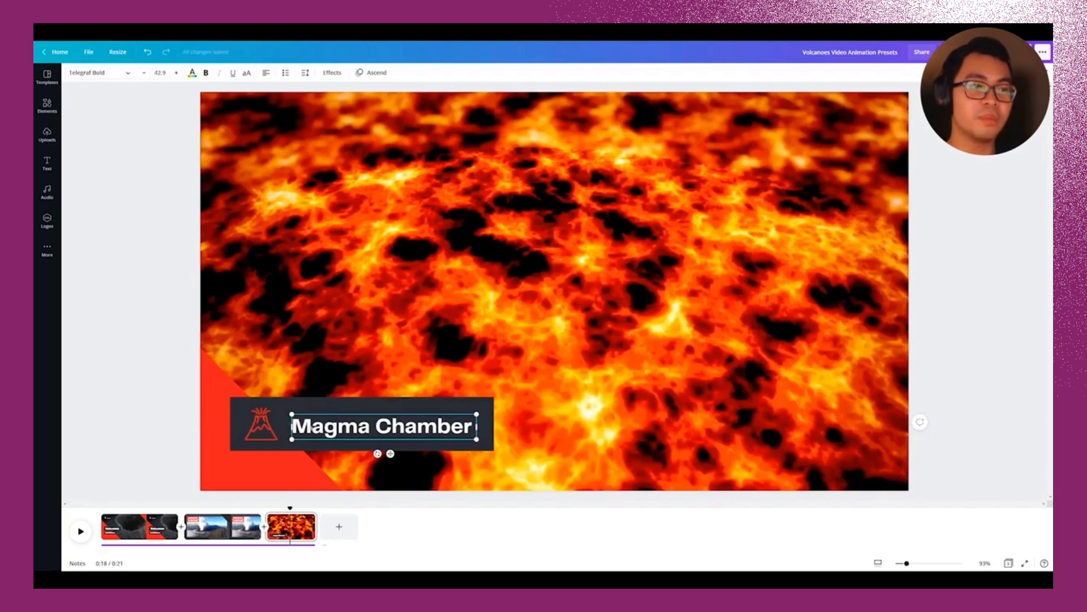
left_click(262, 425)
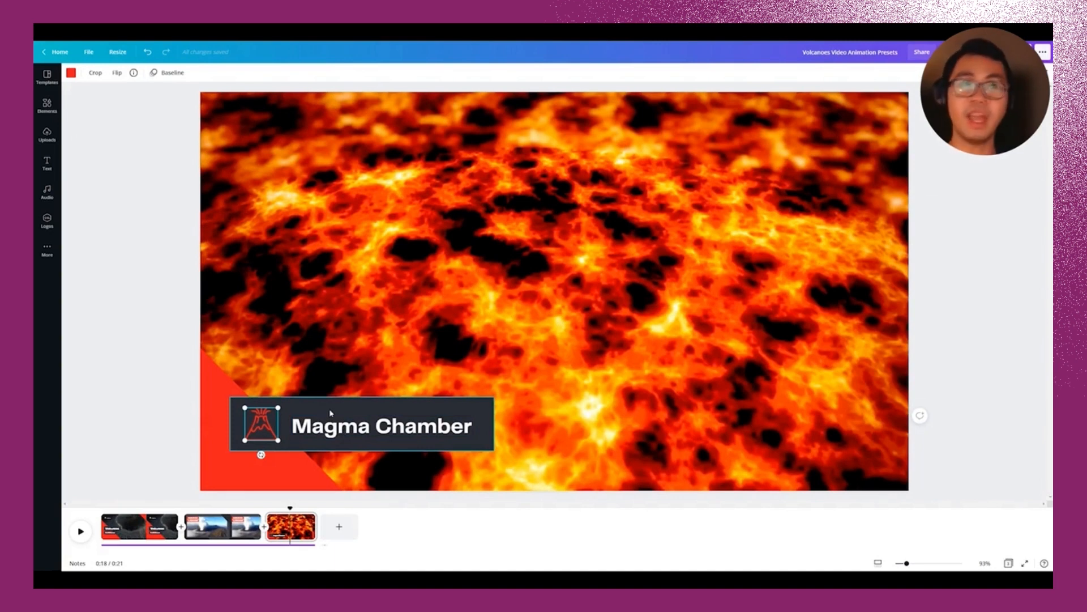
left_click(332, 412)
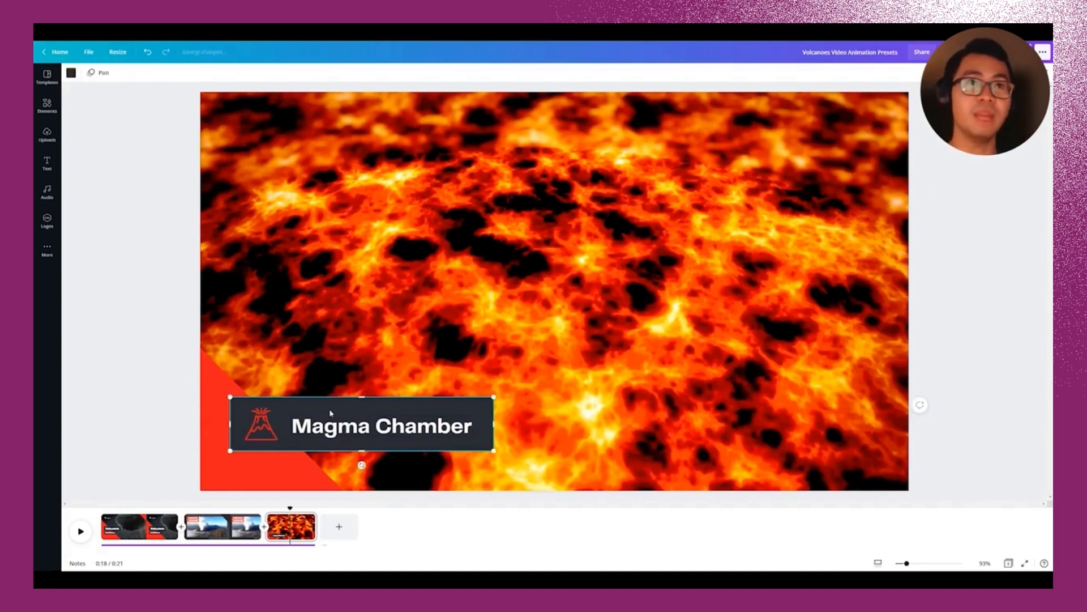
left_click(101, 72)
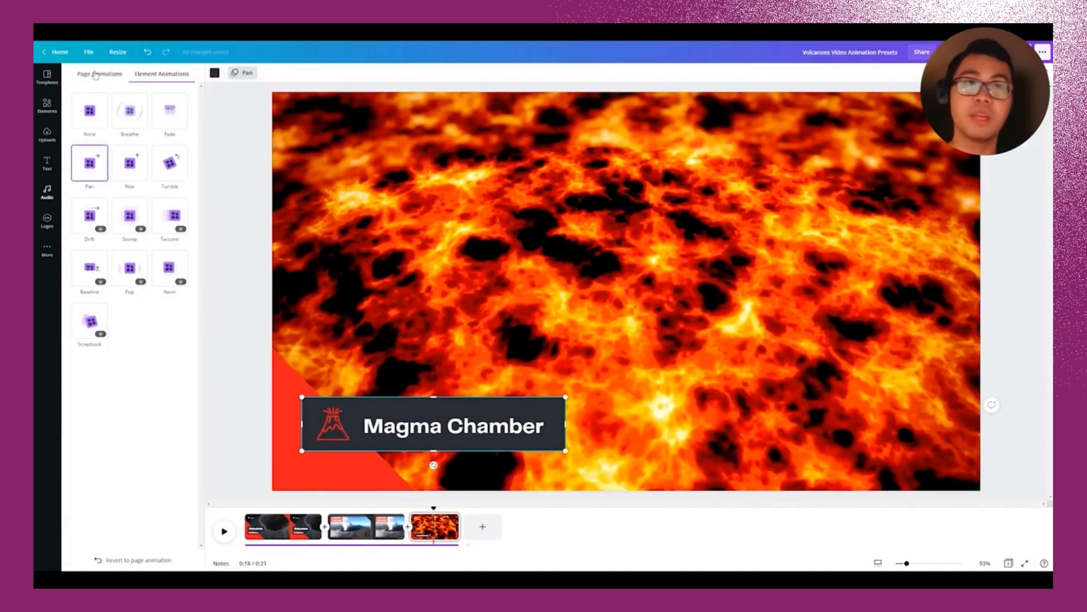
left_click(95, 76)
Step: Preview the Pop, Stomp and Pan page animations, then browse the audio library's music tracks
left_click(173, 324)
left_click(170, 277)
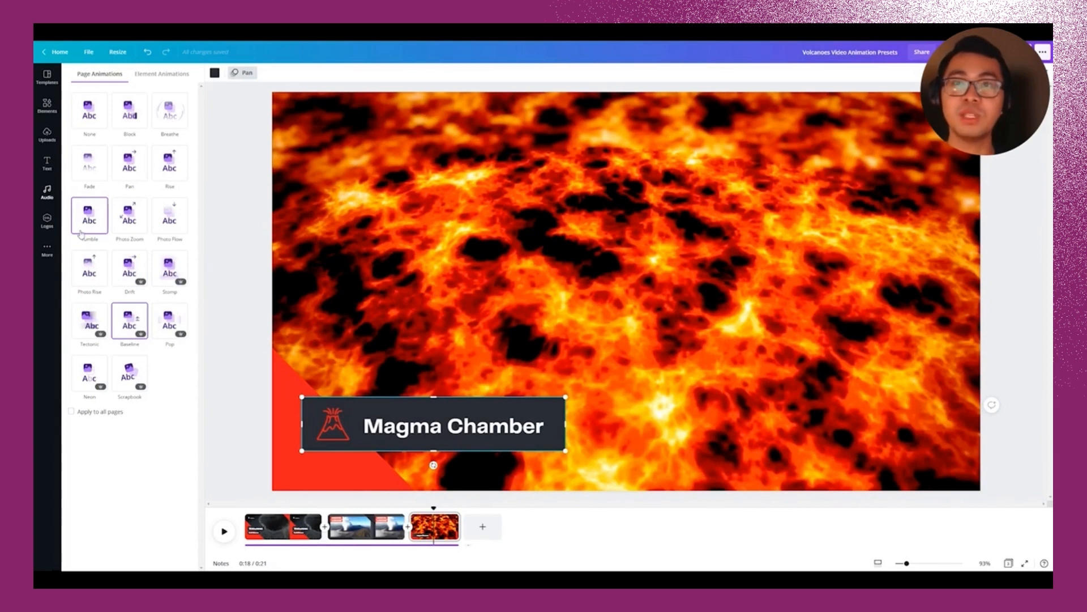
left_click(128, 162)
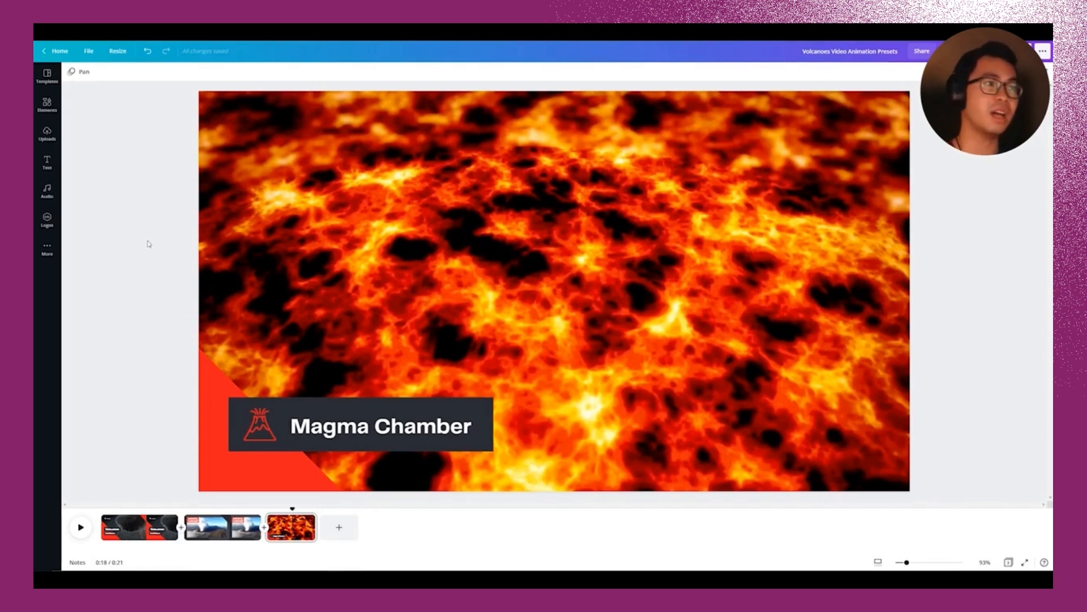
left_click(48, 190)
scroll(153, 167, "down", 15)
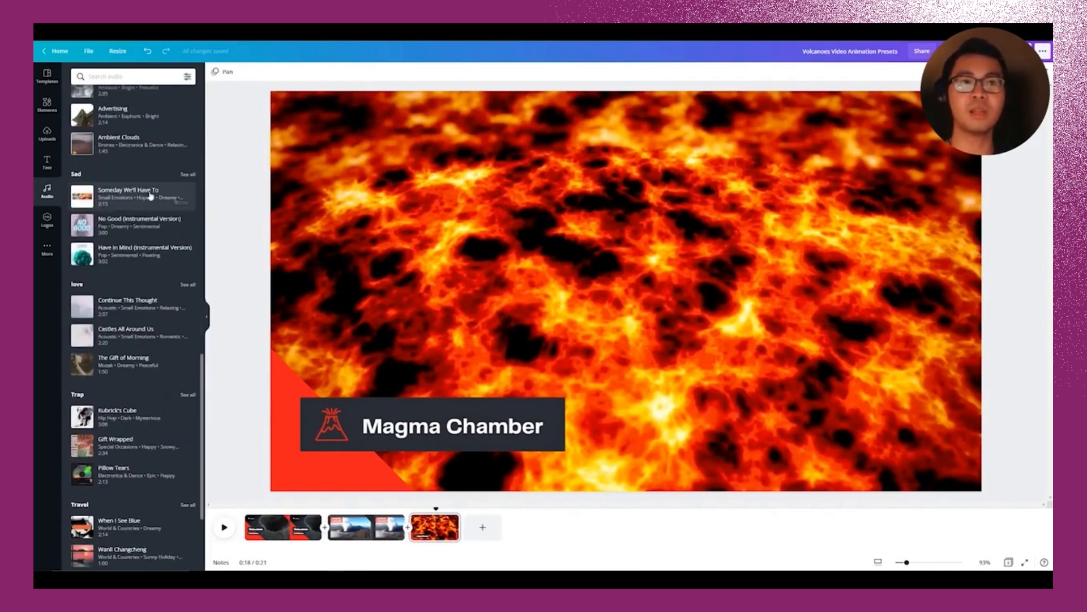
Step: Search the audio library for 'Definition of color' and add that track to the video
scroll(148, 199, "up", 15)
left_click(134, 76)
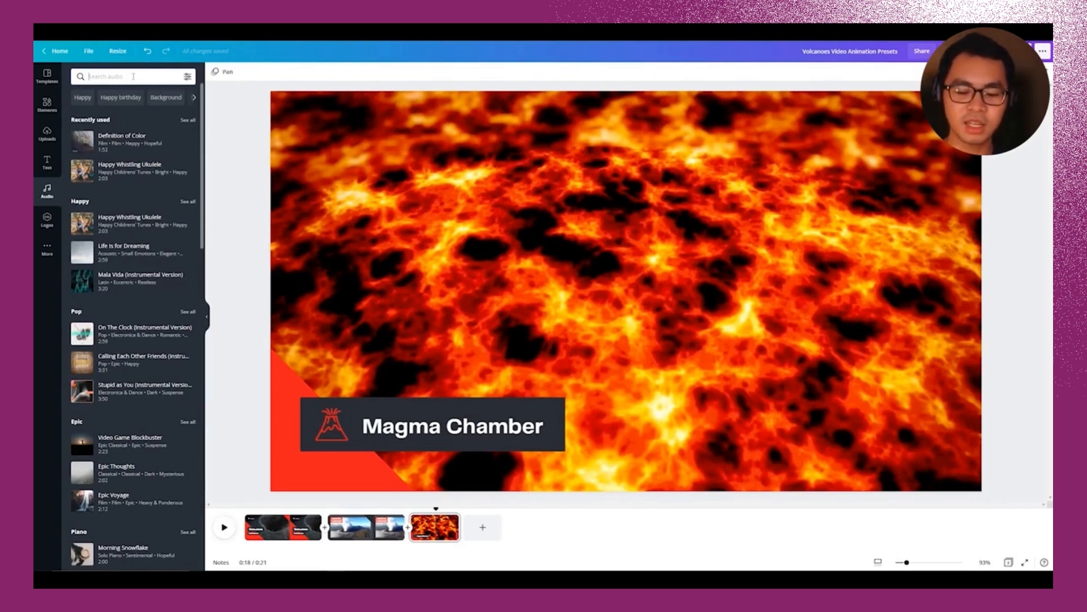
type("Defeni")
key("BackSpace")
key("BackSpace")
key("BackSpace")
type("inition of color")
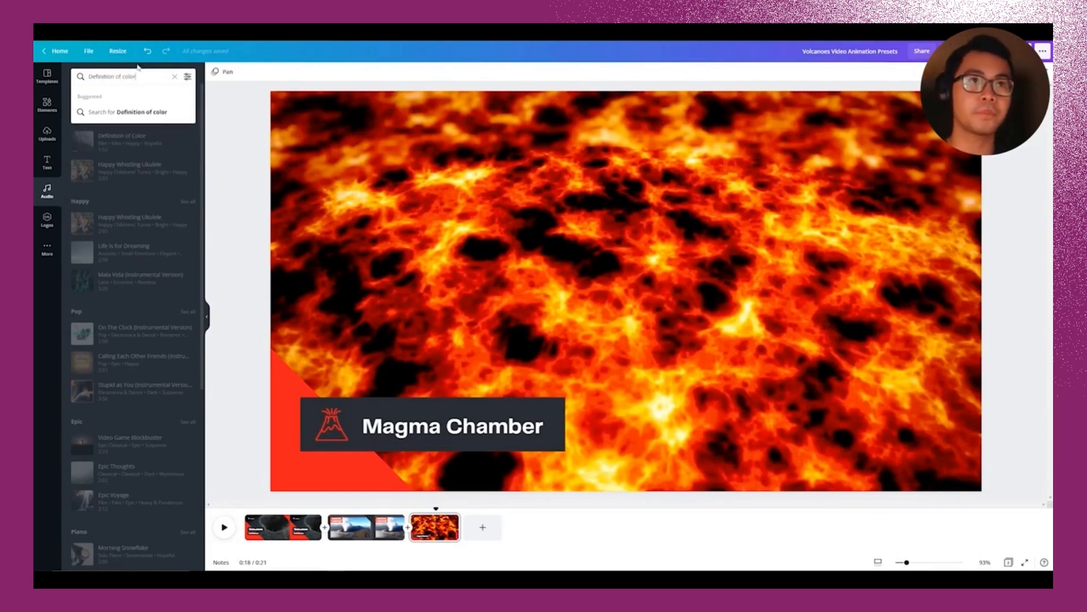
left_click(136, 111)
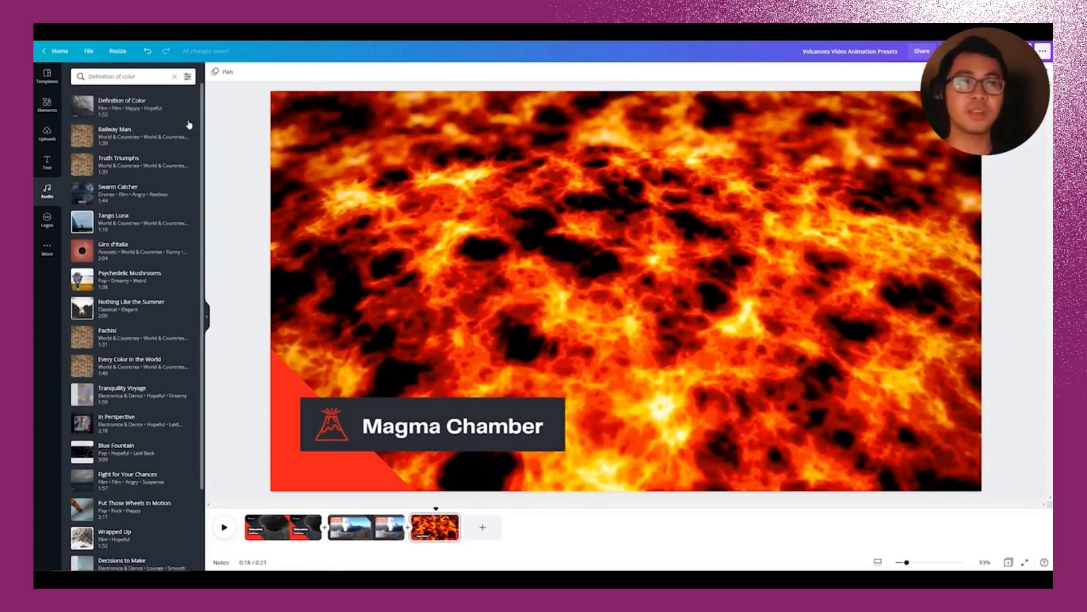
mouse_move(136, 108)
left_mouse_down()
mouse_move(437, 255)
mouse_move(447, 235)
mouse_move(132, 116)
left_mouse_up()
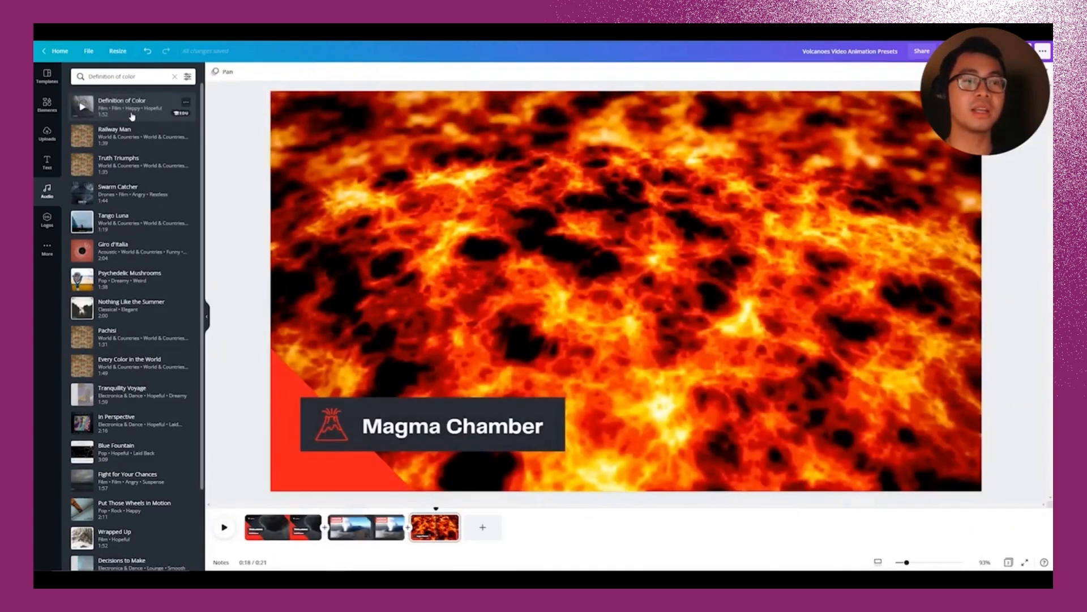
left_click(132, 116)
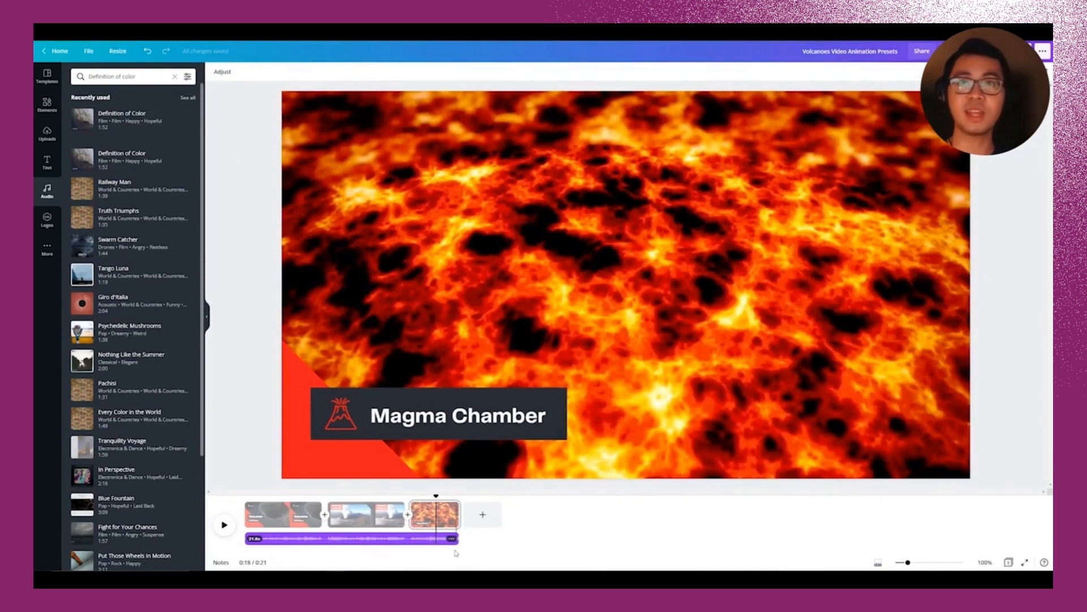
Step: Delete the extra Psychedelic Mushrooms track, stretch the music to 21 seconds, and replay from the start
left_click_drag(456, 538, 389, 536)
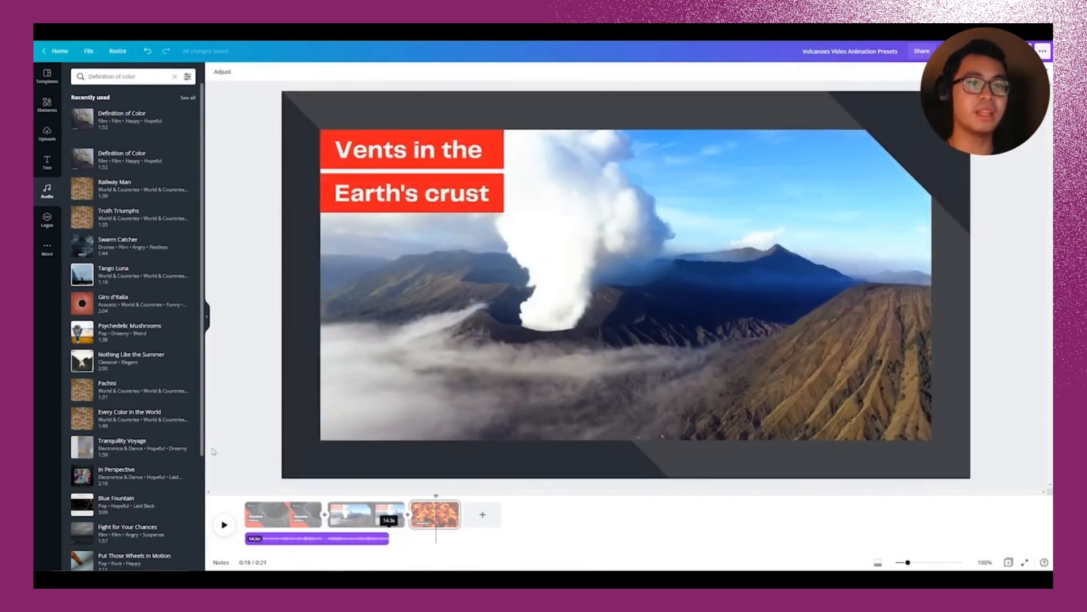
left_click(123, 332)
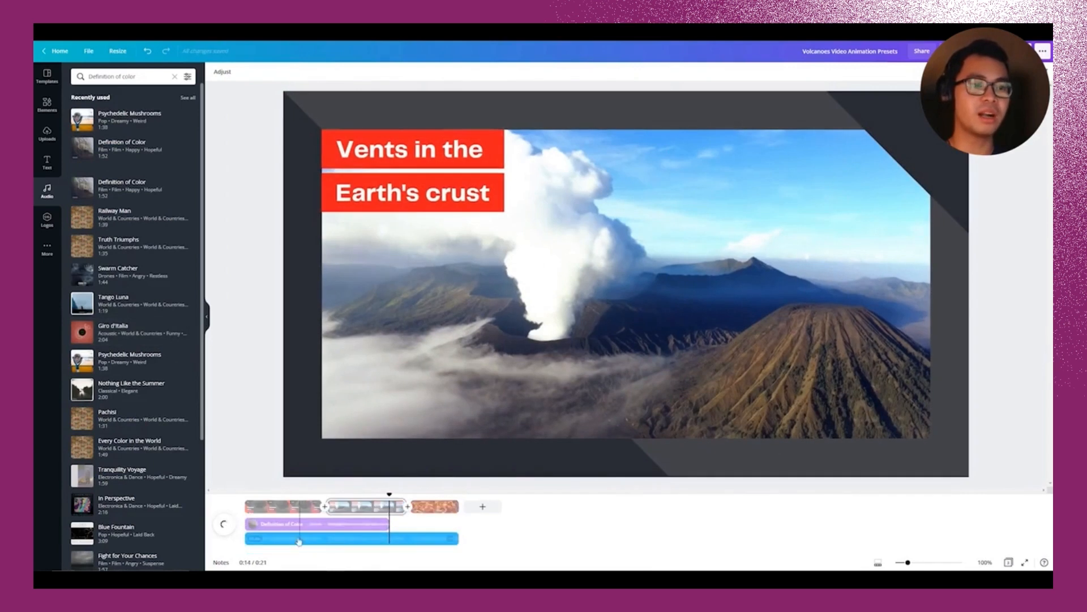
left_click(335, 538)
key("Delete")
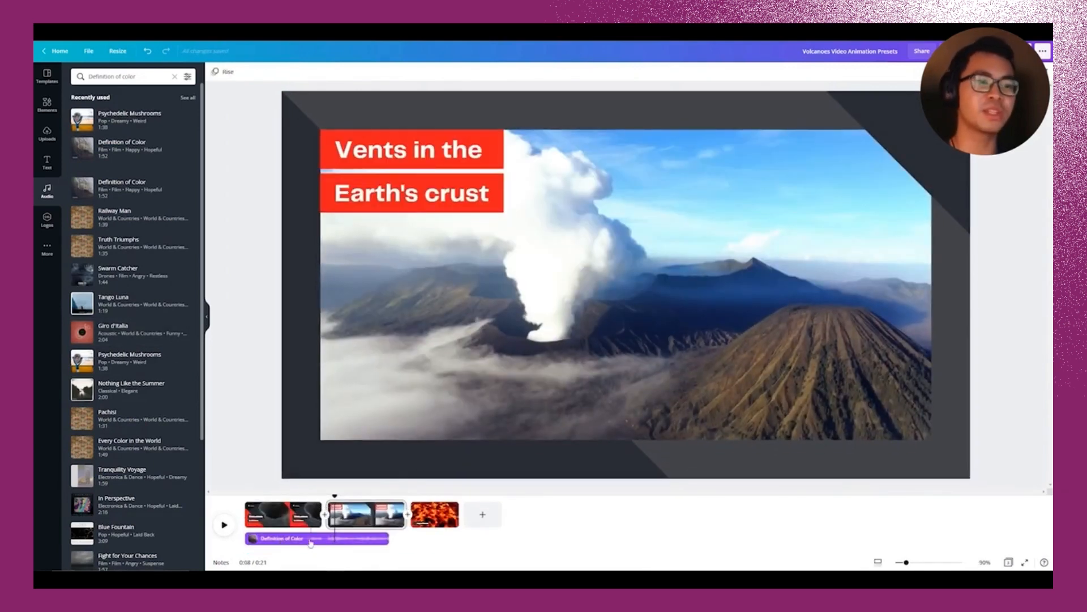
left_click(310, 539)
left_click_drag(390, 538, 479, 541)
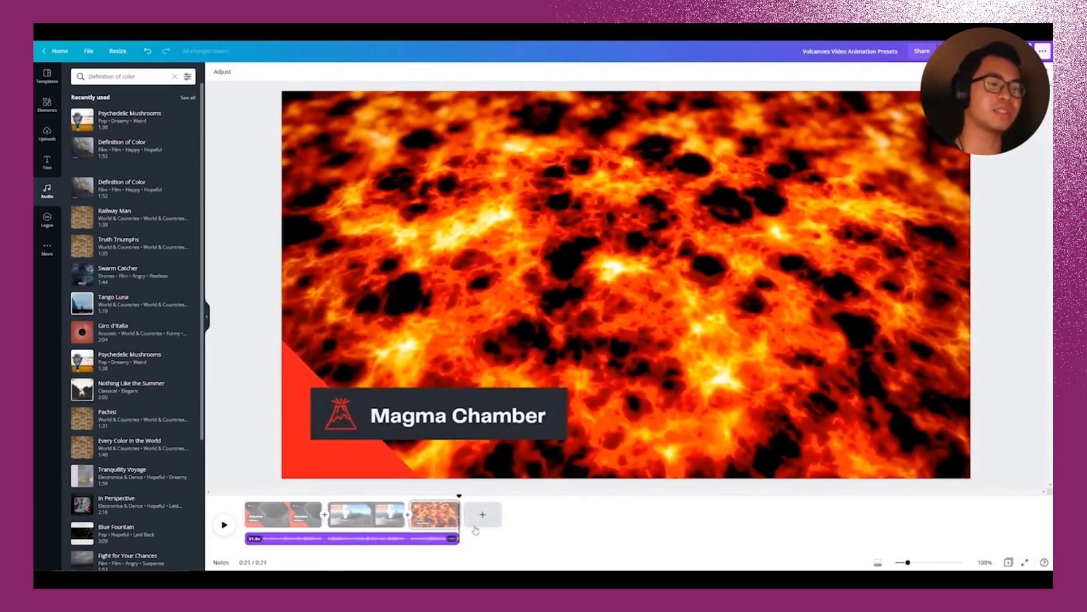
left_click_drag(459, 494, 209, 473)
left_click(225, 525)
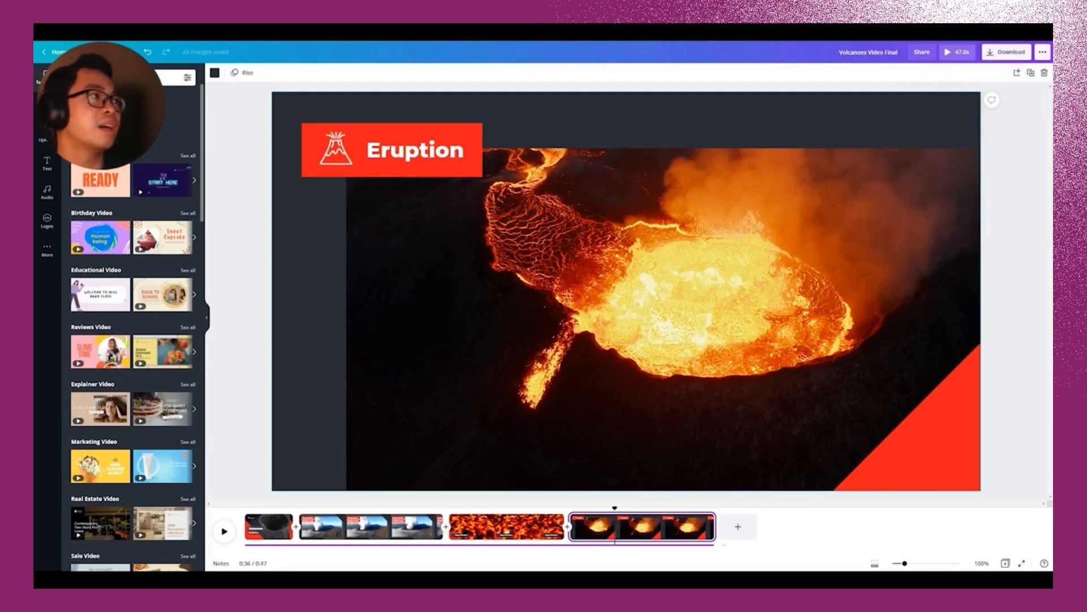
Step: Bring up the sharing options for the Volcanoes Video Final design on its Eruption page
left_click(1040, 53)
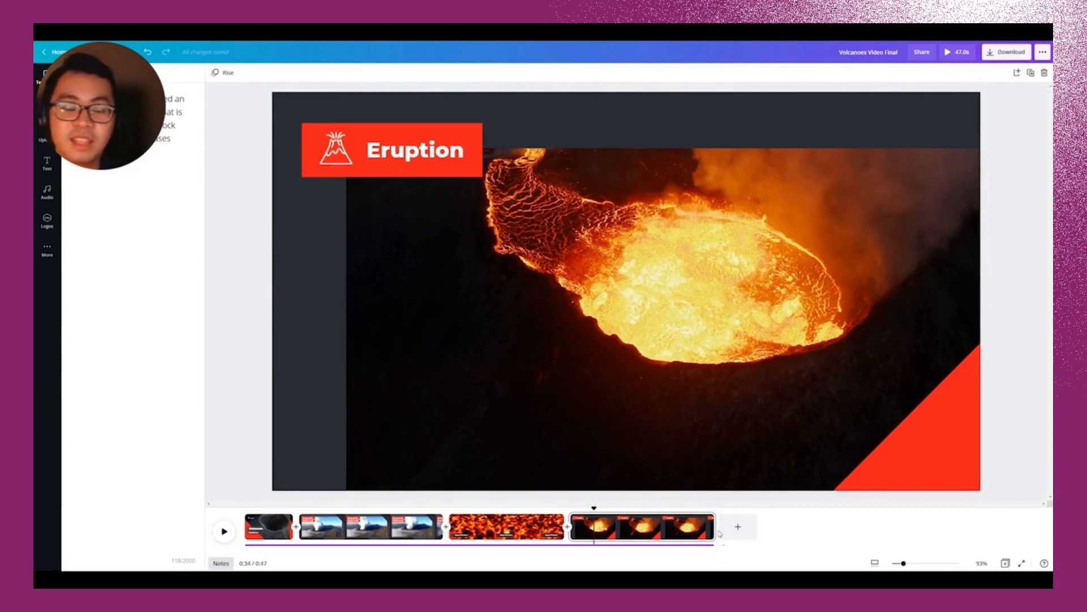
Step: Choose Present and record, enter the recording studio, and start recording the narrated presentation
left_click(1043, 51)
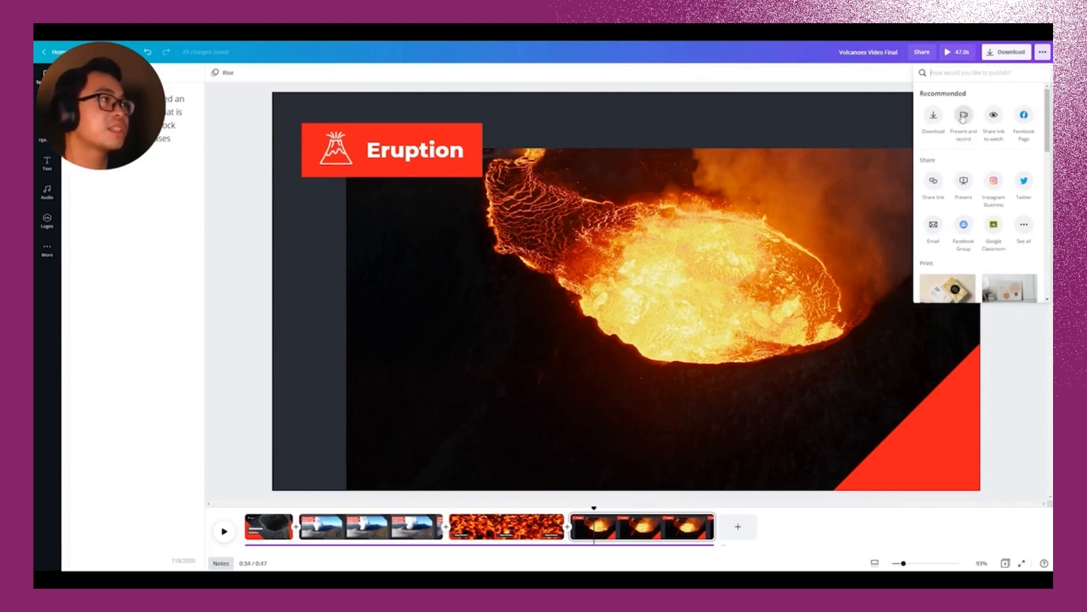
left_click(964, 117)
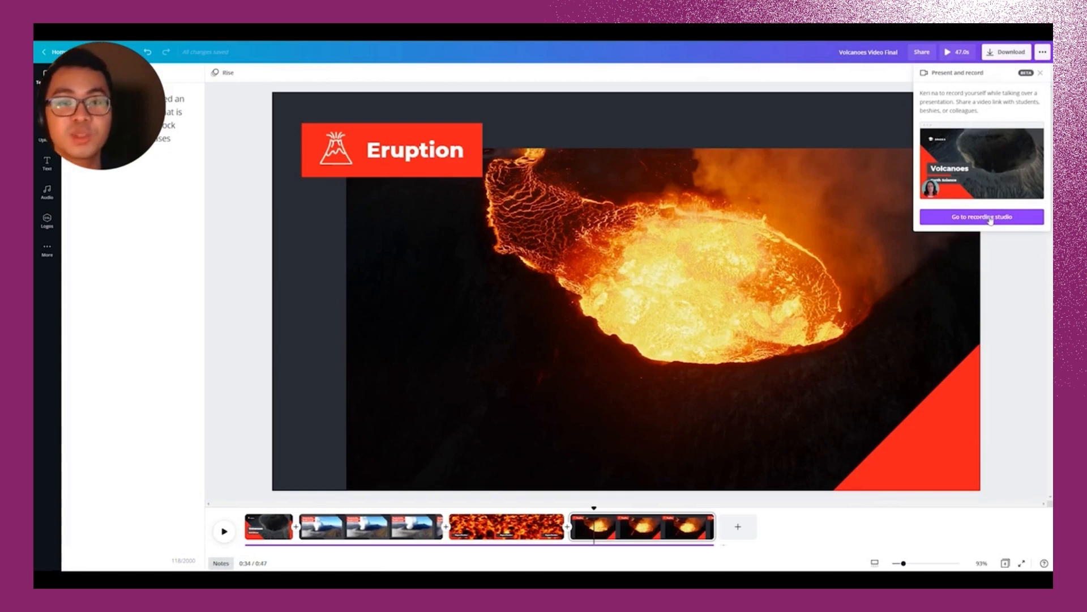
left_click(990, 218)
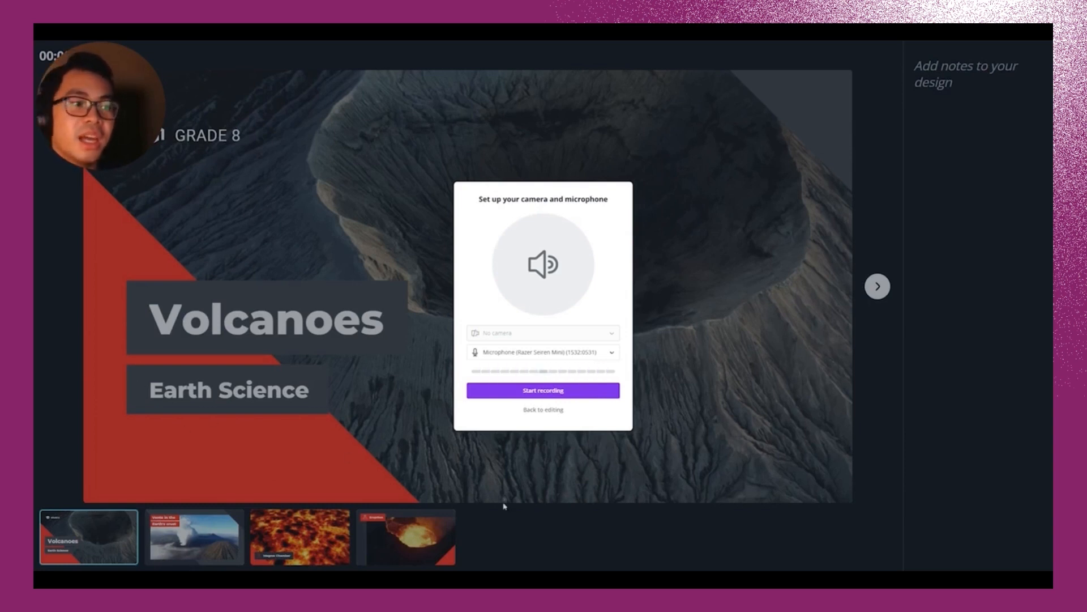
left_click(600, 392)
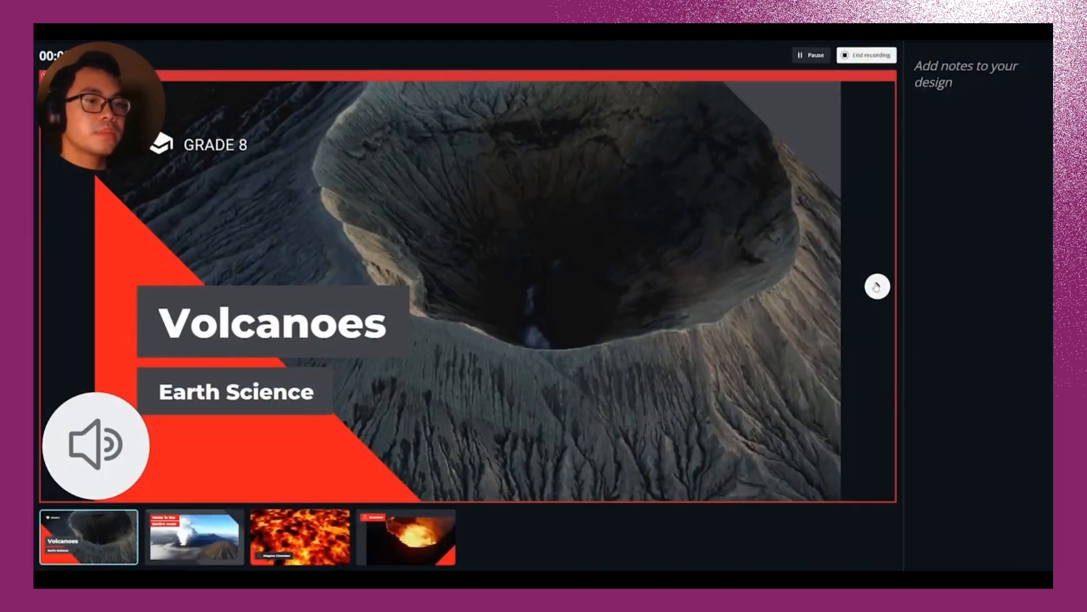
Step: Narrate through the Vents, Magma Chamber and Eruption slides, then end the recording
left_click(877, 287)
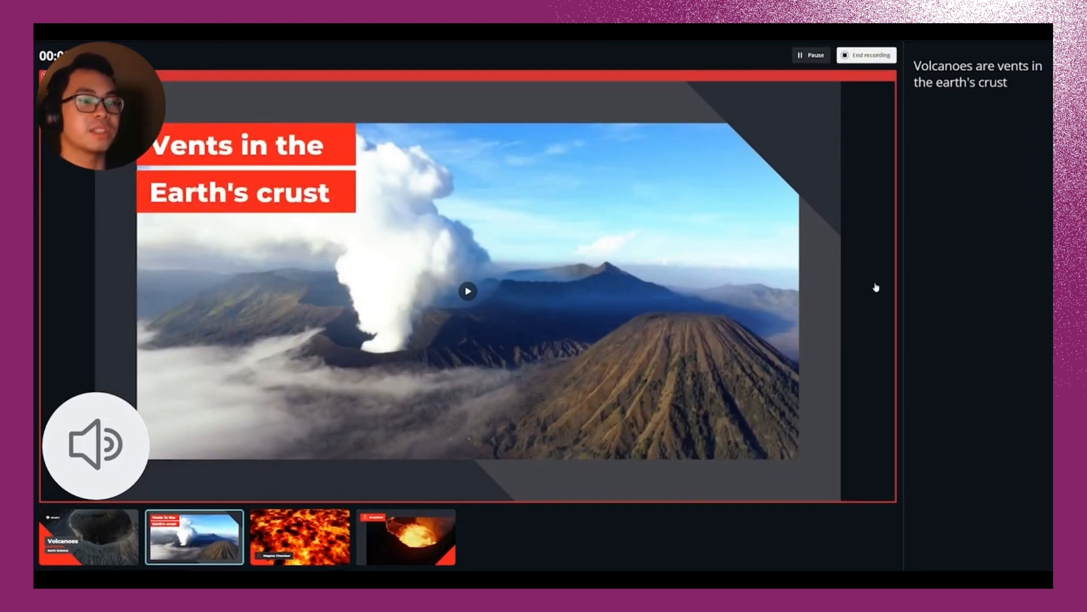
left_click(876, 287)
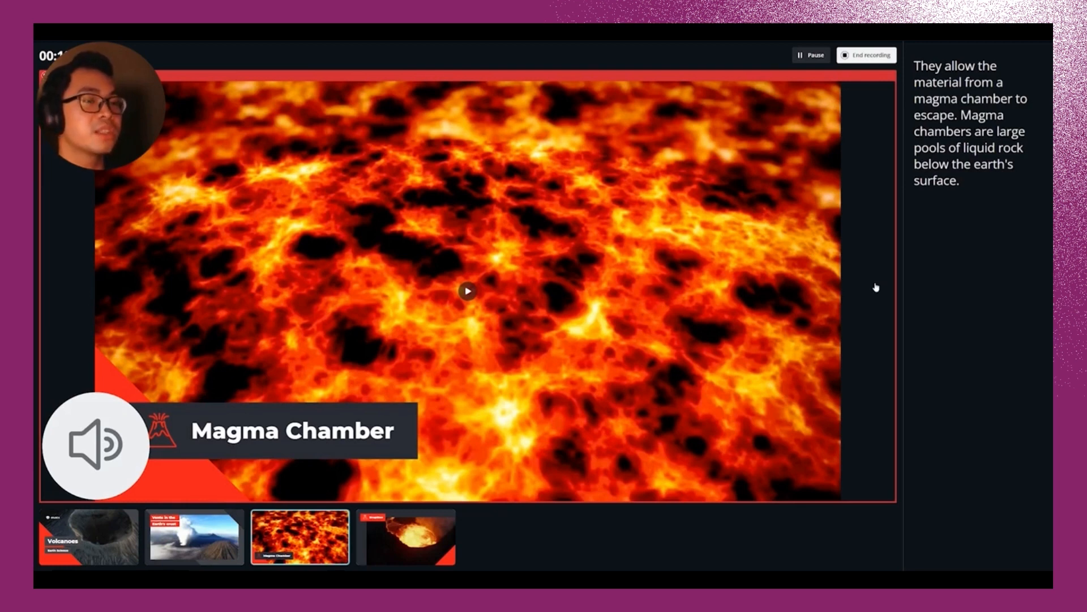
left_click(879, 286)
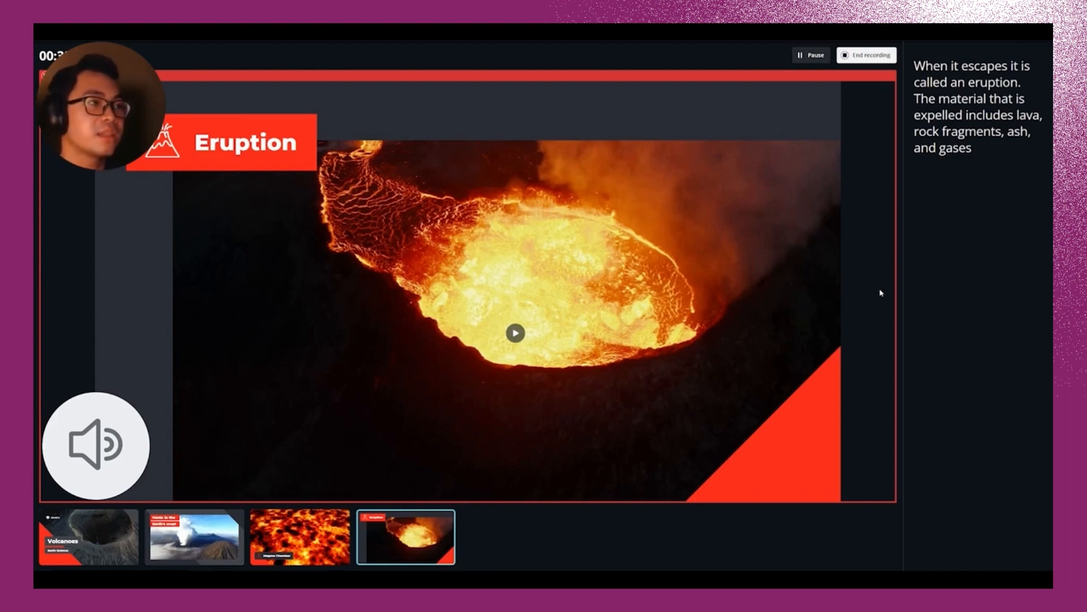
left_click(865, 56)
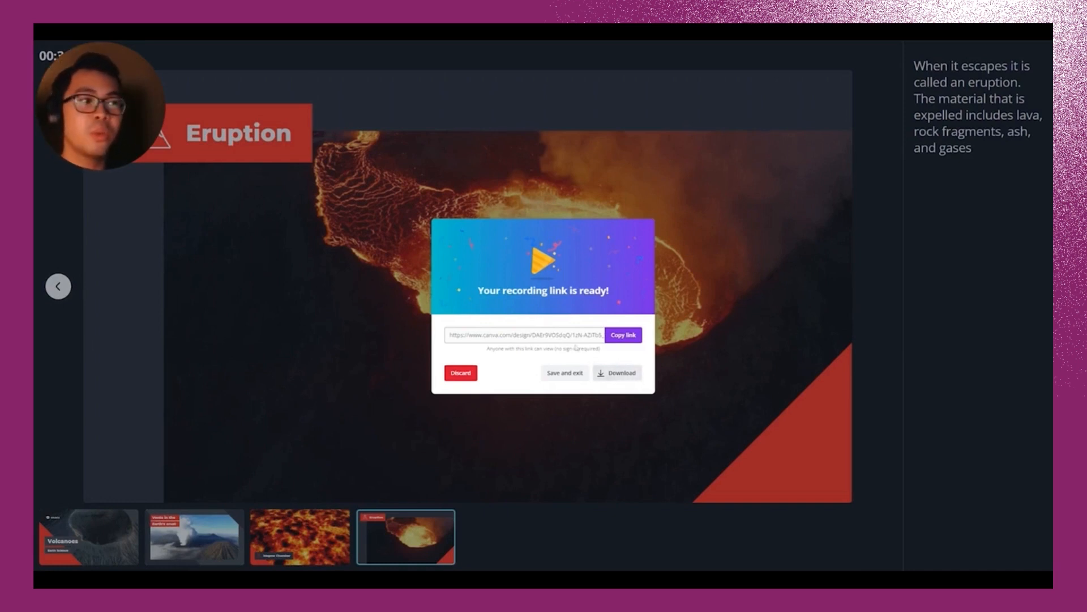
Step: Open the copied Canva recording link in a new Chrome tab and play the 31-second narrated Volcanoes video
left_click(552, 334)
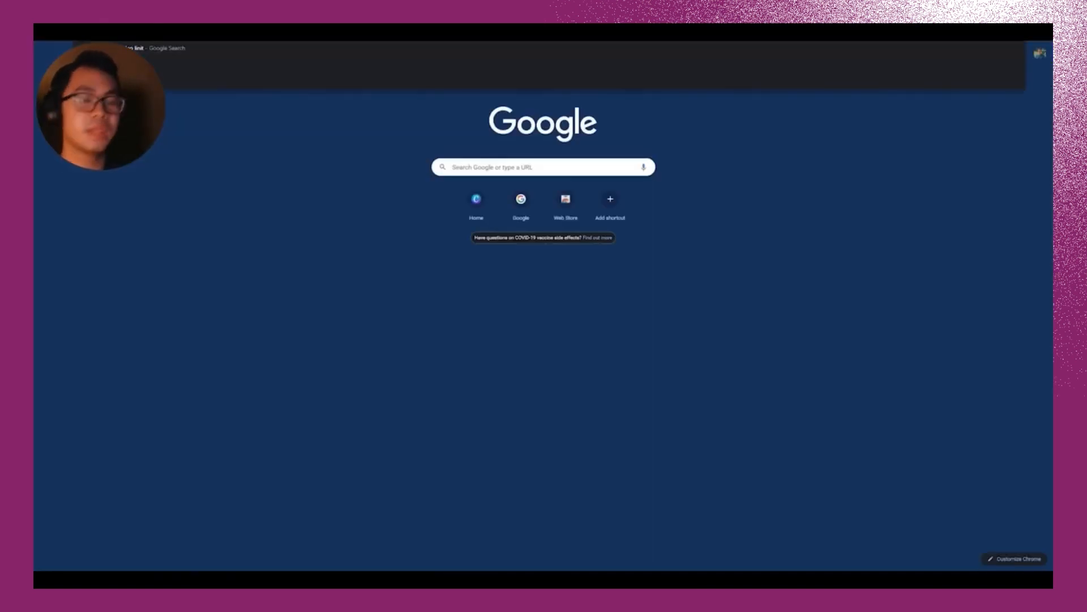
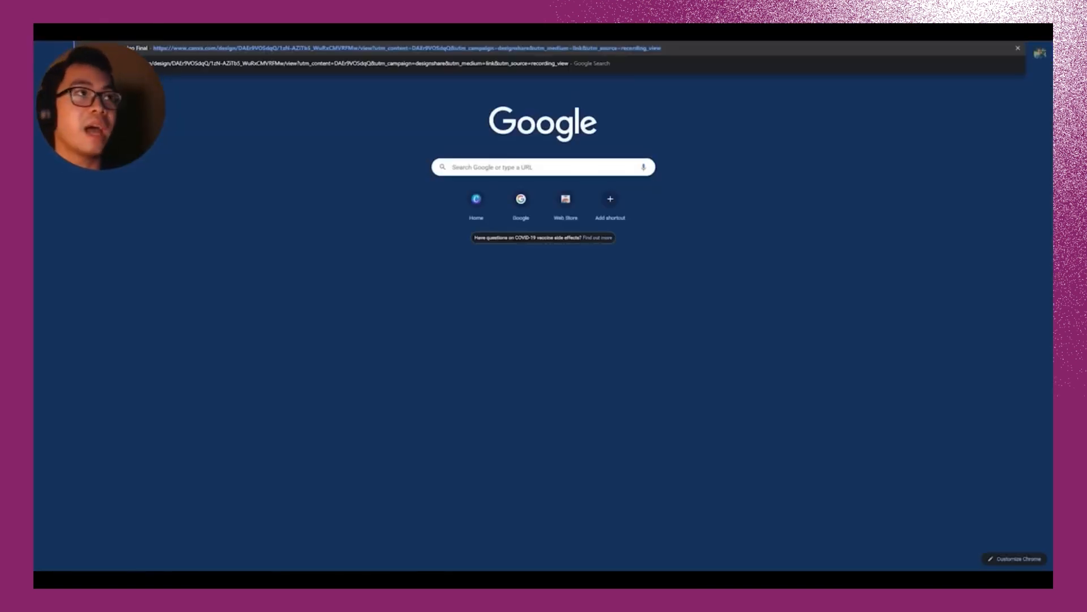
key("Return")
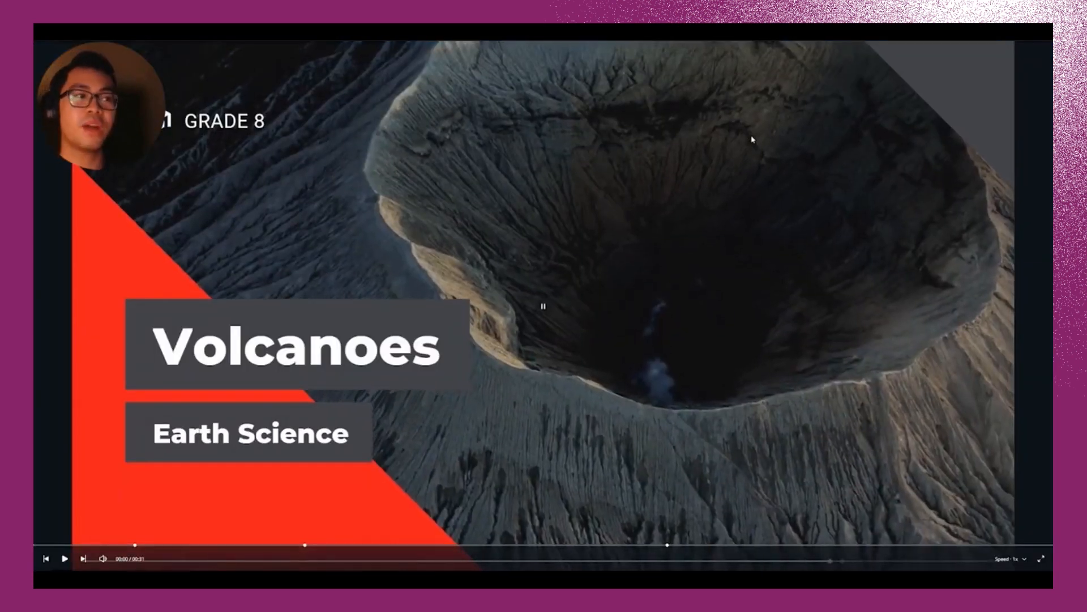
left_click(635, 334)
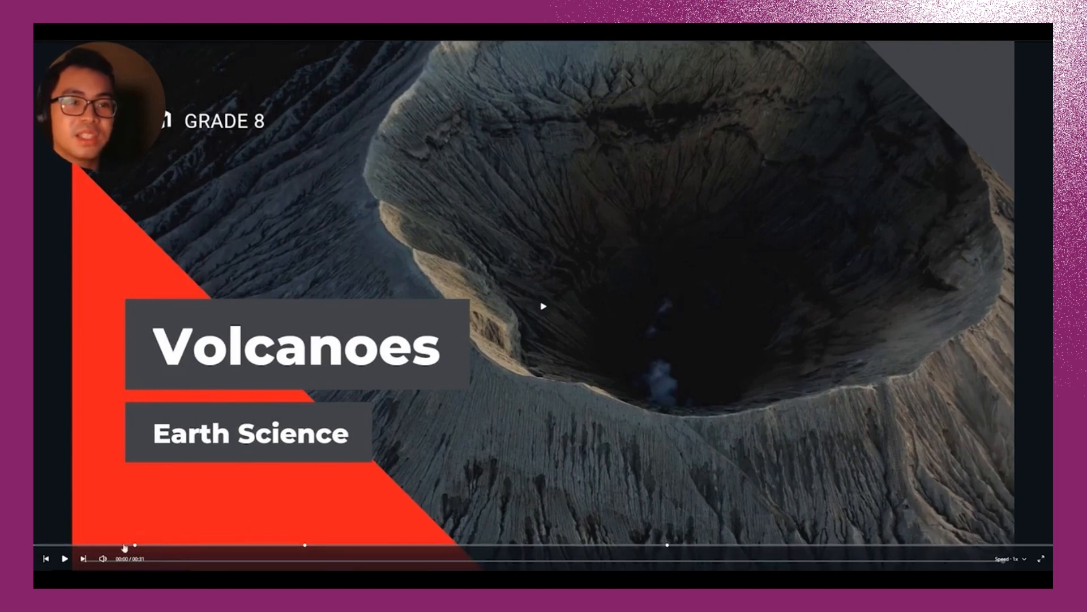
left_click(66, 559)
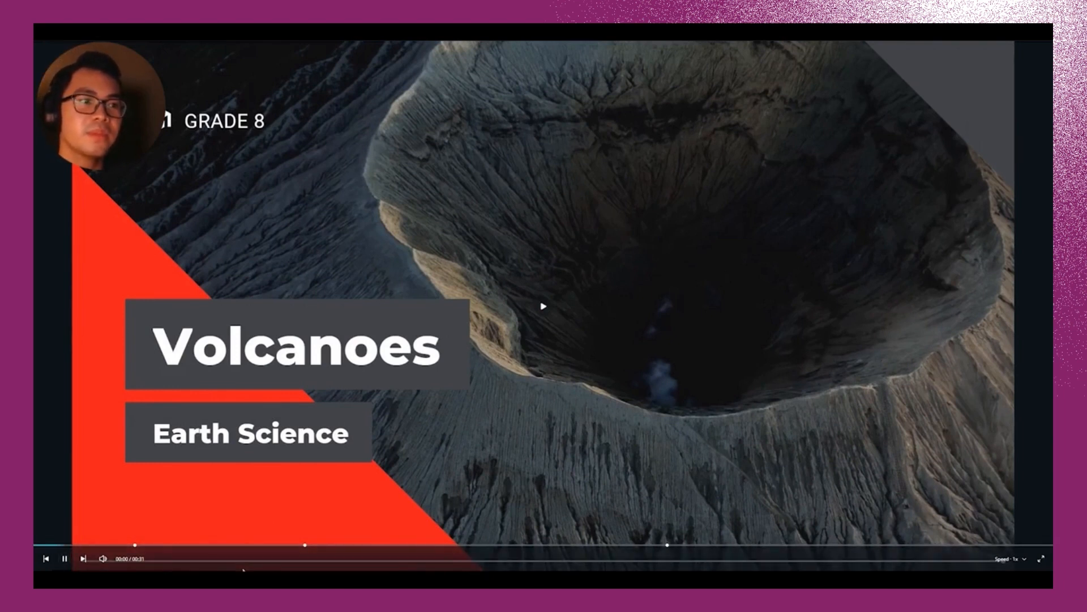
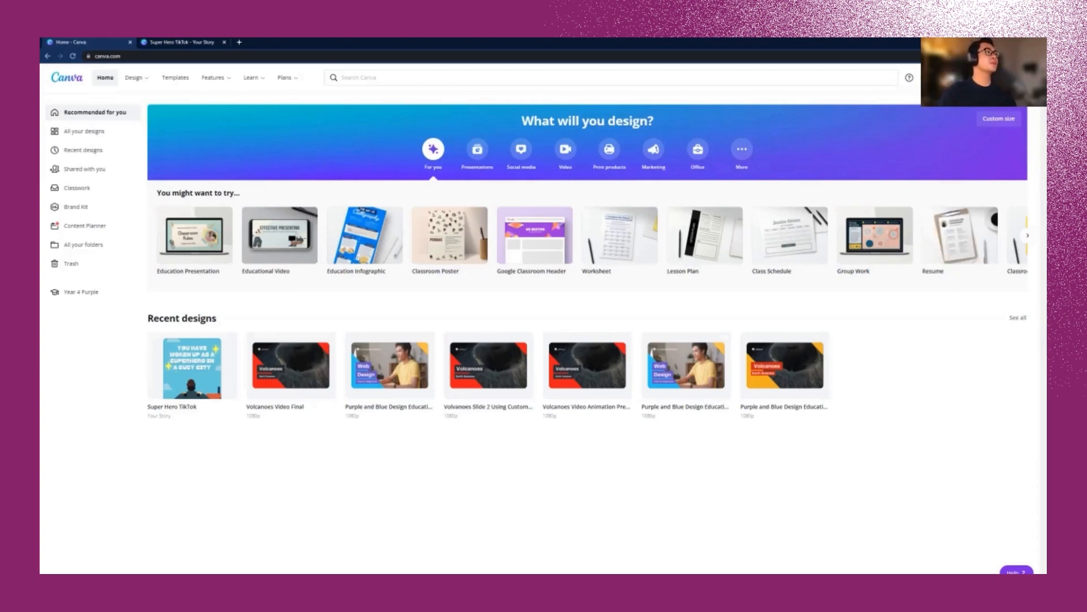
Step: Create a new TikTok Video design
left_click(972, 78)
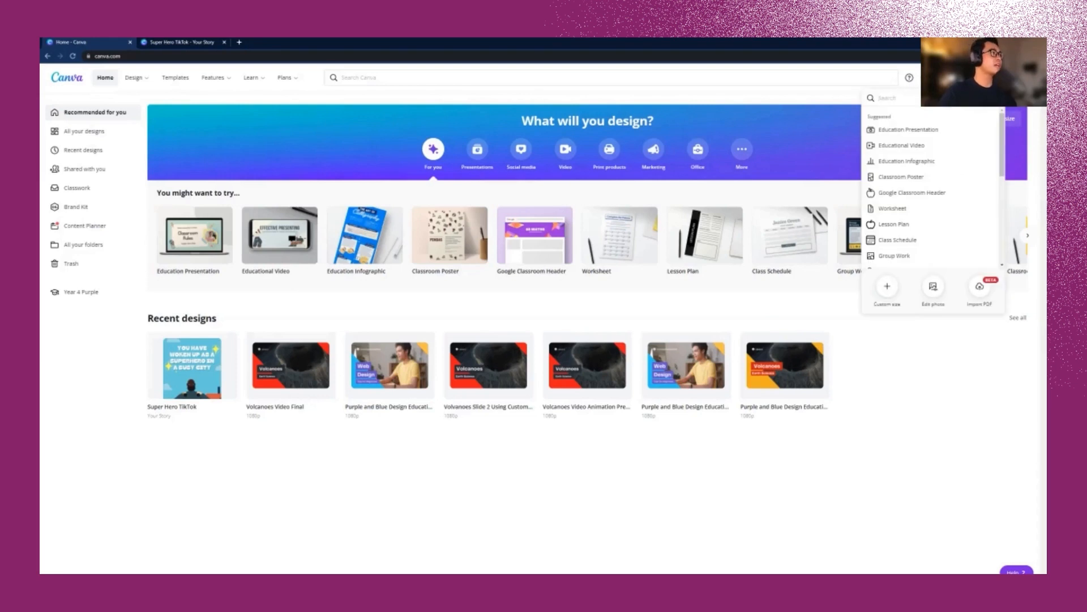
type("tok")
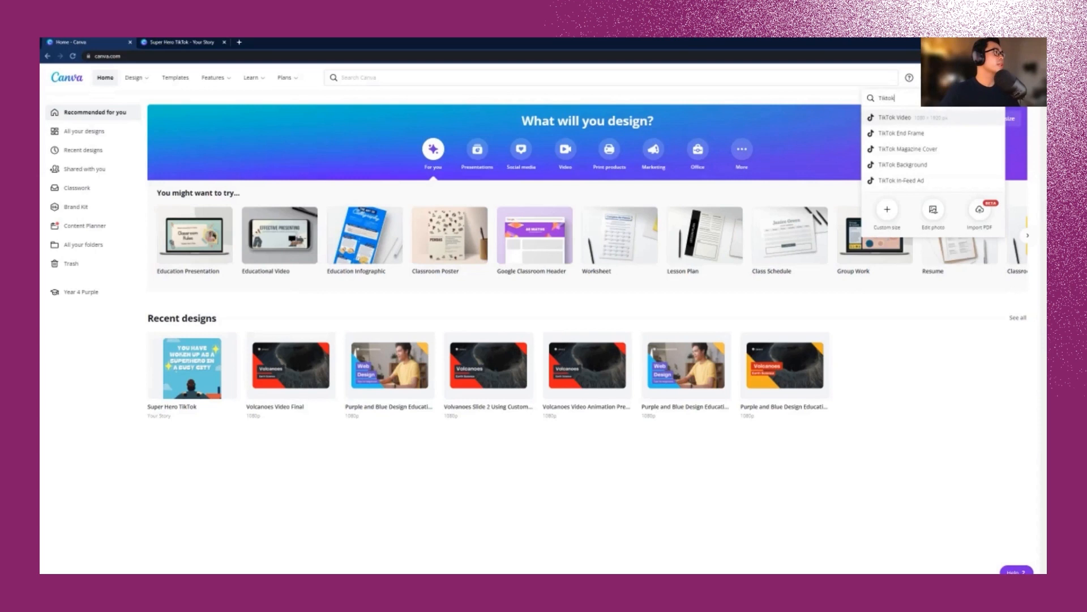
left_click(895, 117)
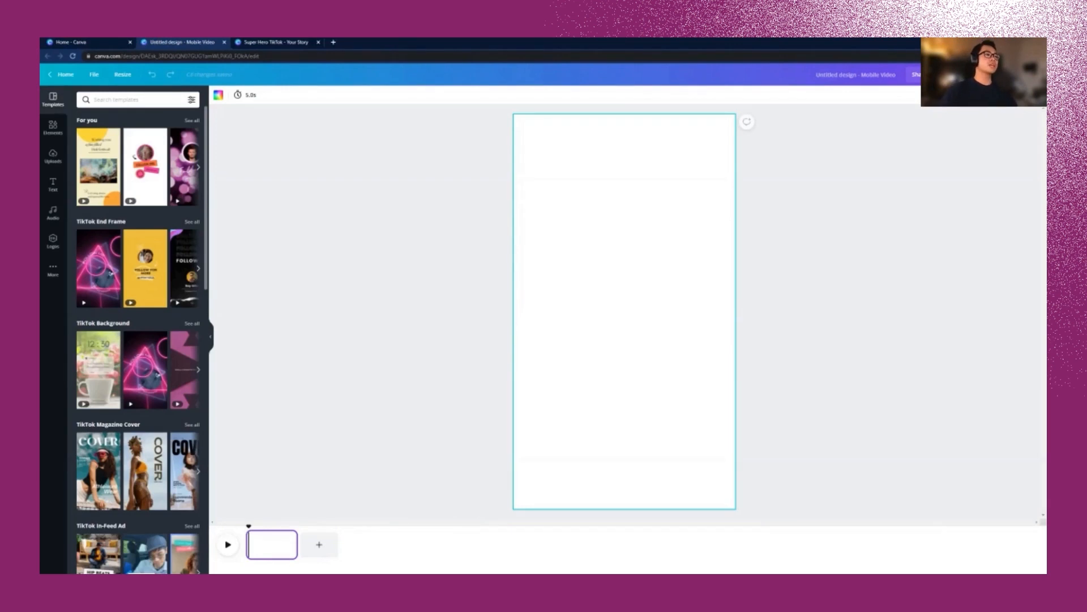
Step: Add three more pages and put a subheading on page 1
left_click(319, 544)
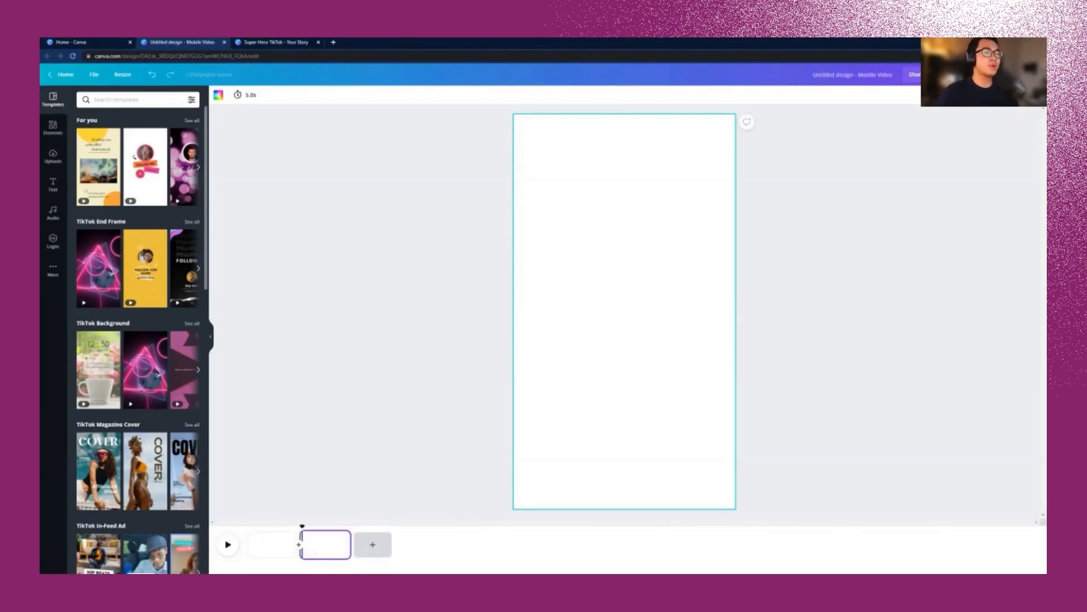
left_click(372, 544)
left_click(425, 545)
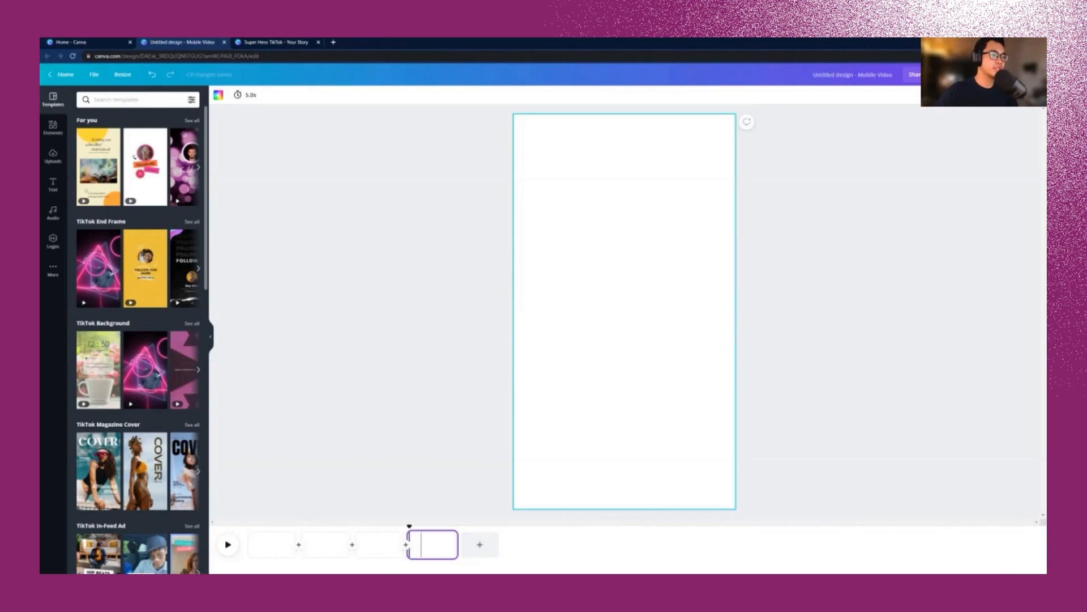
left_click(272, 544)
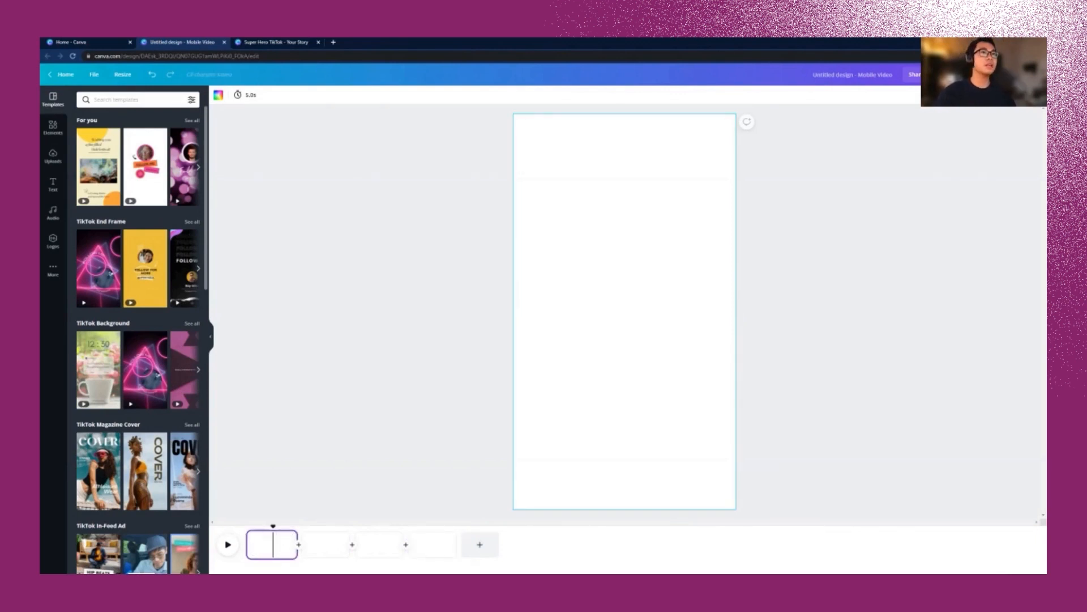
key("t")
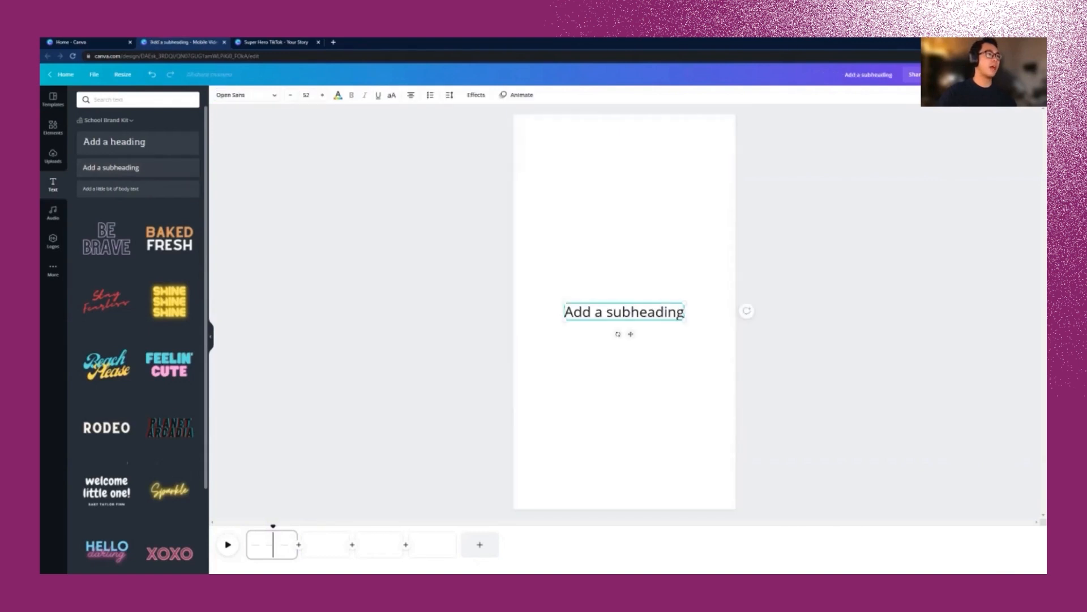
Step: Paste the superhero caption into the subheading and narrow its text box
type("You have woken up as a superhero in a busy city")
left_click_drag(736, 331, 691, 331)
key("BackSpace")
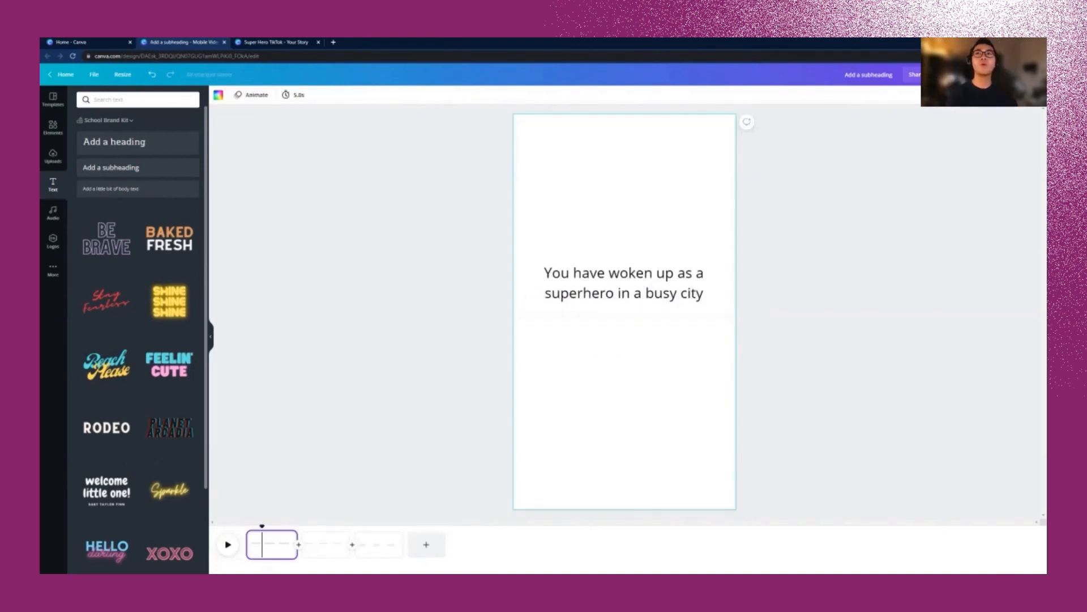
Step: Search Elements for 'Super heroes'
left_click(641, 329)
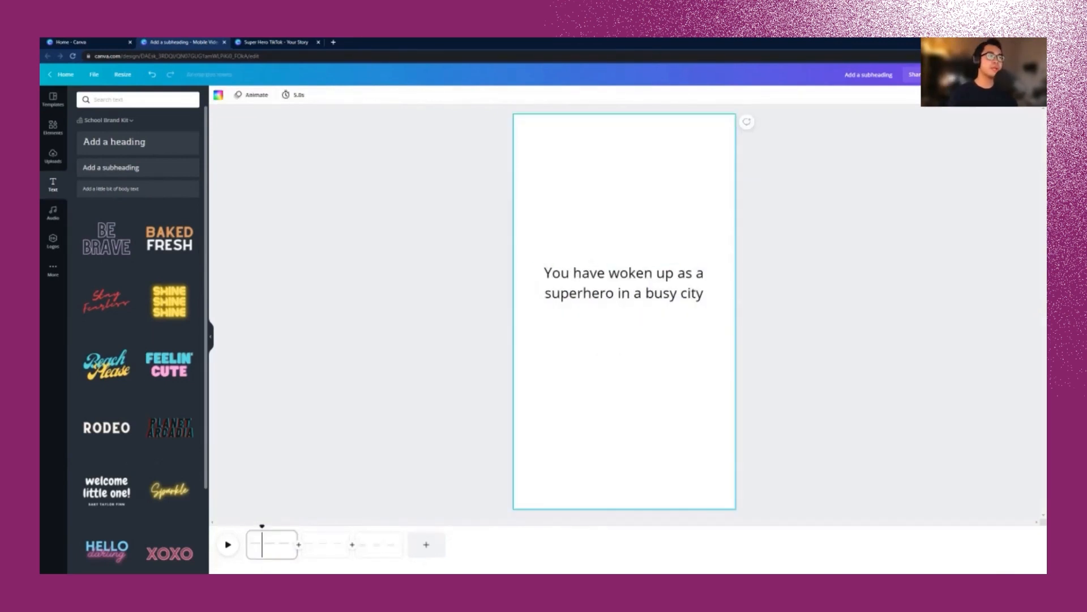
left_click(53, 127)
type("Super heroes")
key("Return")
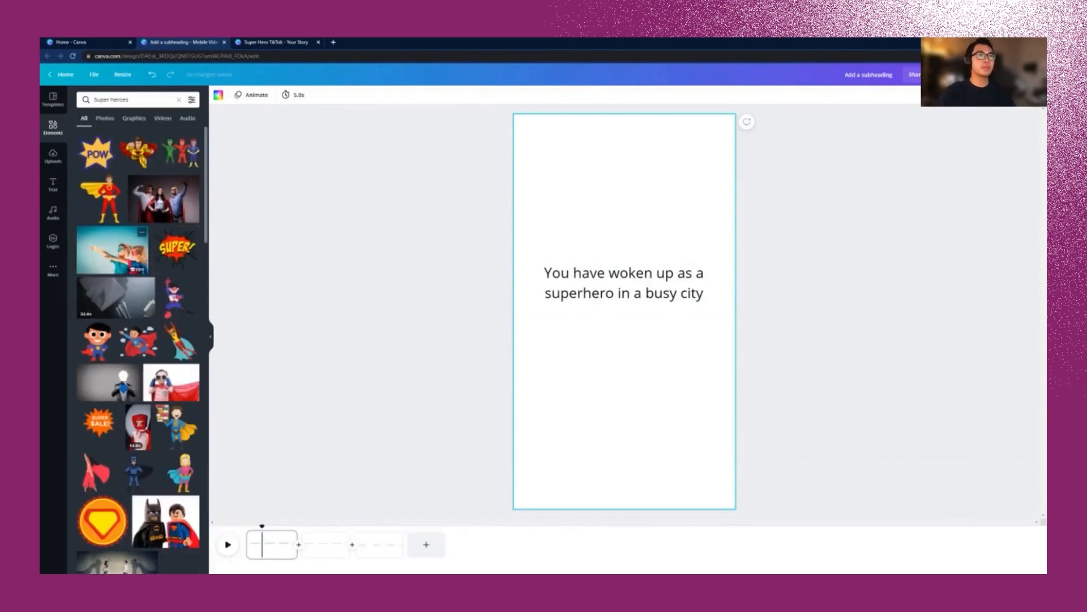
Step: Add the caped superhero graphic and move the caption slightly lower
scroll(163, 164, "down", 1)
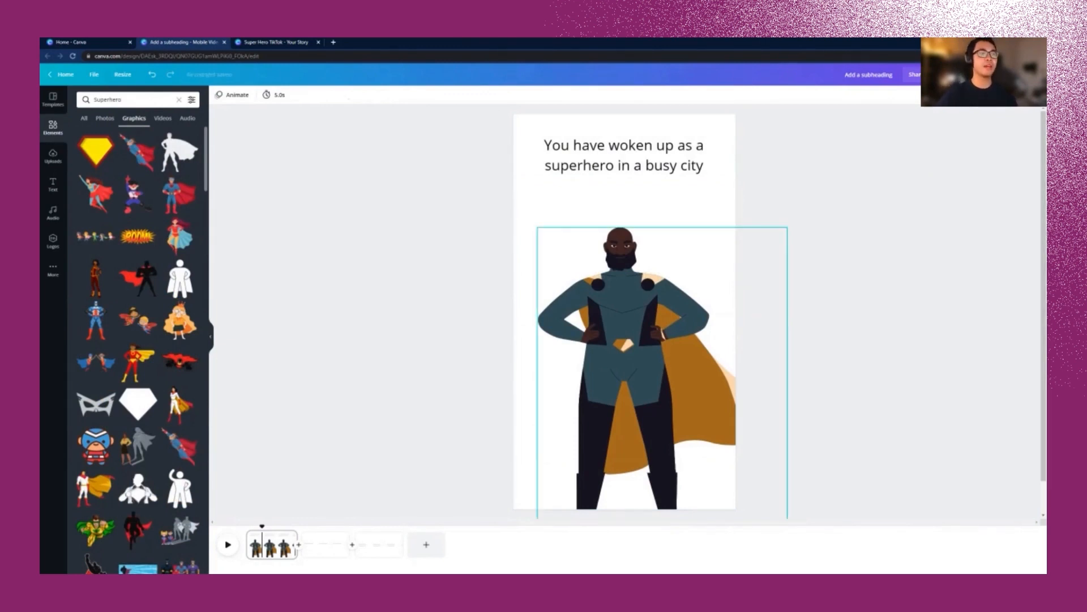
left_click(784, 390)
left_click_drag(624, 155, 624, 171)
Step: Set the page background to light blue from the custom colour picker
left_click(680, 218)
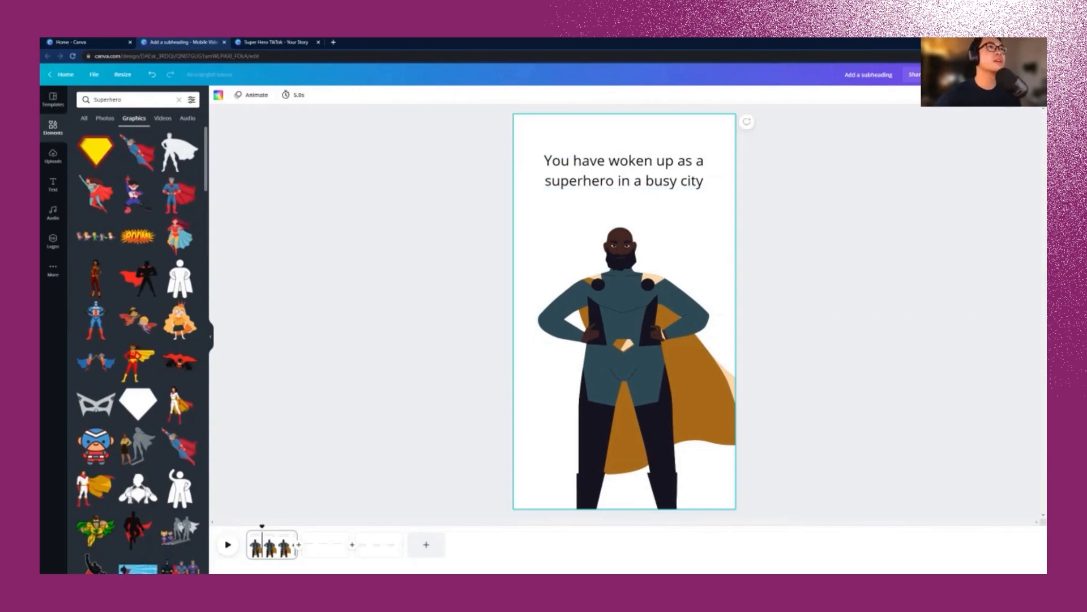
left_click(218, 95)
left_click(85, 136)
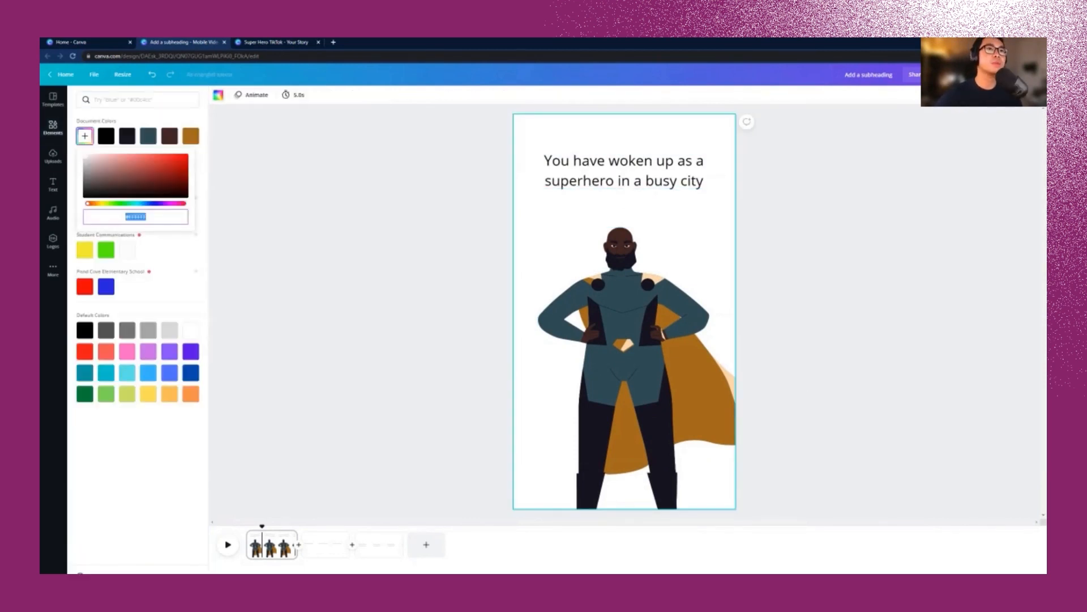
left_click(131, 204)
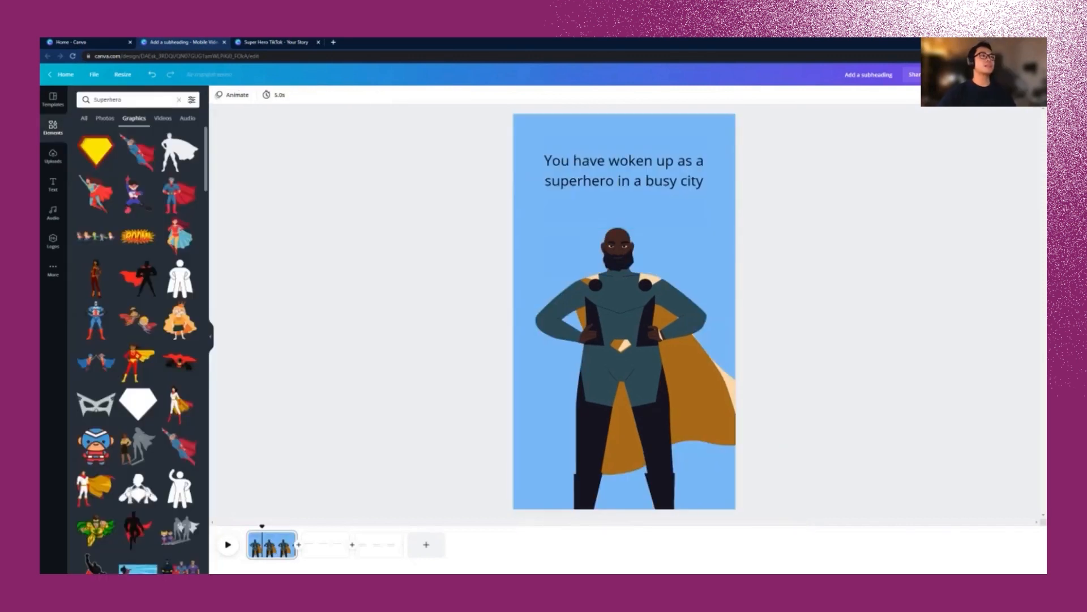
left_click(623, 171)
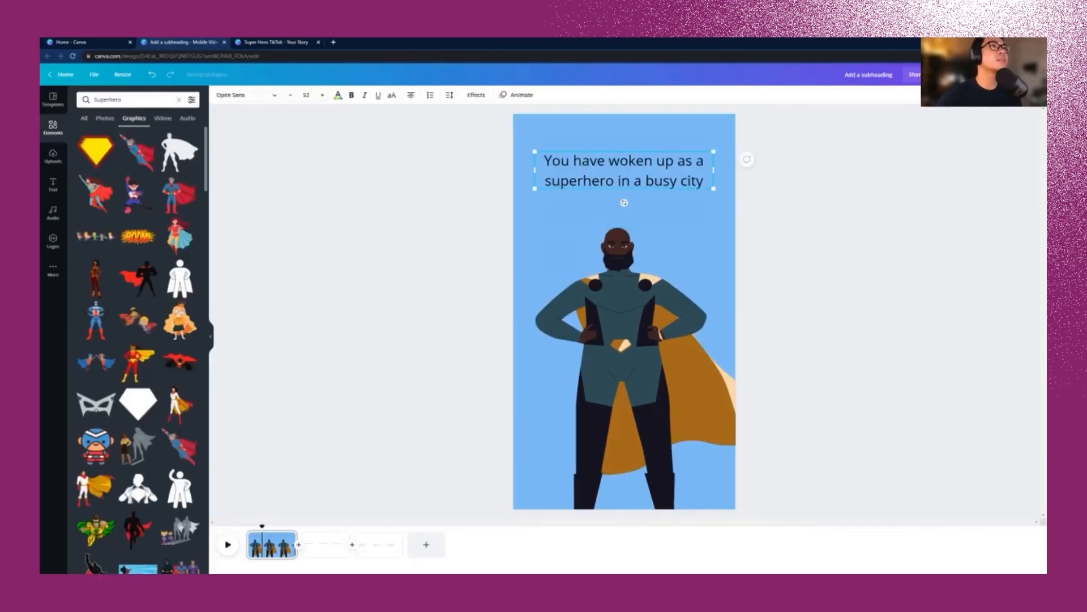
Step: Set the caption to Alfa Slab One, enlarge it, and tighten line spacing to 1.25
left_click(247, 96)
left_click_drag(205, 165, 205, 319)
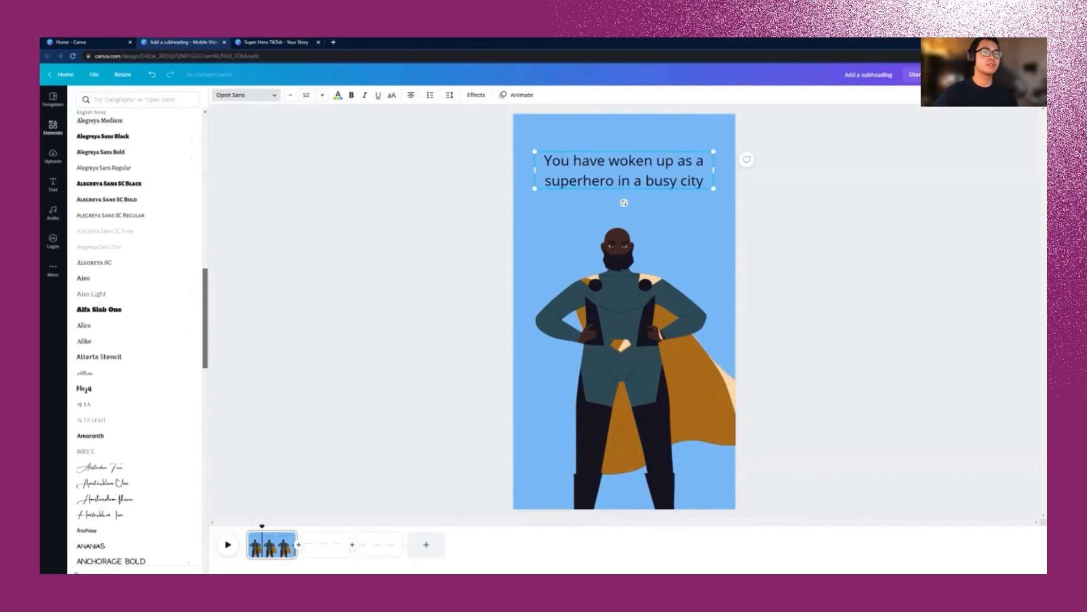
left_click(99, 310)
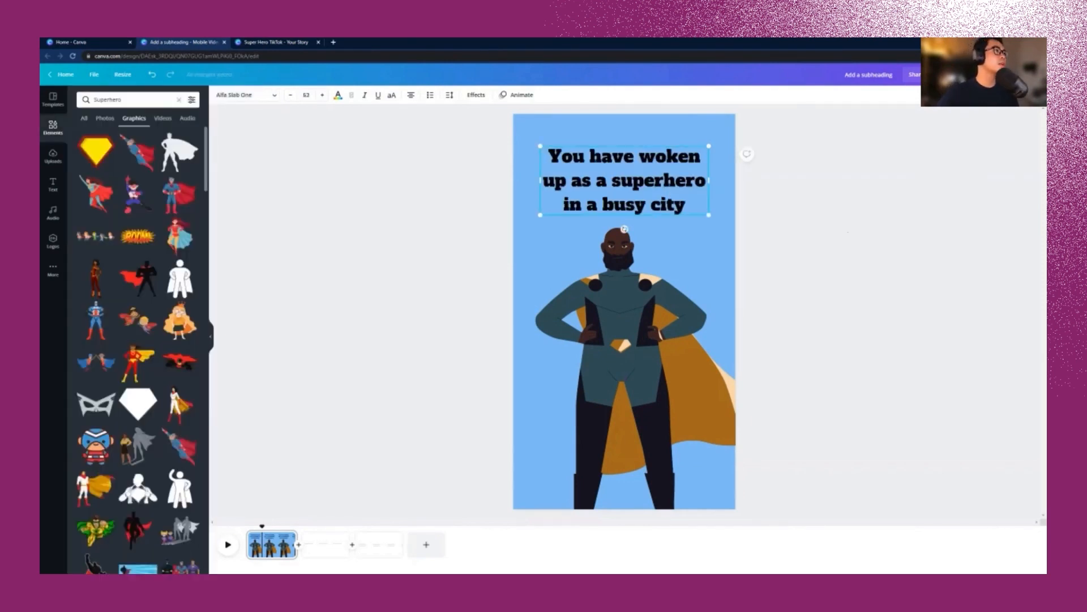
left_click(793, 204)
left_click(625, 181)
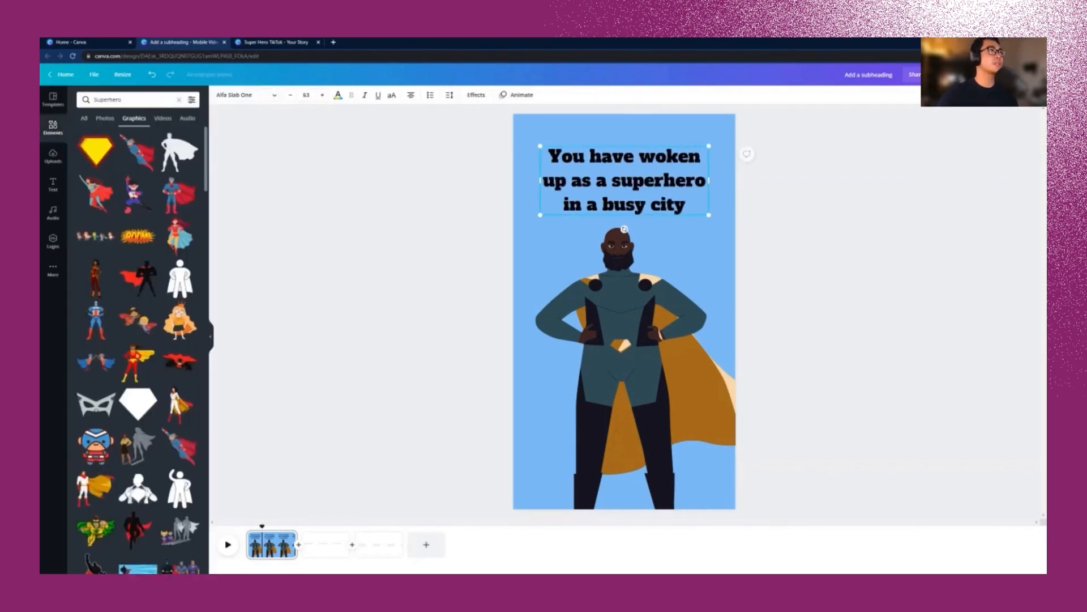
left_click(449, 95)
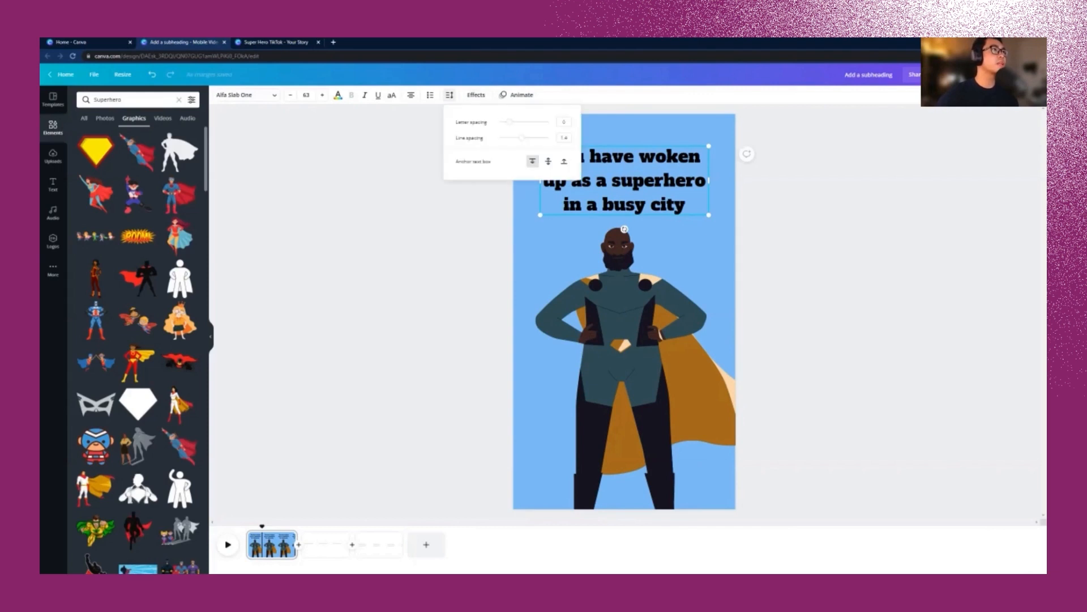
left_click_drag(522, 137, 517, 138)
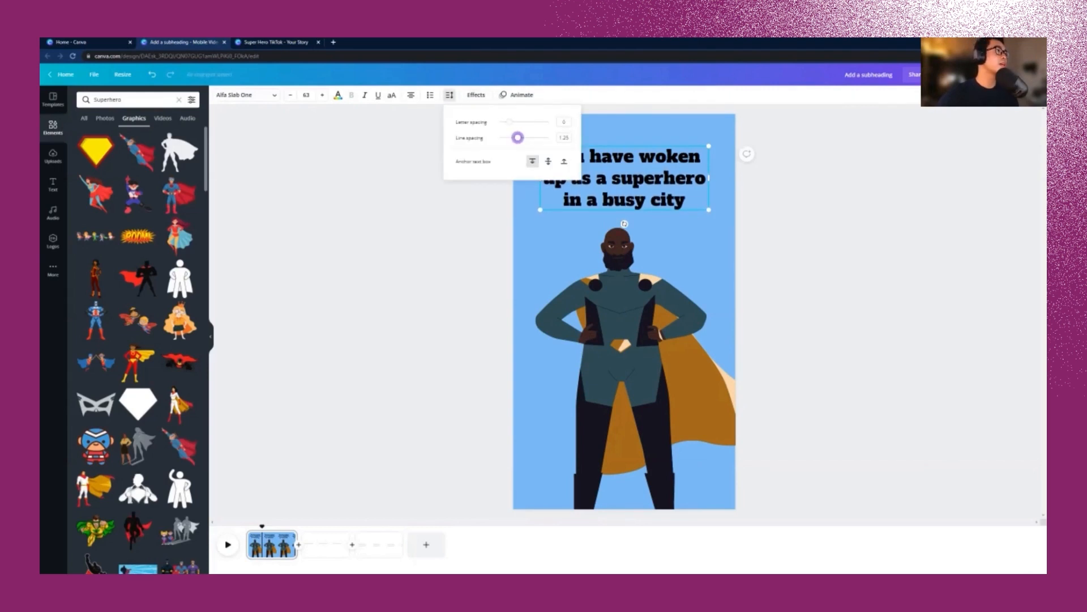
left_click(624, 179)
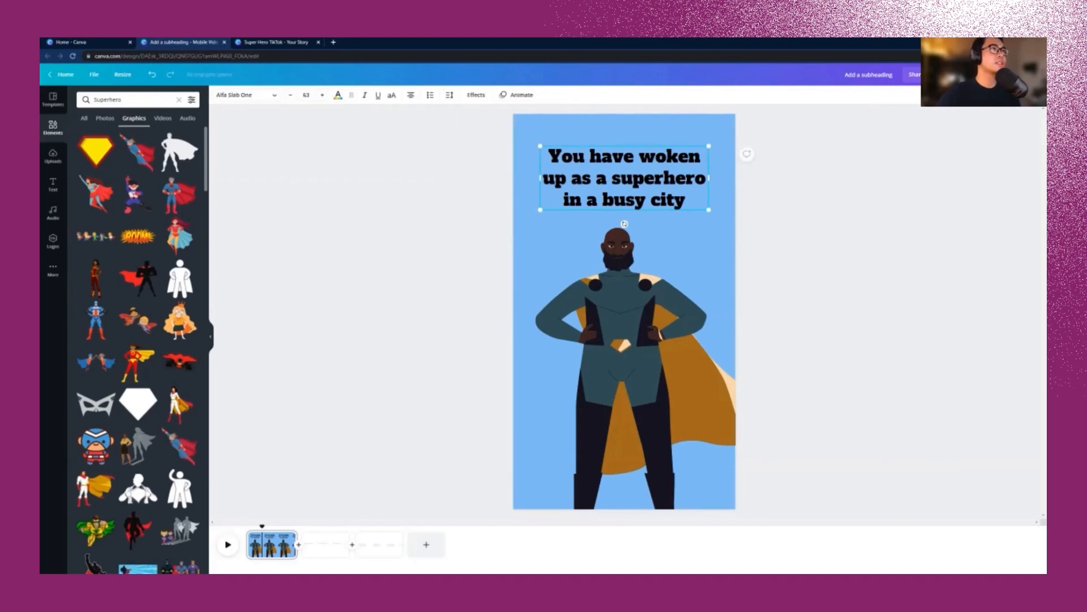
Step: Make the caption uppercase and white, move it up, and widen its box
left_click(391, 94)
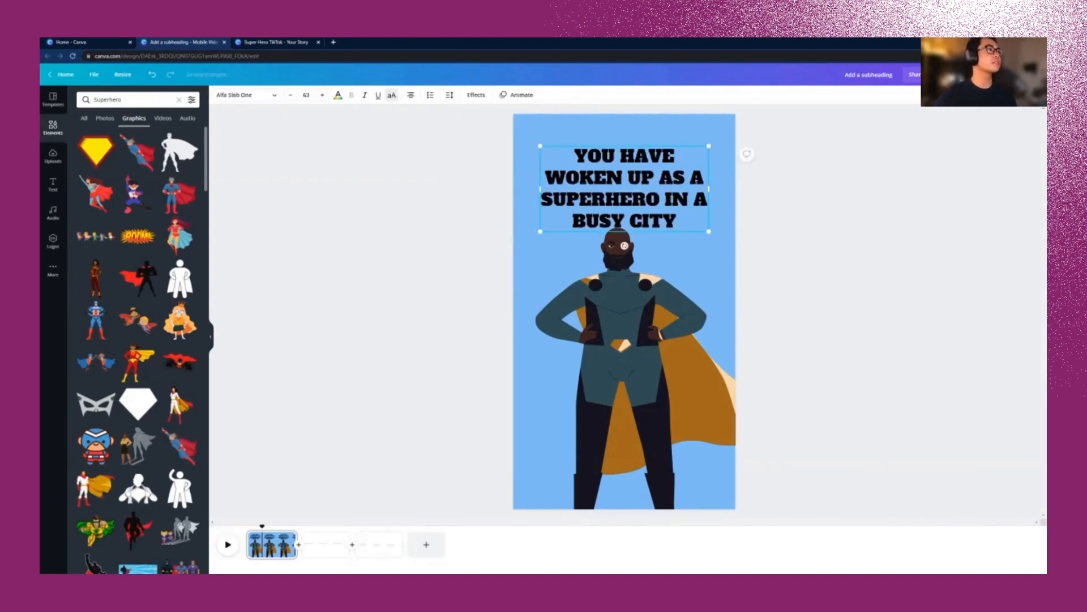
left_click_drag(625, 246, 625, 236)
left_click(391, 95)
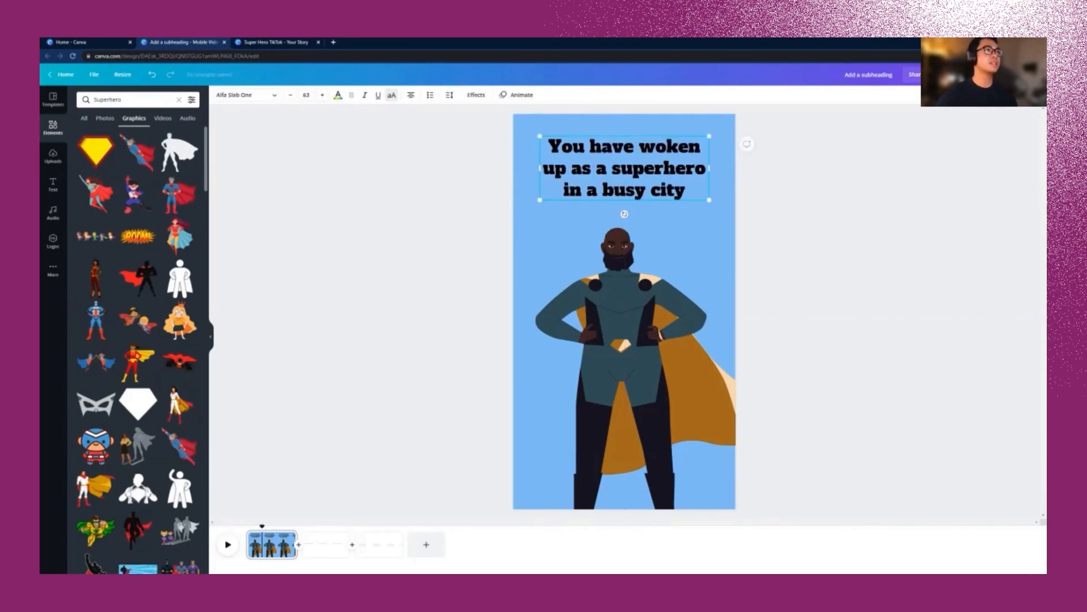
left_click(391, 94)
left_click(391, 94)
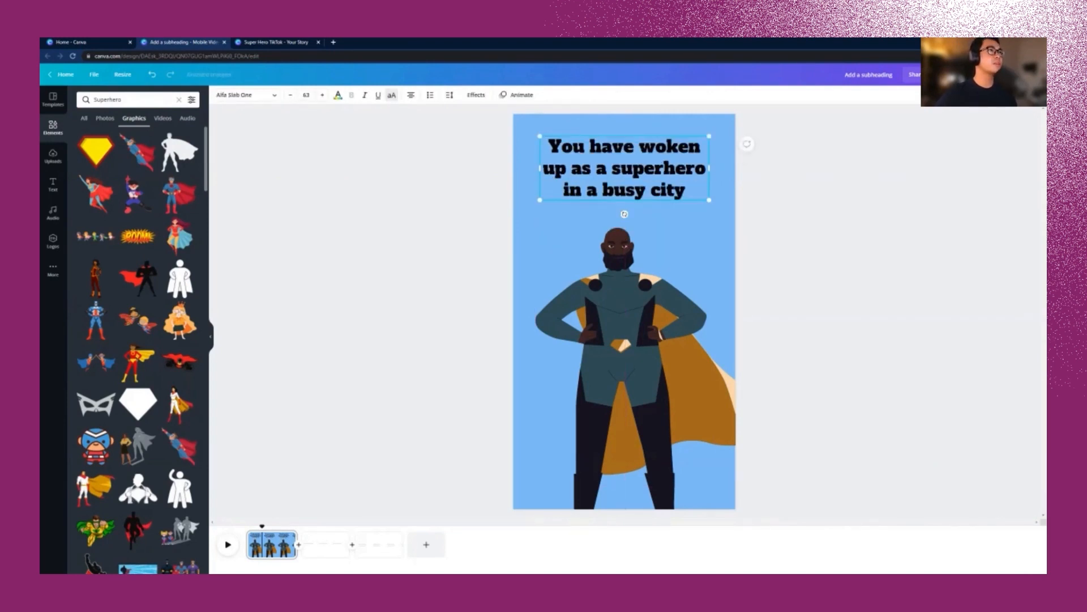
left_click(391, 94)
left_click_drag(709, 179, 715, 180)
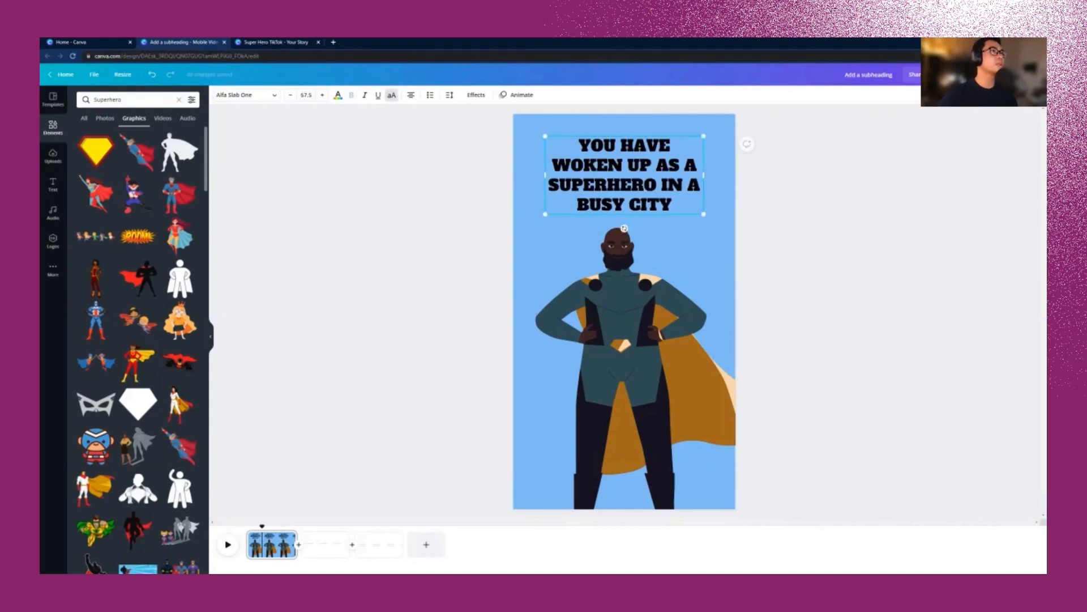
left_click(339, 94)
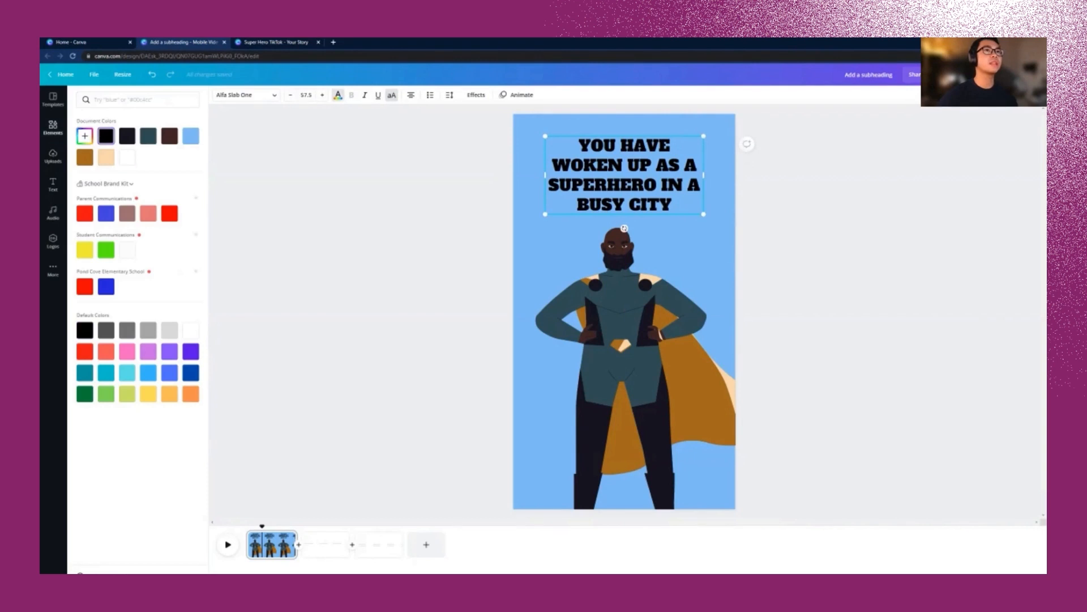
left_click(127, 157)
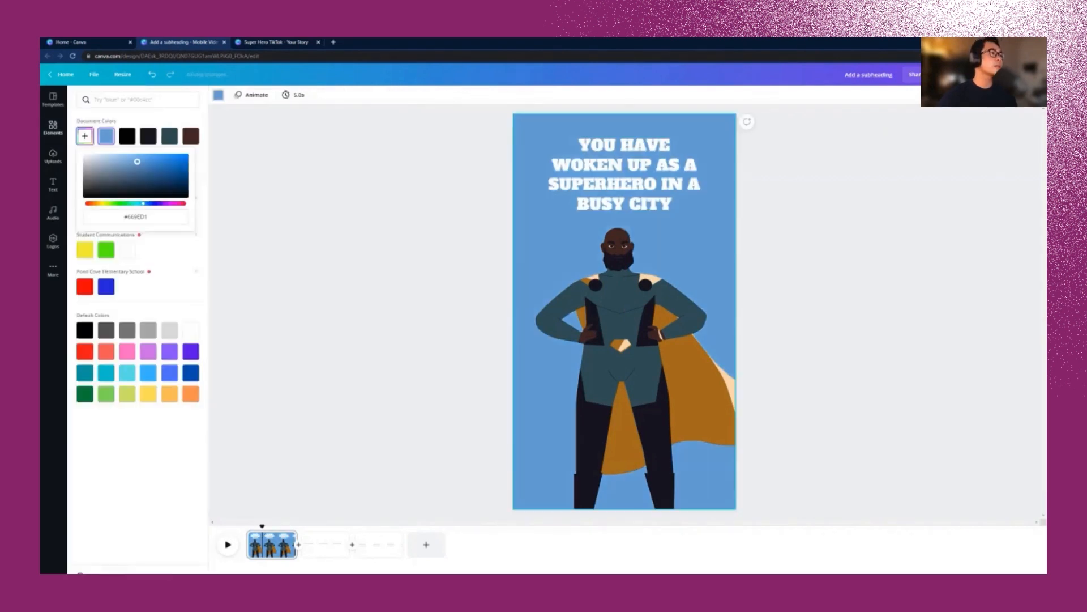
left_click(52, 127)
left_click(624, 174)
left_click(179, 100)
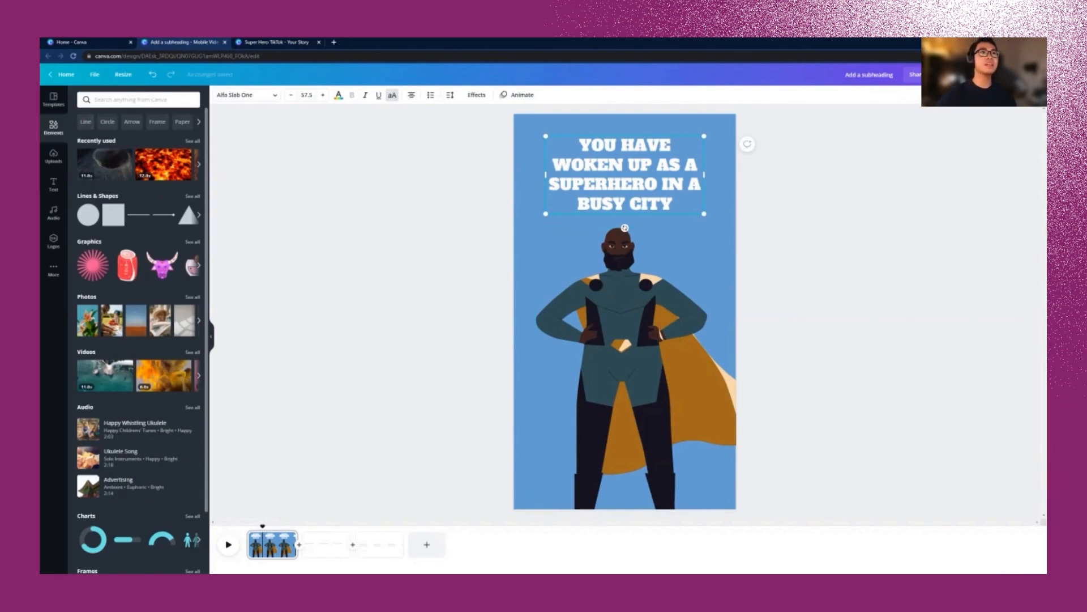
Step: Search Elements for 'Buildings' and add the city buildings graphic
left_click(122, 99)
type("Buildings")
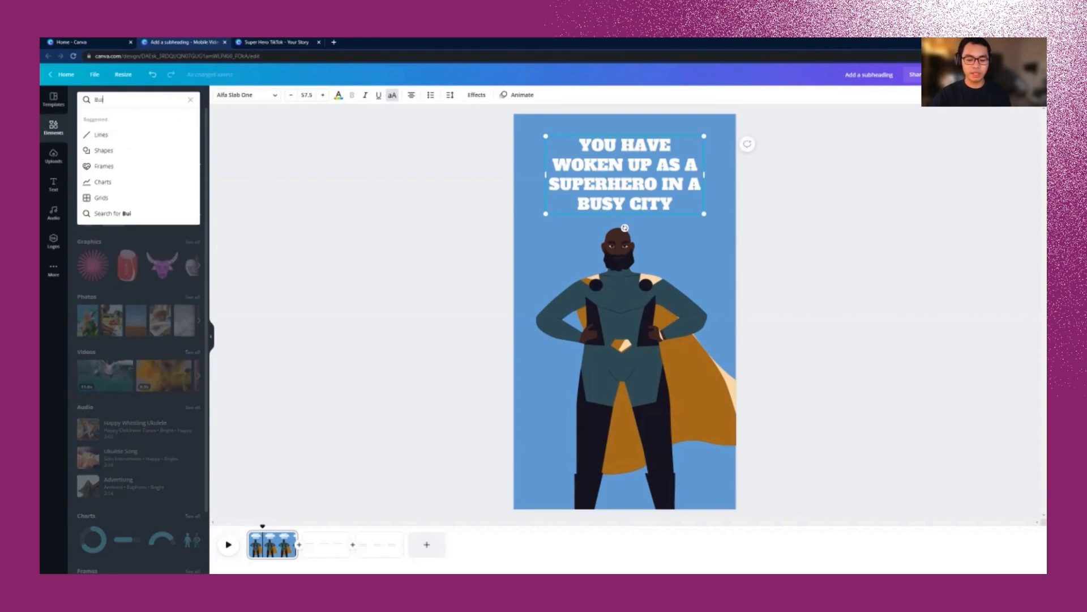
key("Return")
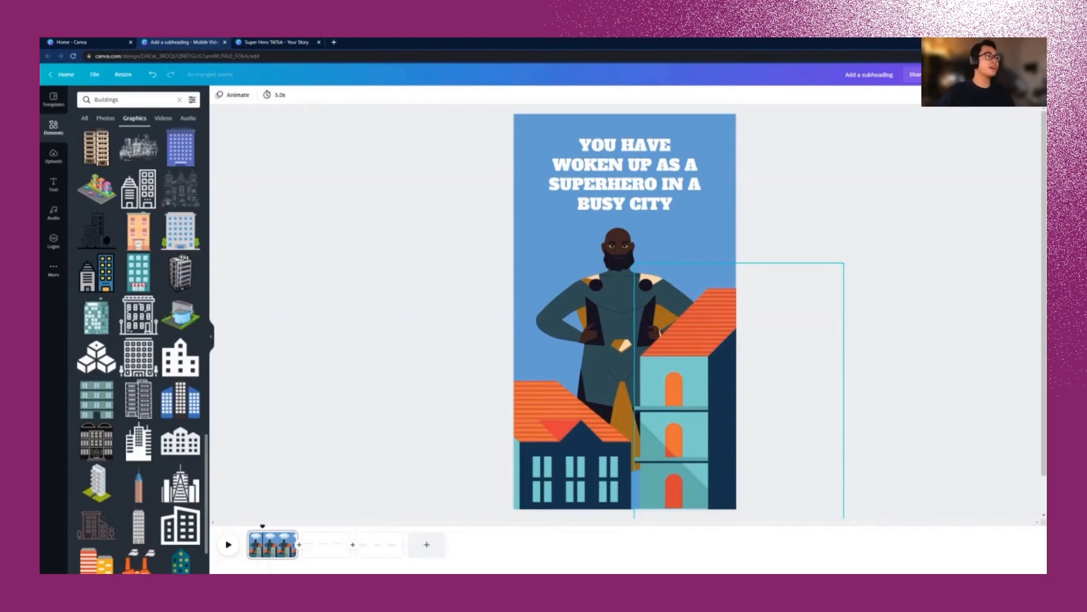
left_click(852, 408)
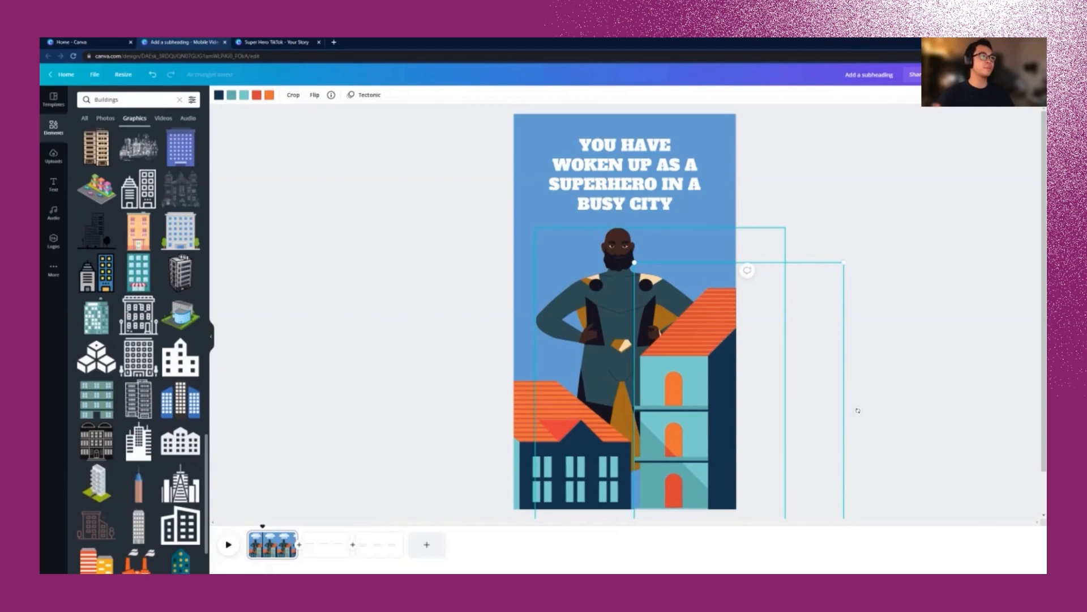
Step: Nudge the superhero down and bring it forward in front of the buildings
left_click_drag(625, 317, 658, 341)
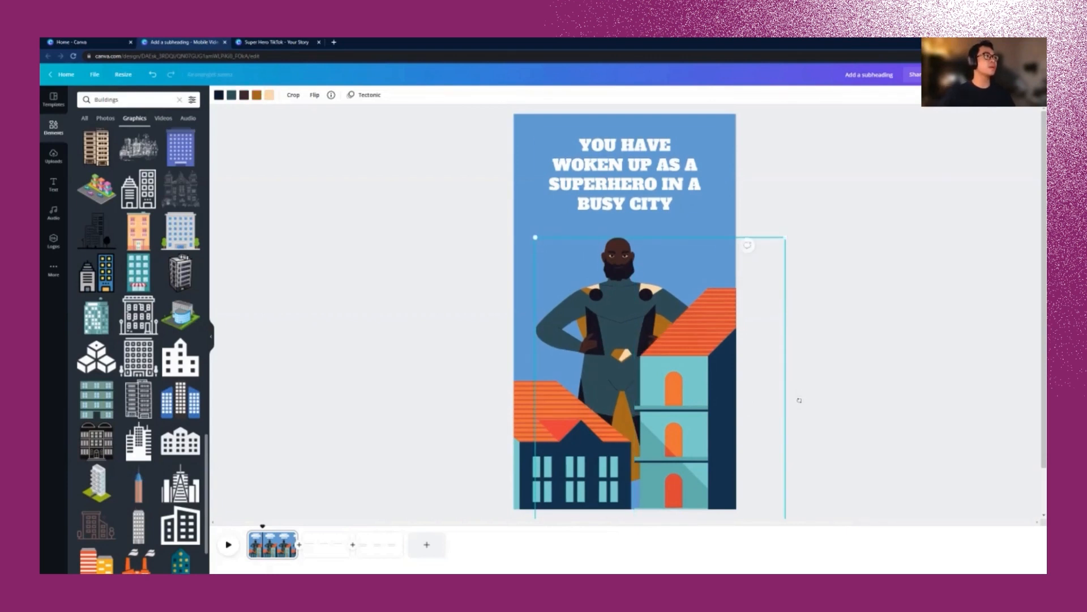
left_click(938, 95)
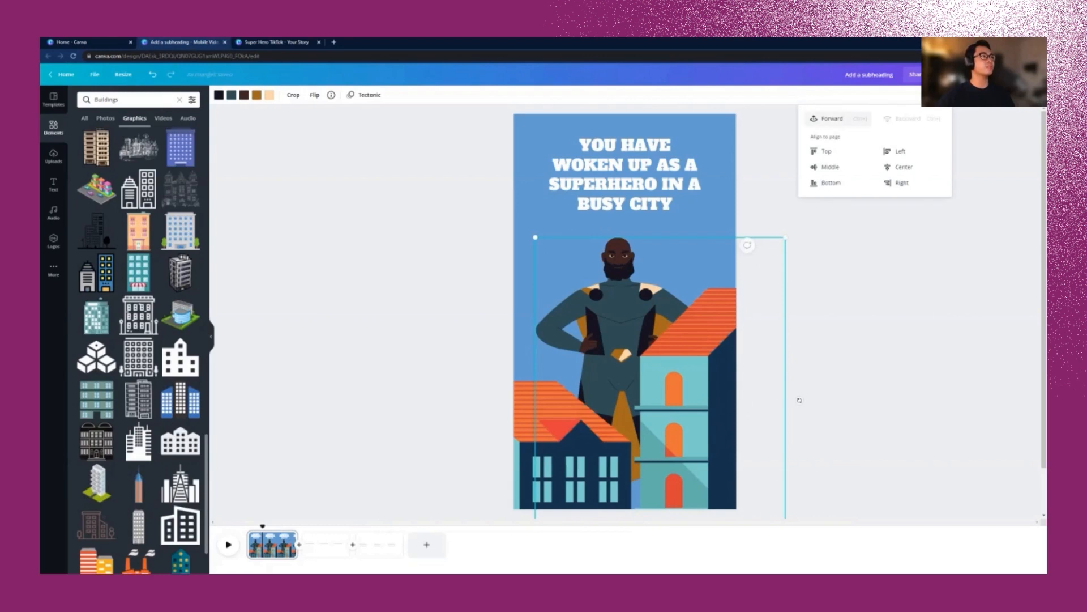
left_click(831, 118)
left_click(832, 119)
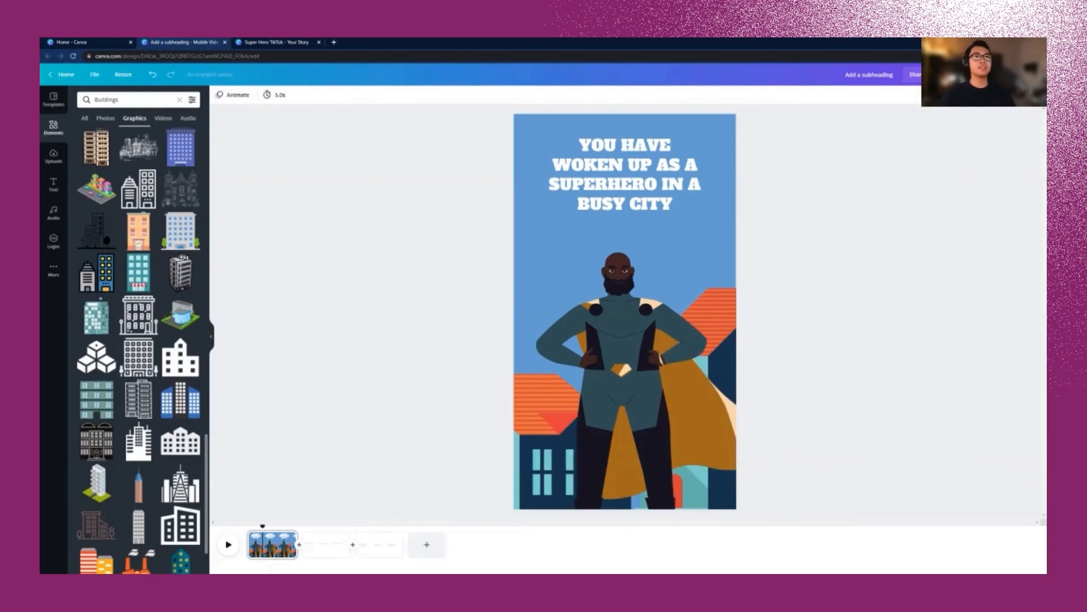
left_click(180, 99)
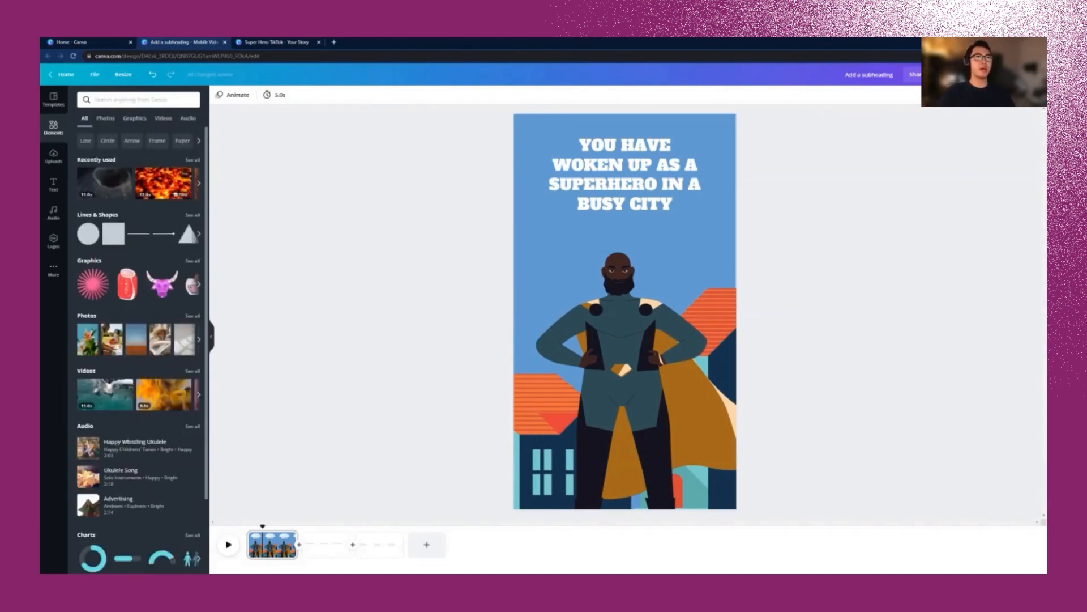
Step: Search 'Shine' and add yellow sparkles to page 1
left_click(138, 100)
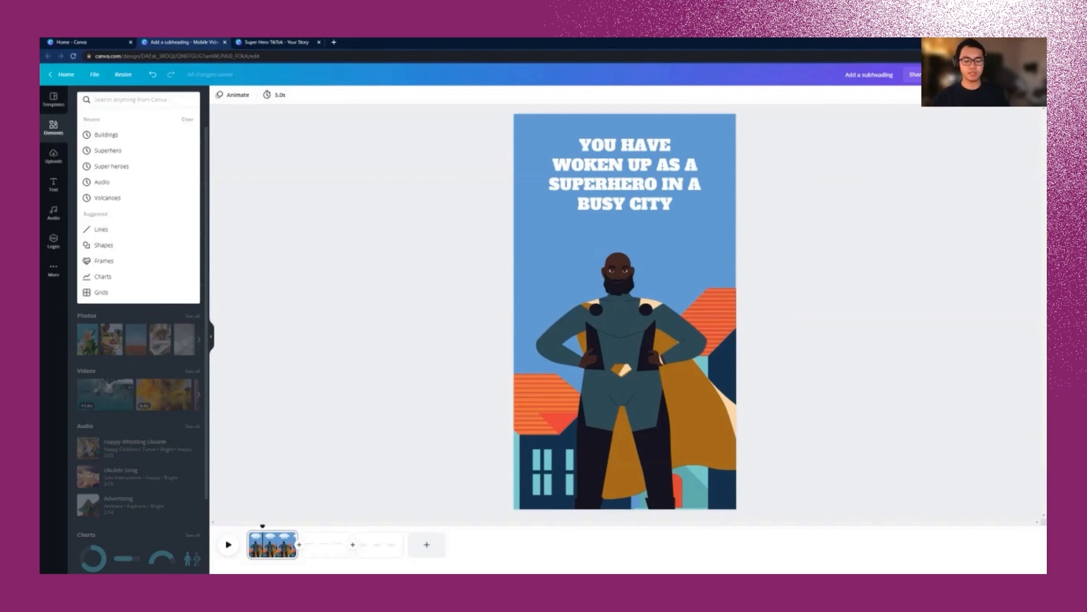
type("Shine")
key("Return")
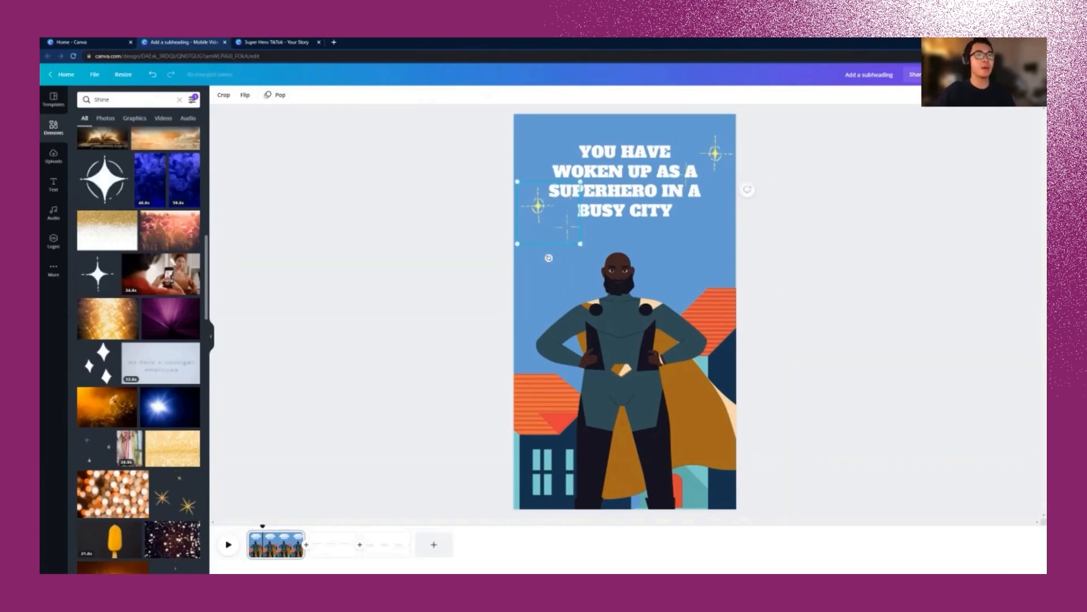
key("Escape")
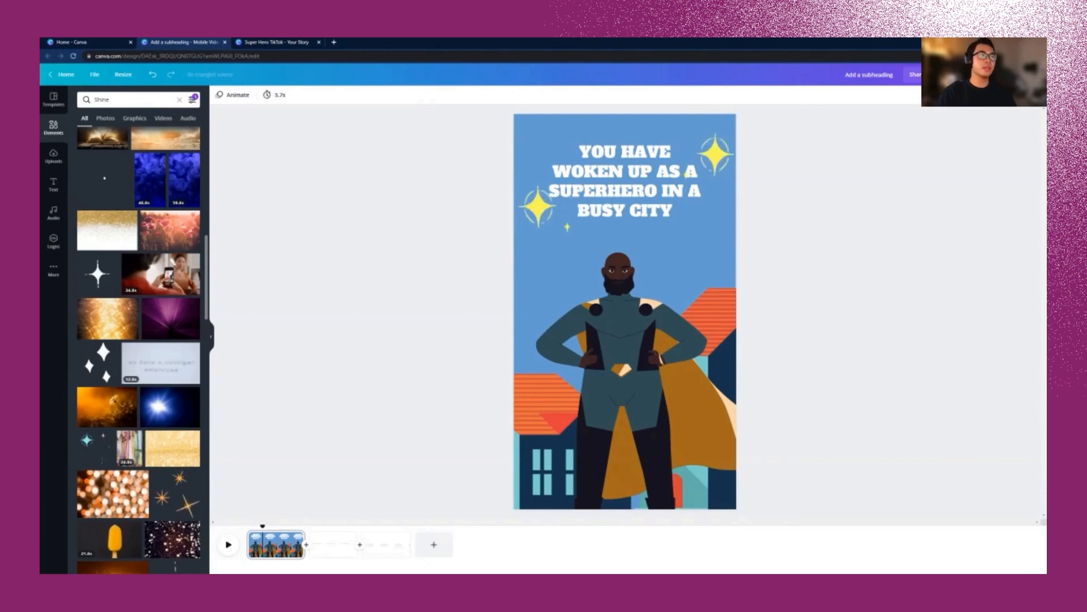
Step: Add a cloud from the 'clouds' search, make its outline white, and duplicate it twice
double_click(102, 100)
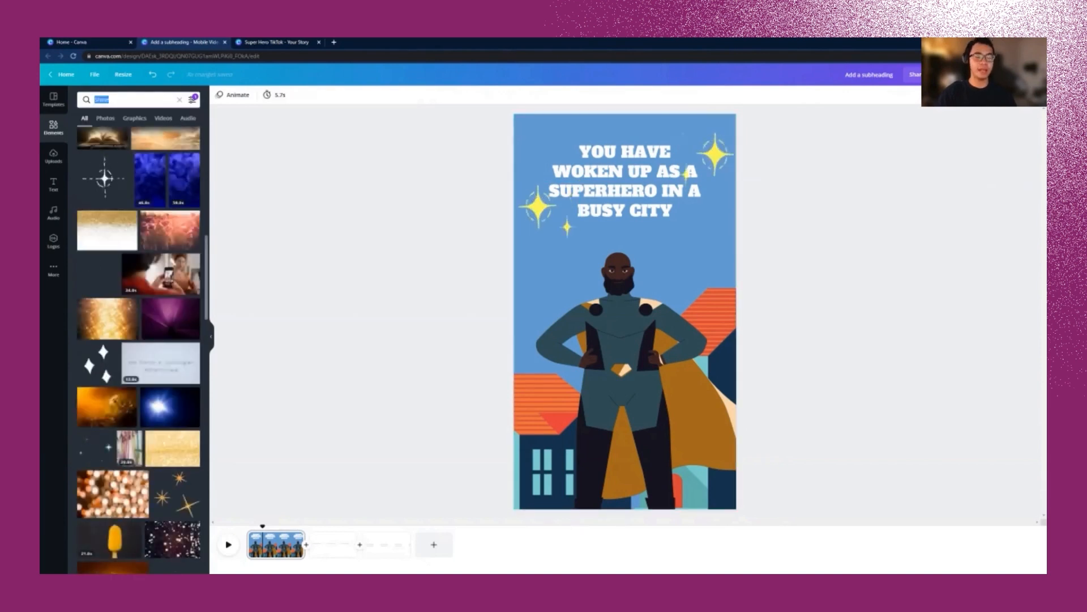
type("clouds")
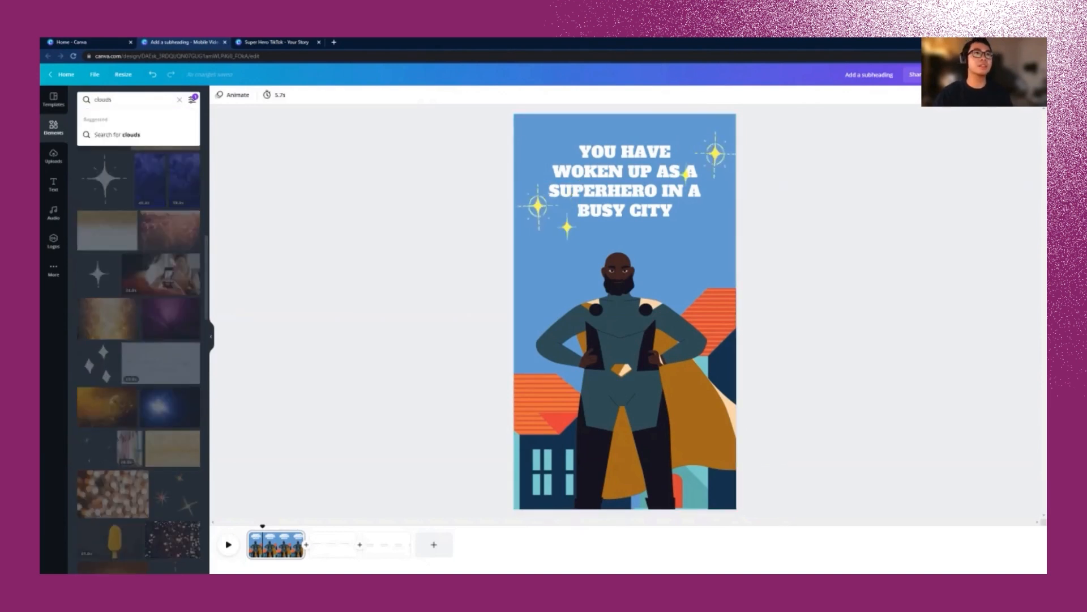
key("Return")
scroll(139, 340, "down", 5)
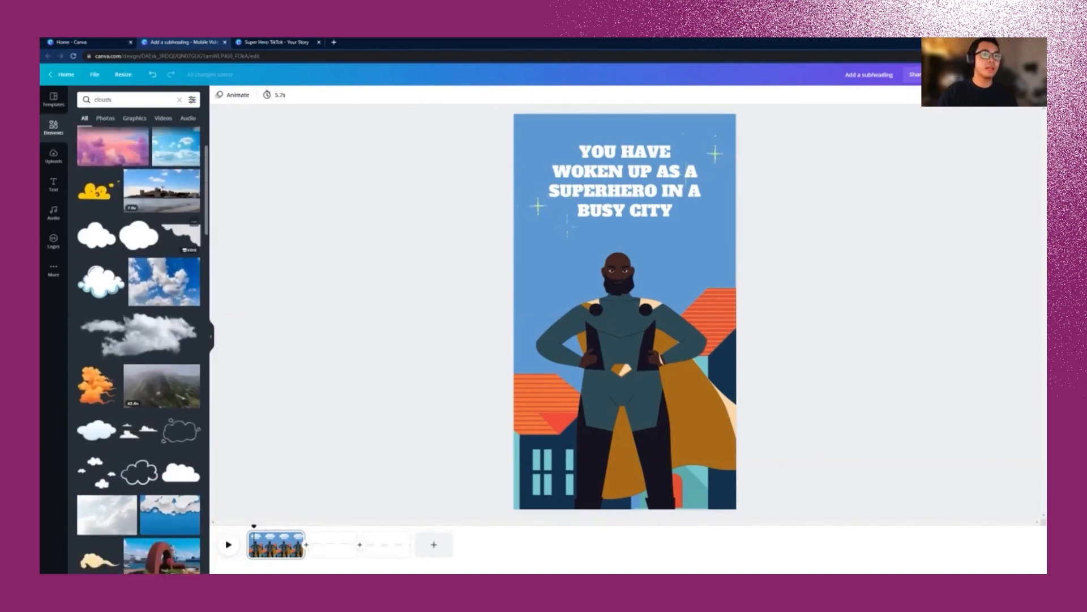
left_click(181, 414)
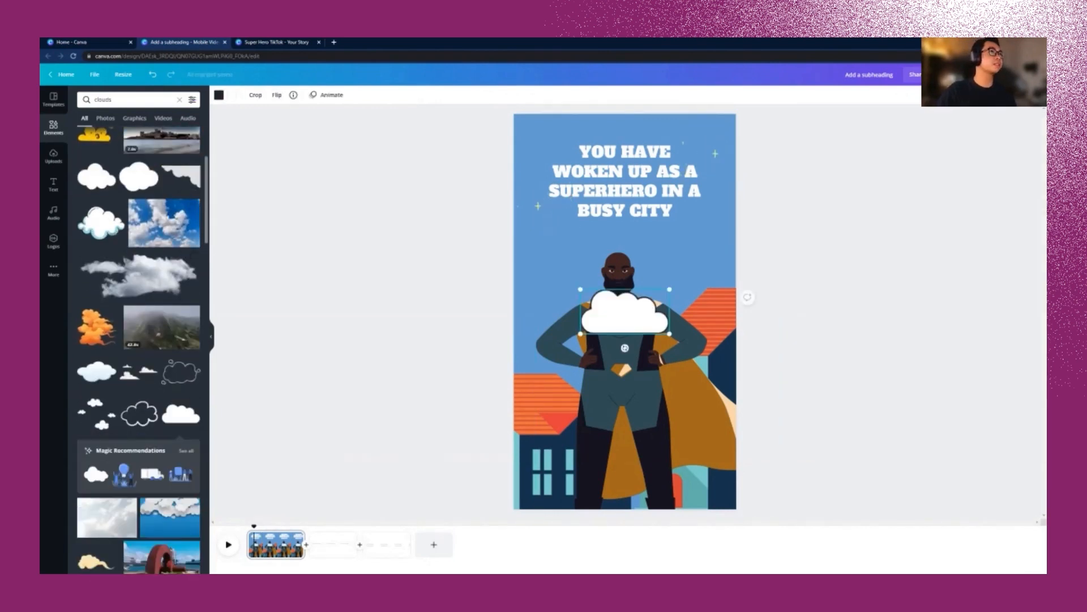
left_click_drag(624, 348, 539, 275)
left_click(219, 95)
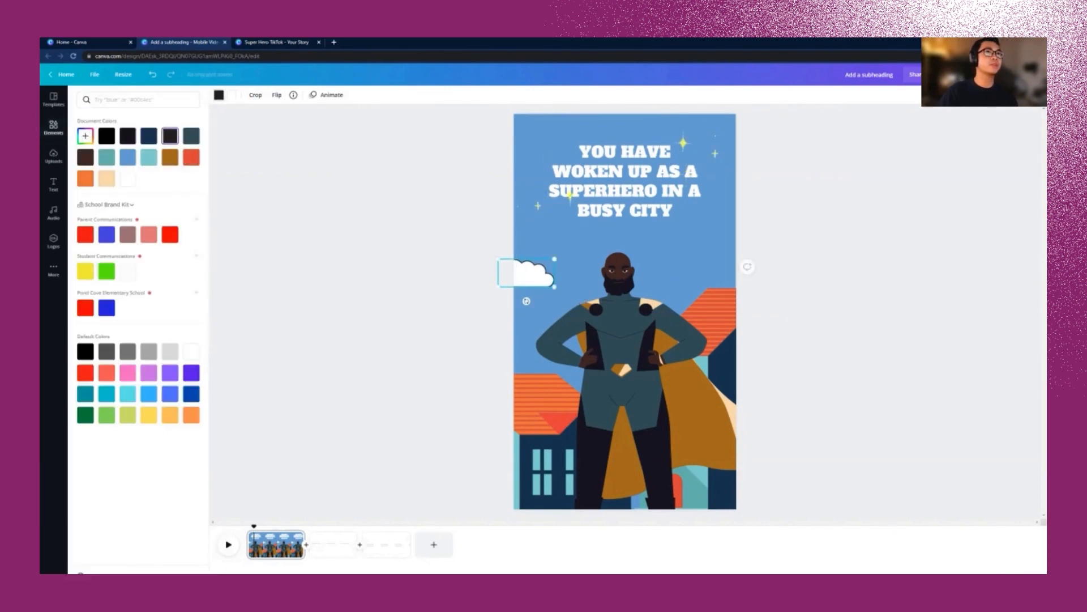
left_click(127, 179)
key("ctrl+d")
mouse_move(532, 277)
left_mouse_down()
mouse_move(704, 243)
mouse_move(728, 225)
mouse_move(528, 130)
mouse_move(533, 281)
left_mouse_up()
key("ctrl+d")
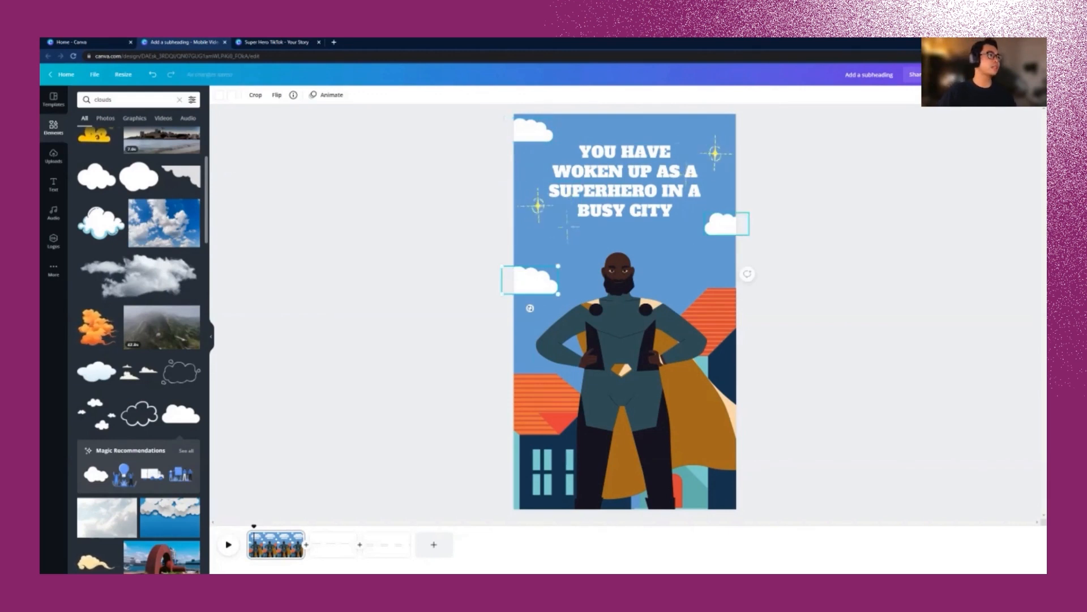
Step: Set the clouds and sparkles to 60 transparency, then go to page 2
left_click(799, 234)
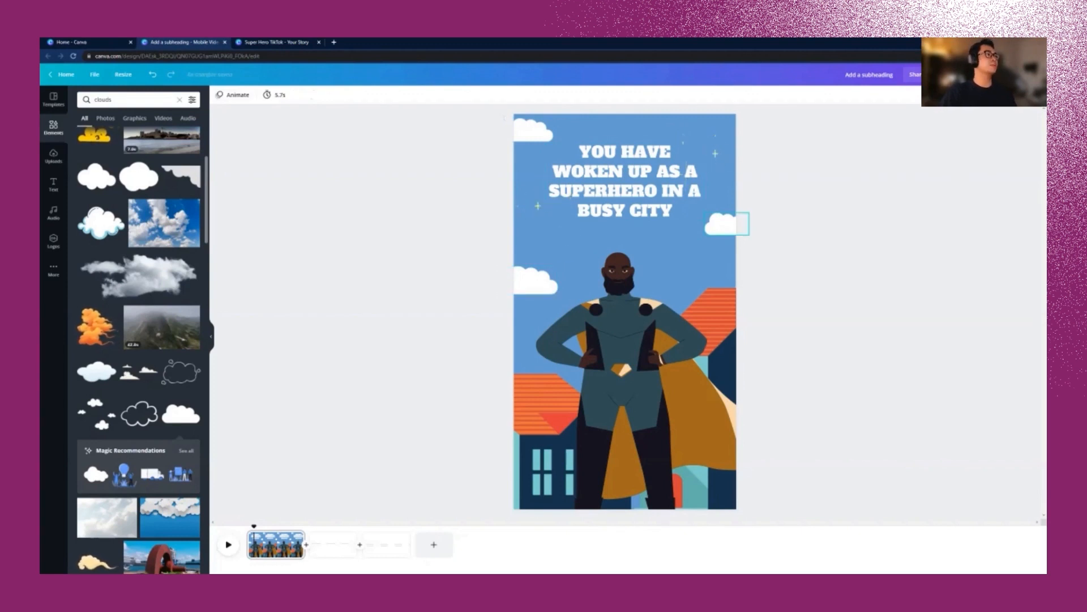
left_click_drag(505, 118, 751, 235)
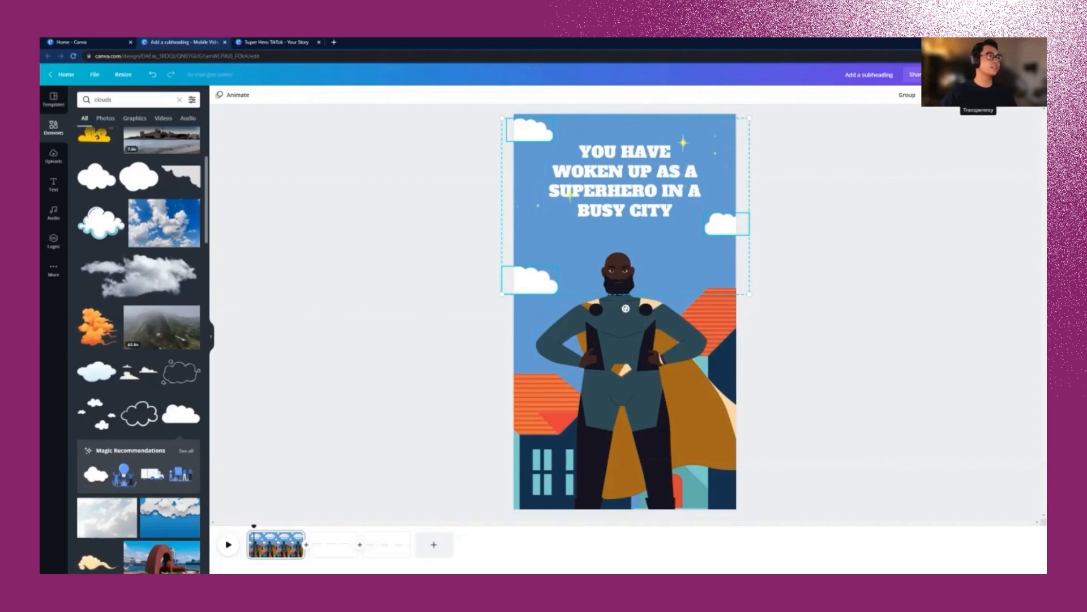
left_click(978, 94)
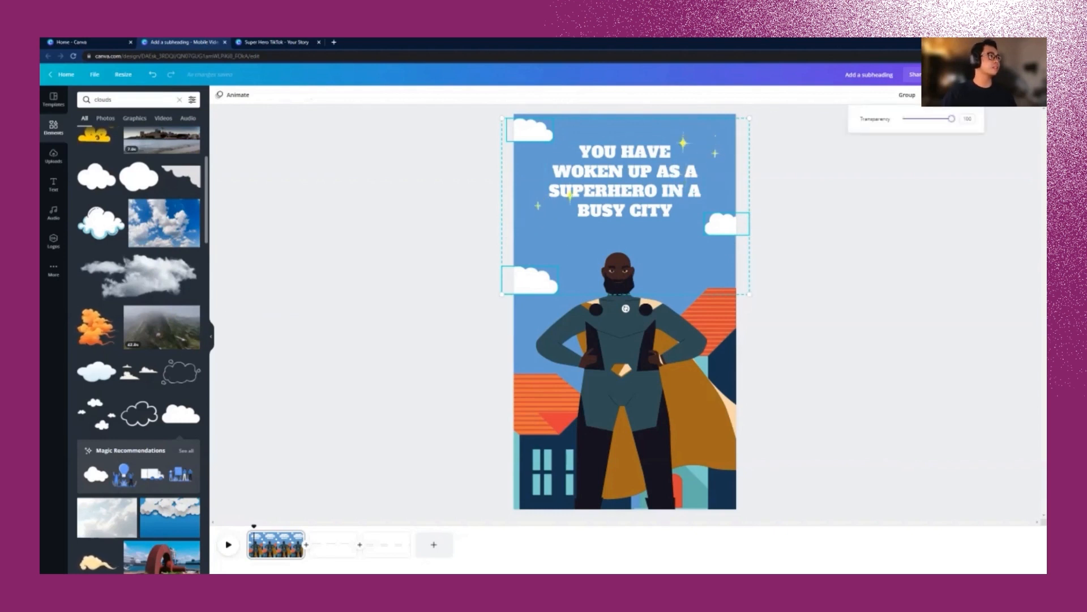
left_click_drag(951, 118, 931, 118)
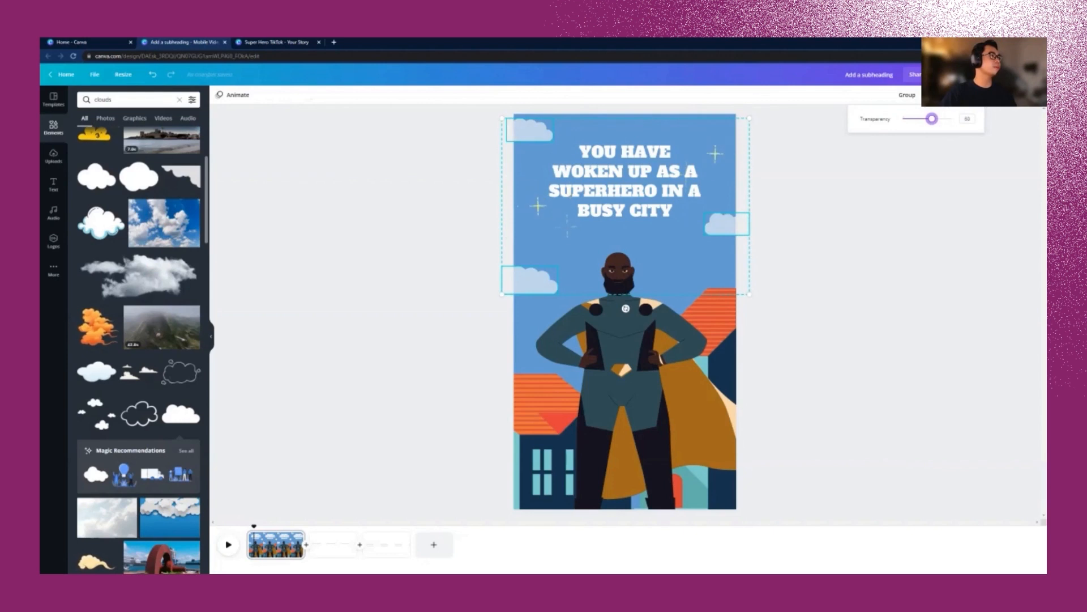
left_click(331, 543)
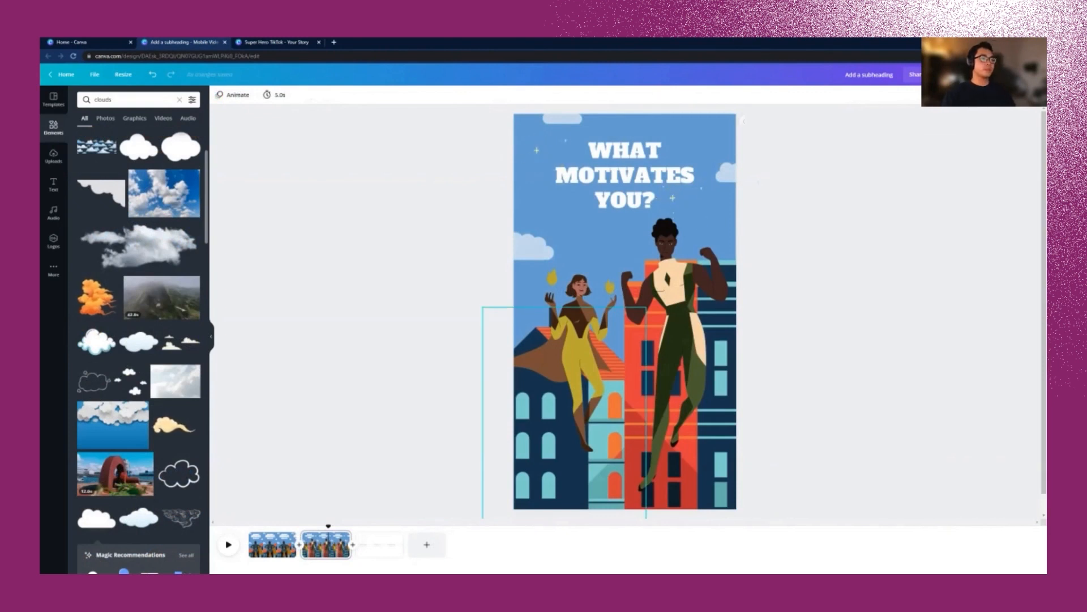
Step: Preview pages 3, 2 and 1 in the timeline, ending back on page 1
left_click(378, 545)
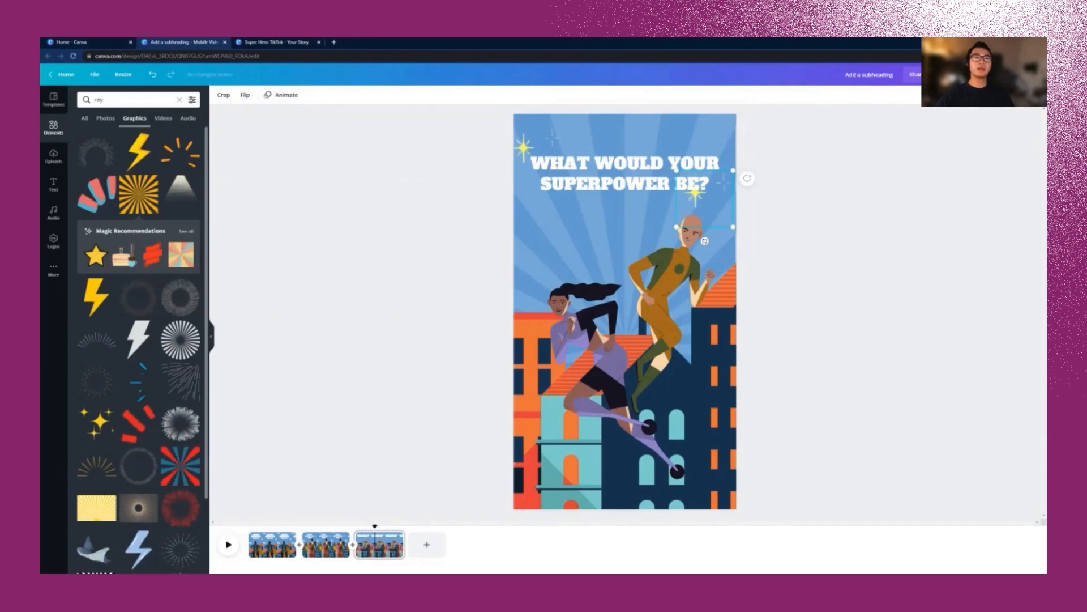
left_click(325, 545)
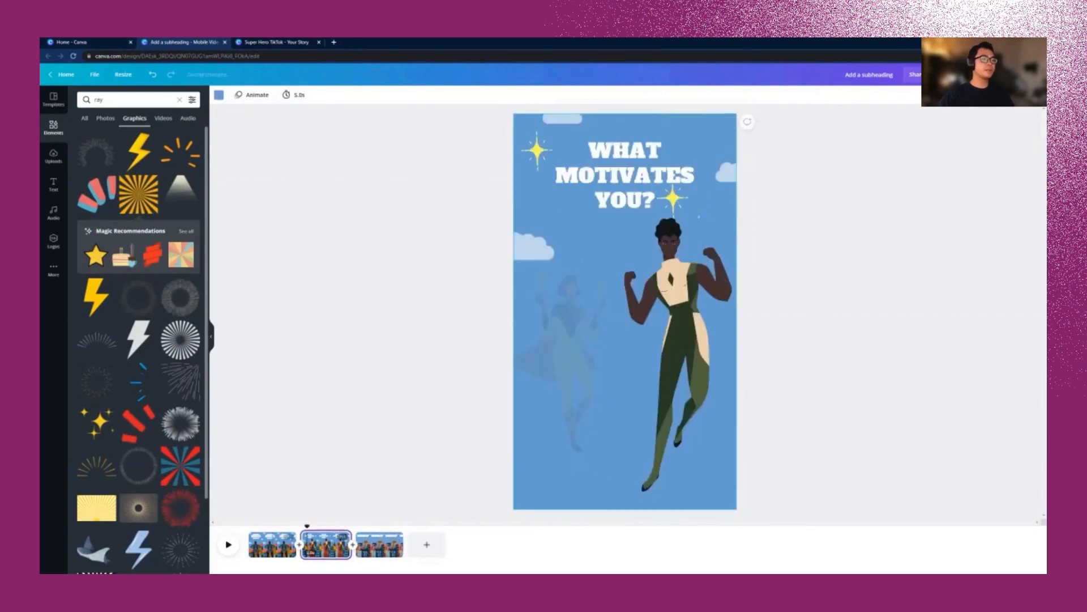
left_click(272, 545)
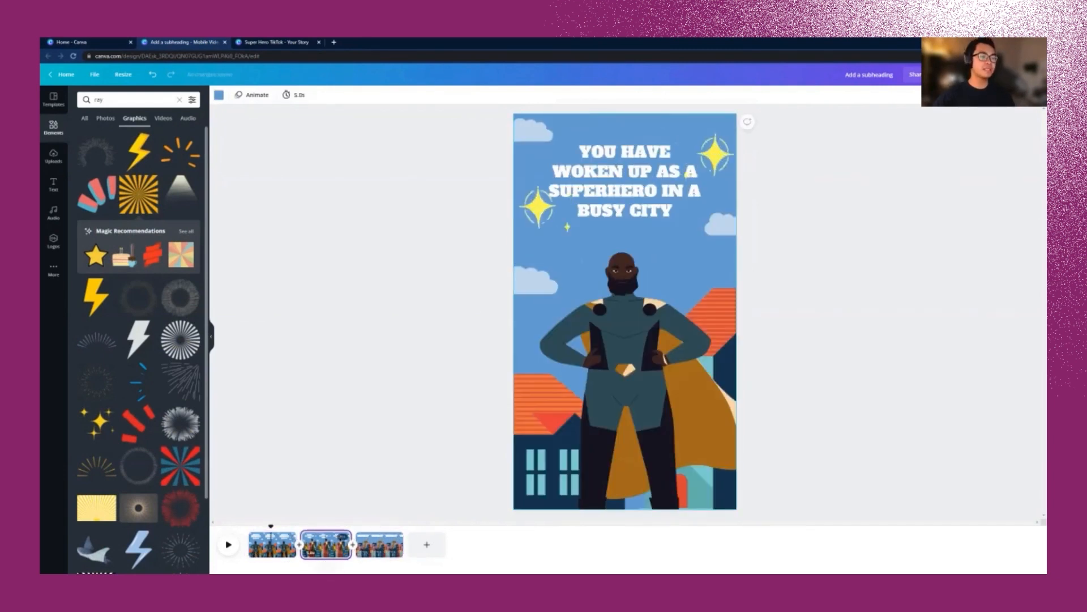
left_click(326, 545)
left_click(379, 545)
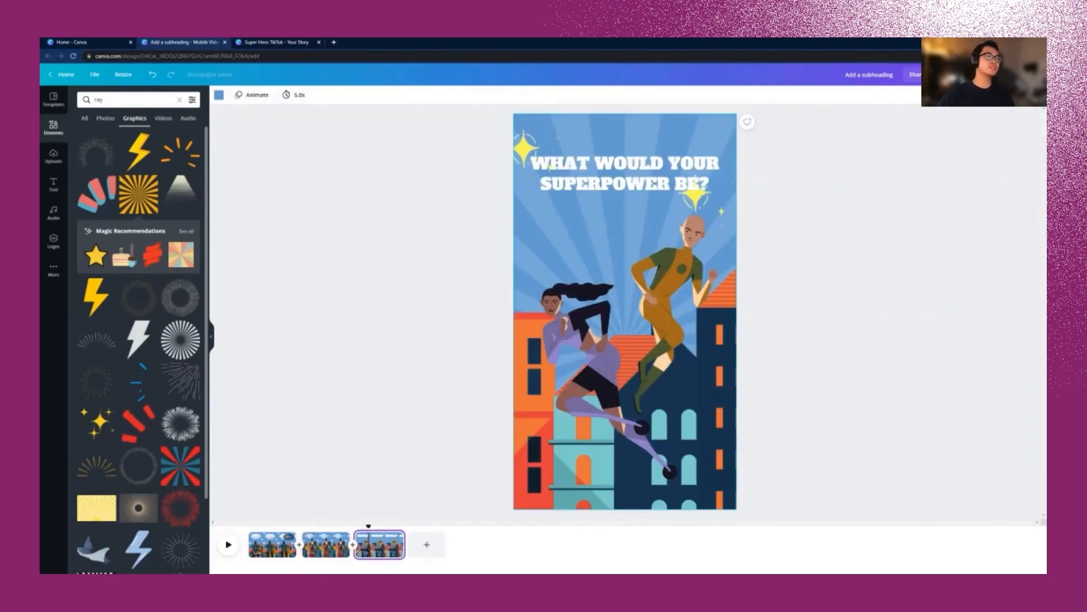
left_click(272, 545)
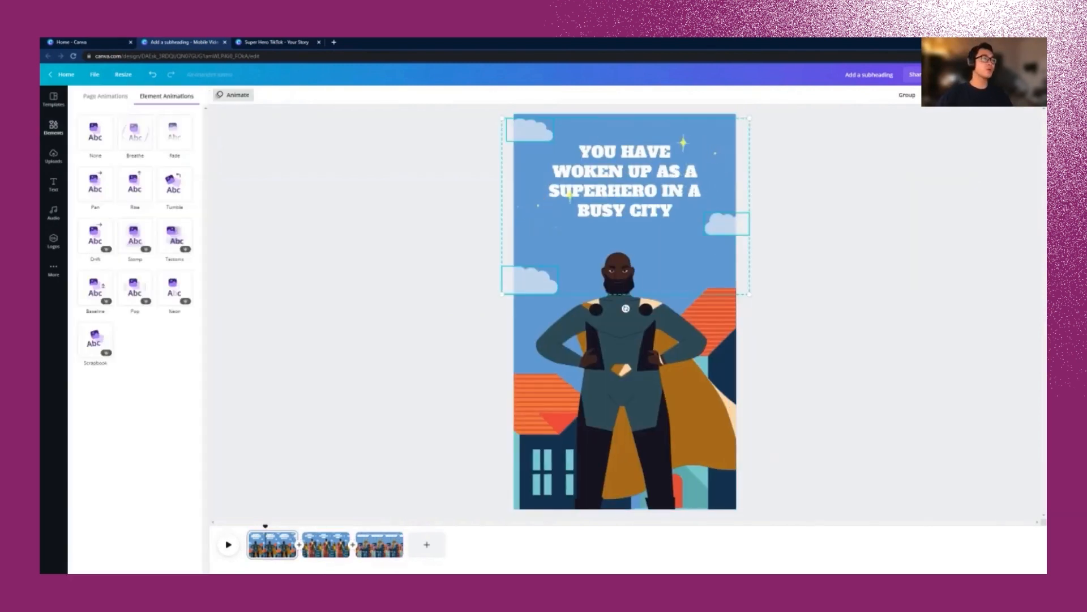
Step: Animate page 1: clouds drift in, the hero rises, and sparkles burst in
left_click(95, 235)
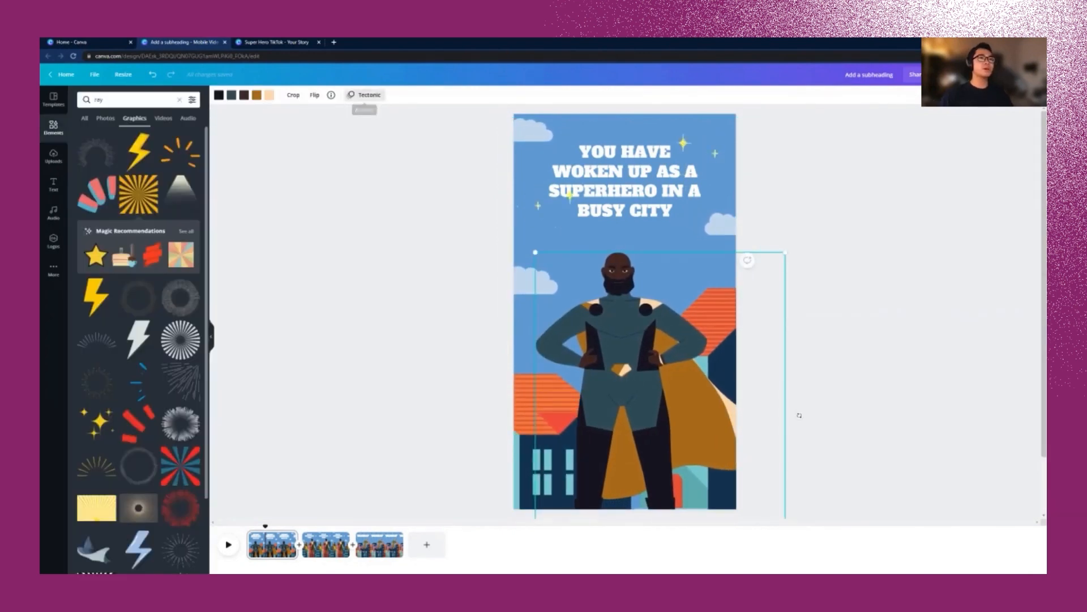
left_click(365, 95)
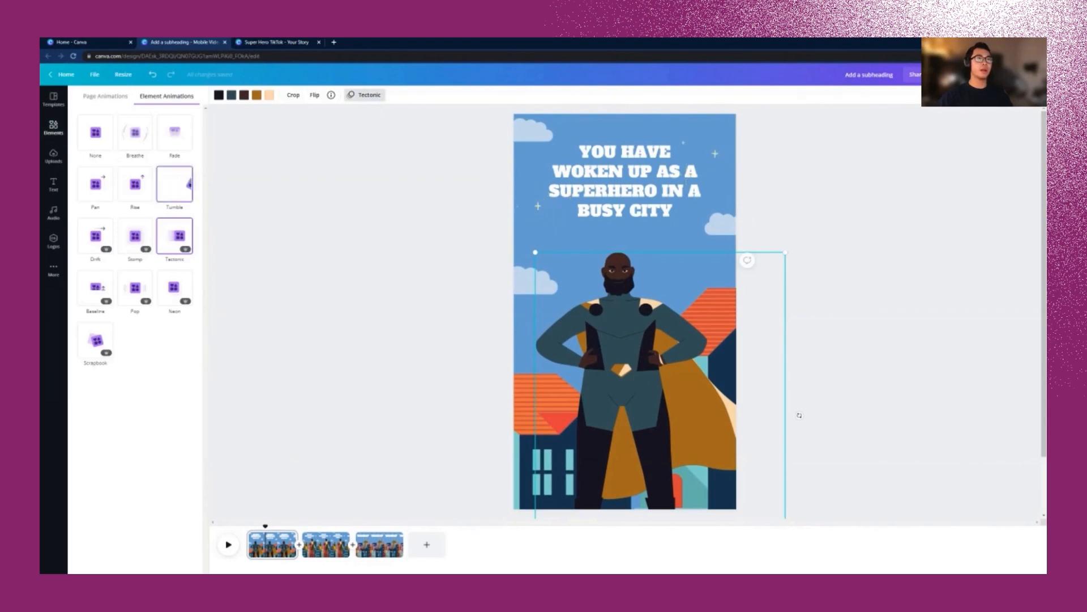
left_click(134, 184)
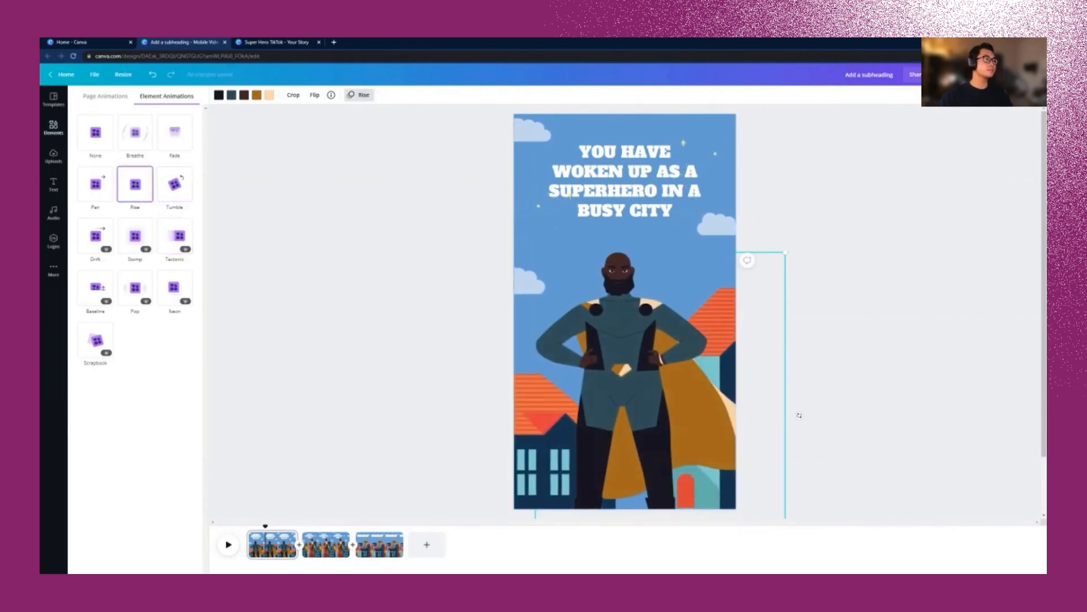
left_click(53, 128)
key("space")
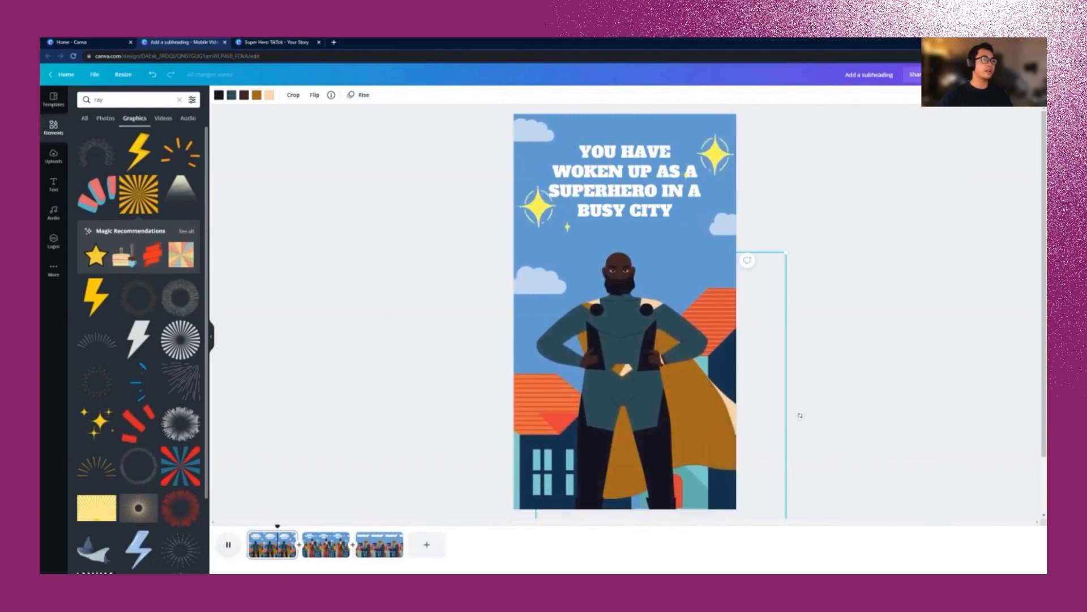
key("space")
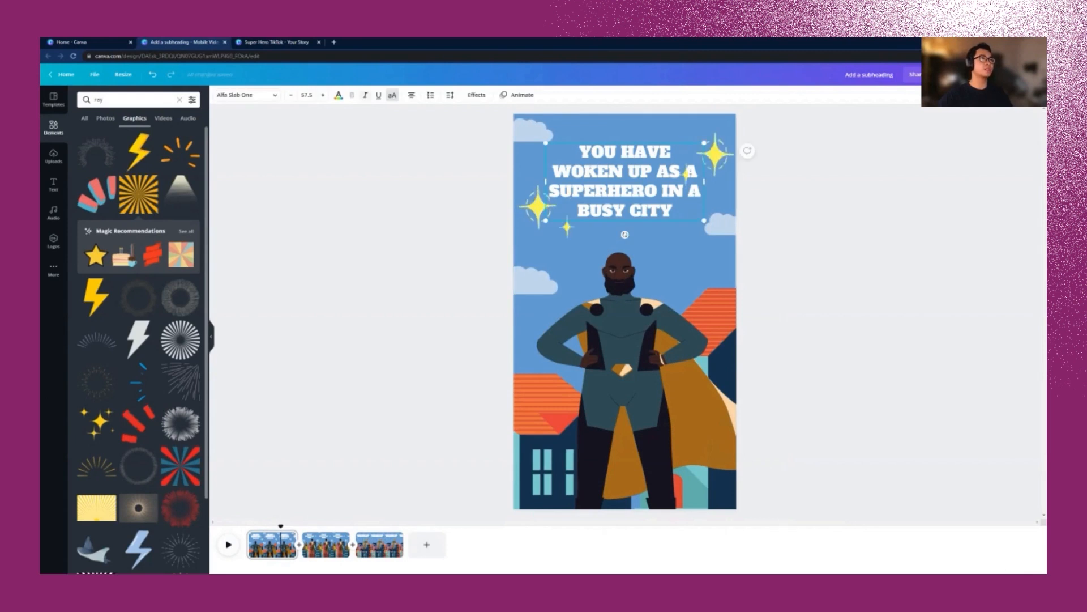
left_click(517, 95)
left_click(174, 185)
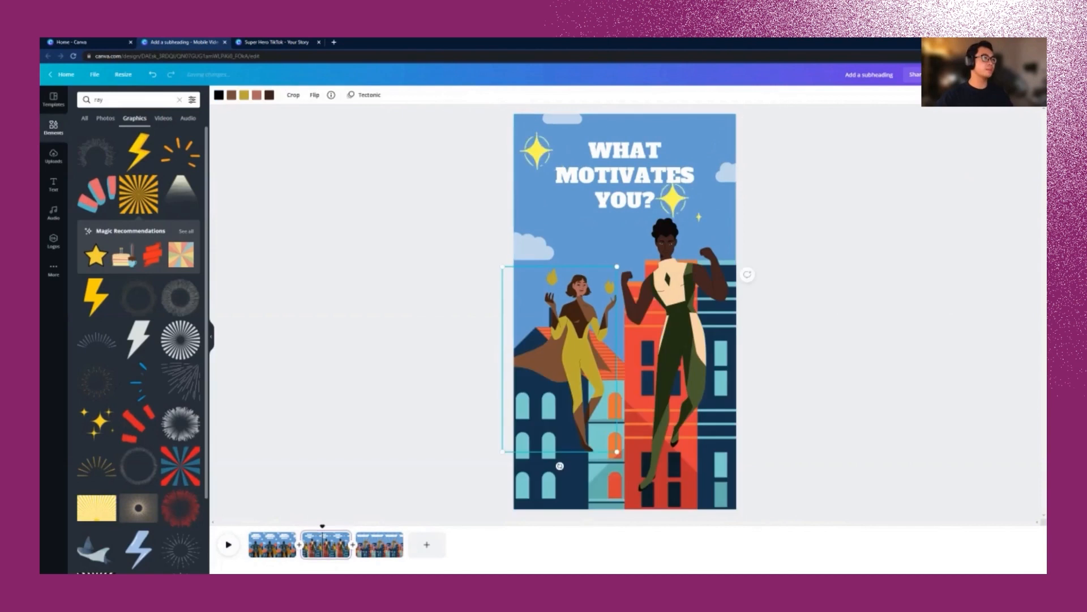
Step: Apply Tectonic to both page 2 heroes and add a music track from Audio
left_click(674, 317, "shift")
left_click(233, 95)
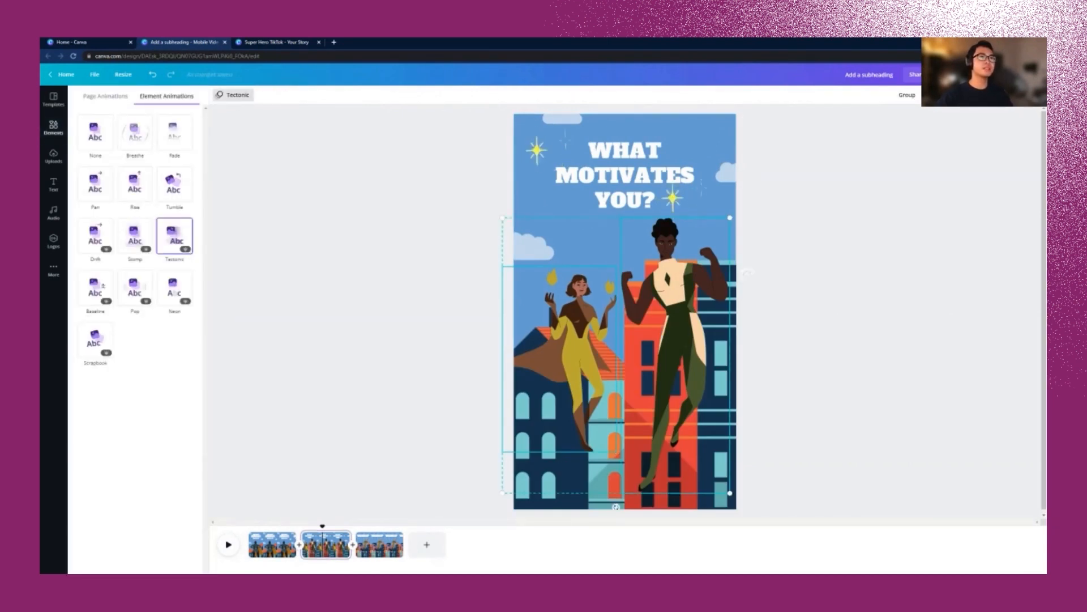
left_click(273, 544)
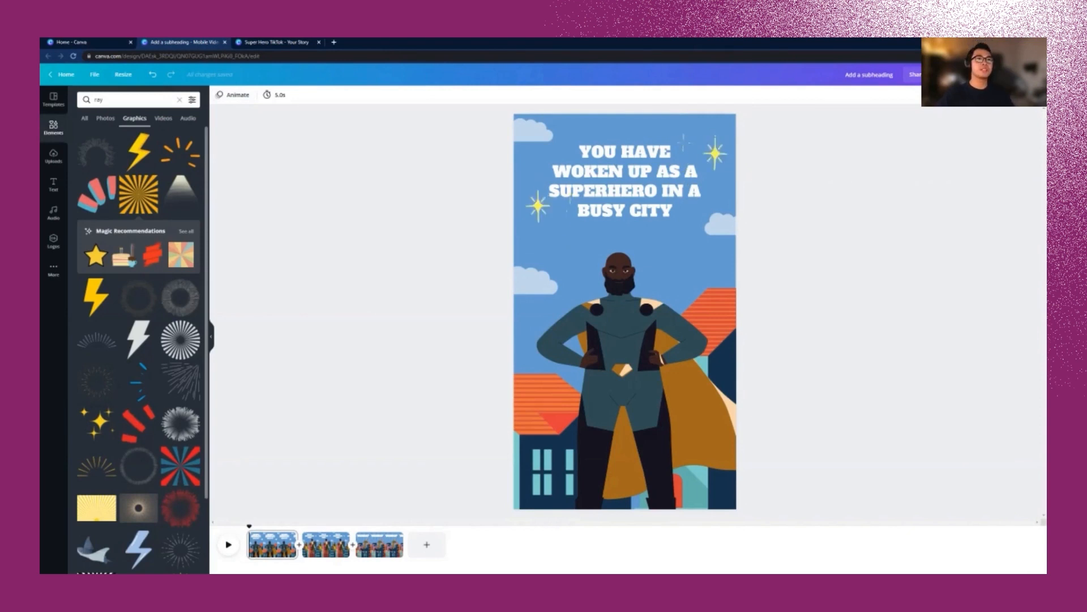
left_click(53, 213)
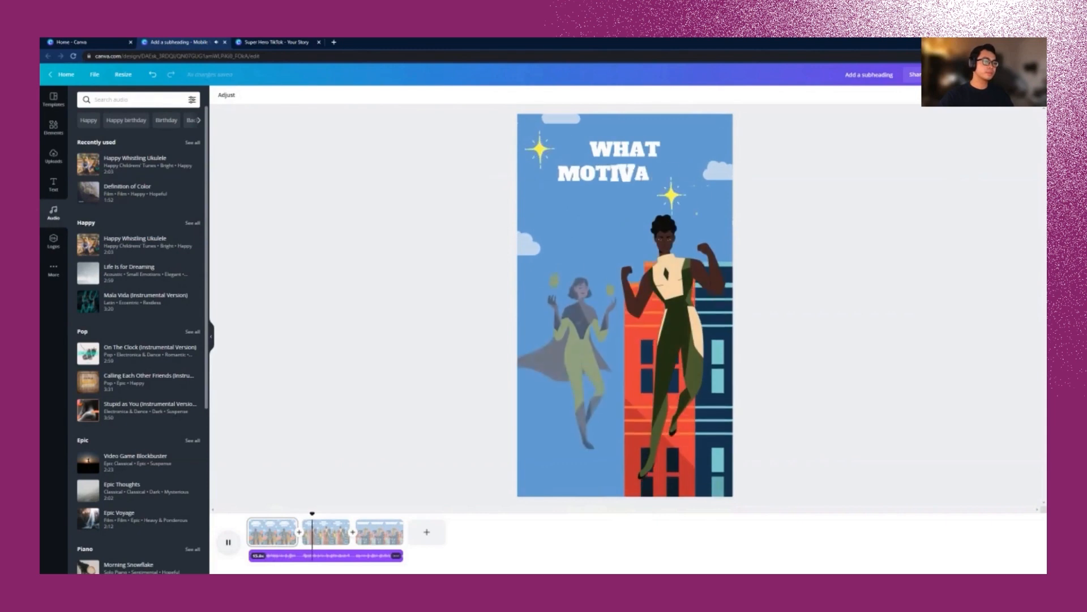
Step: Lower the music volume from 96 to about 46 and replay the video from the start
key("space")
left_click(288, 532)
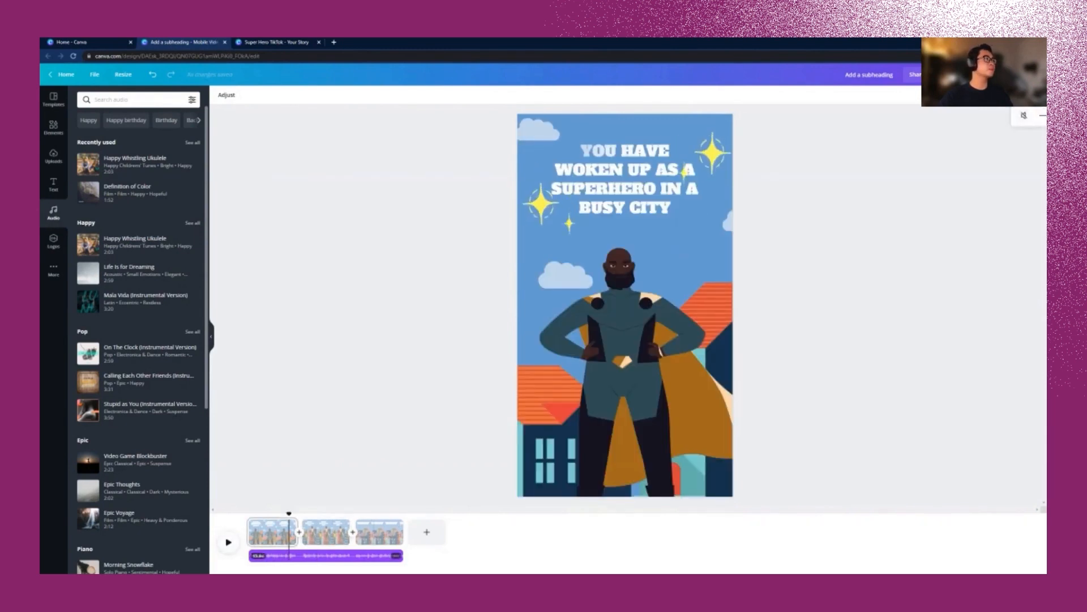
left_click_drag(984, 116, 945, 115)
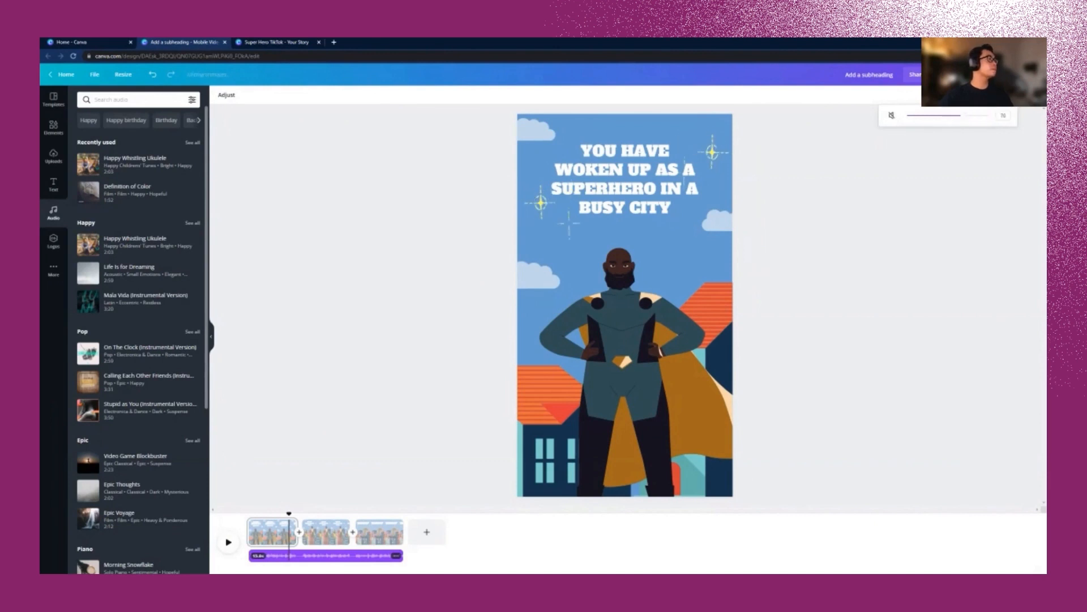
key("space")
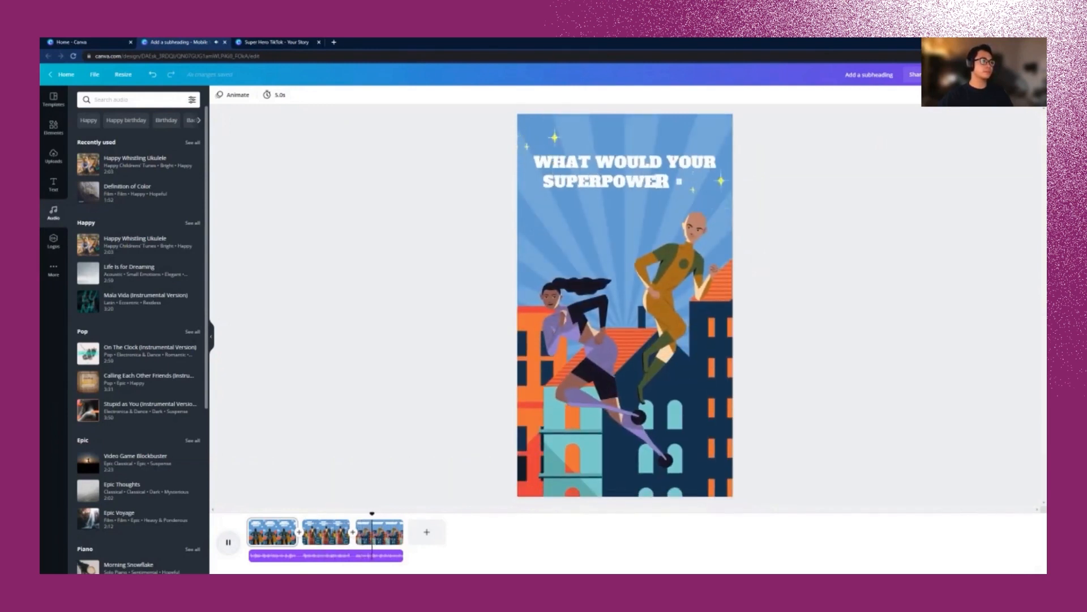
key("space")
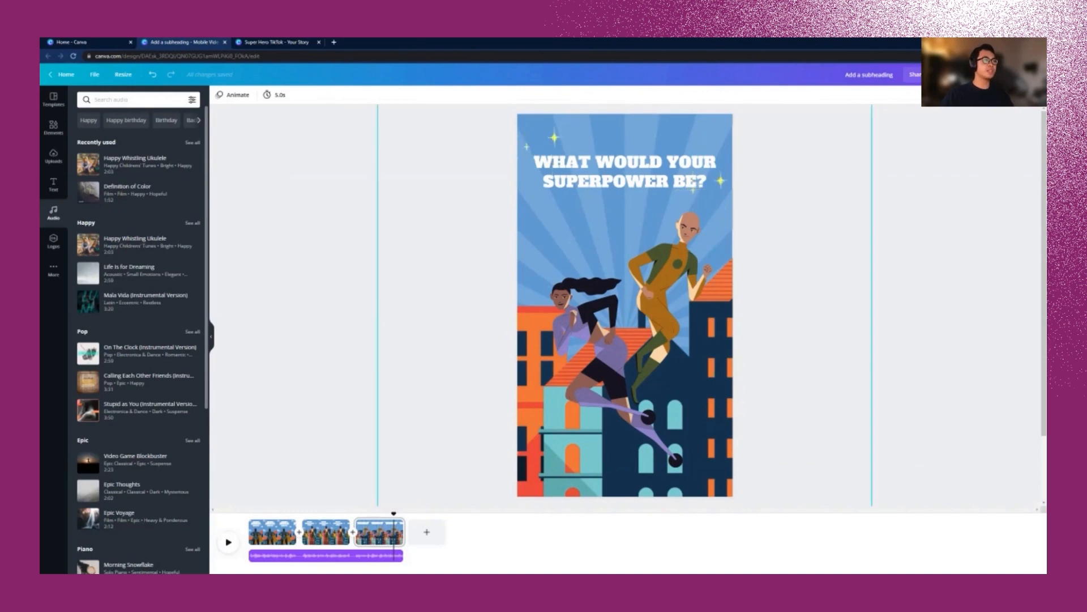
Step: Comment 'Can we make the background lighter?' on page 2, then open the download options
left_click(330, 532)
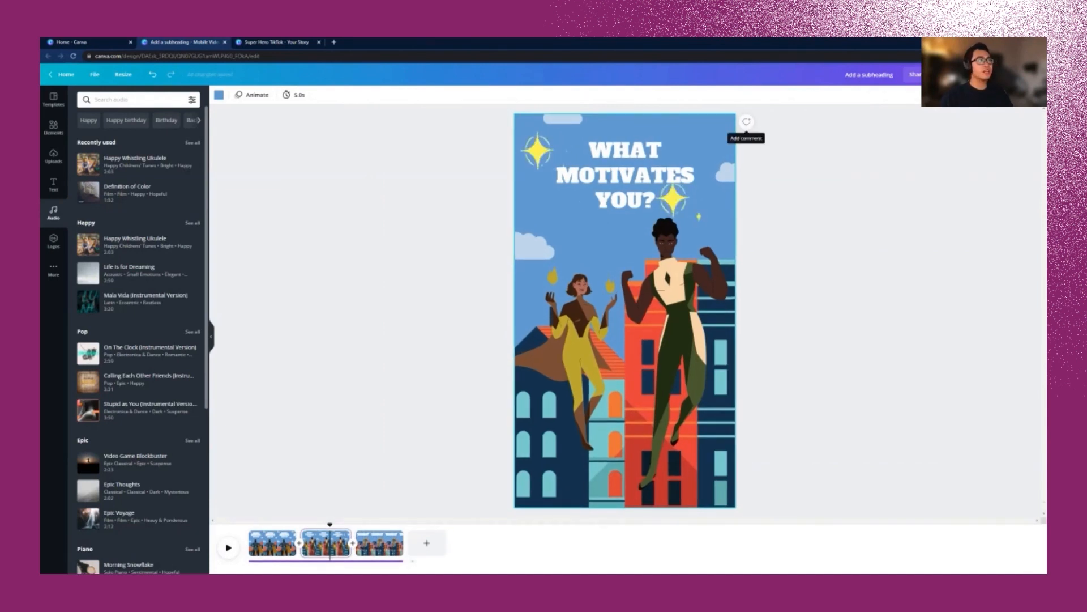
left_click(746, 122)
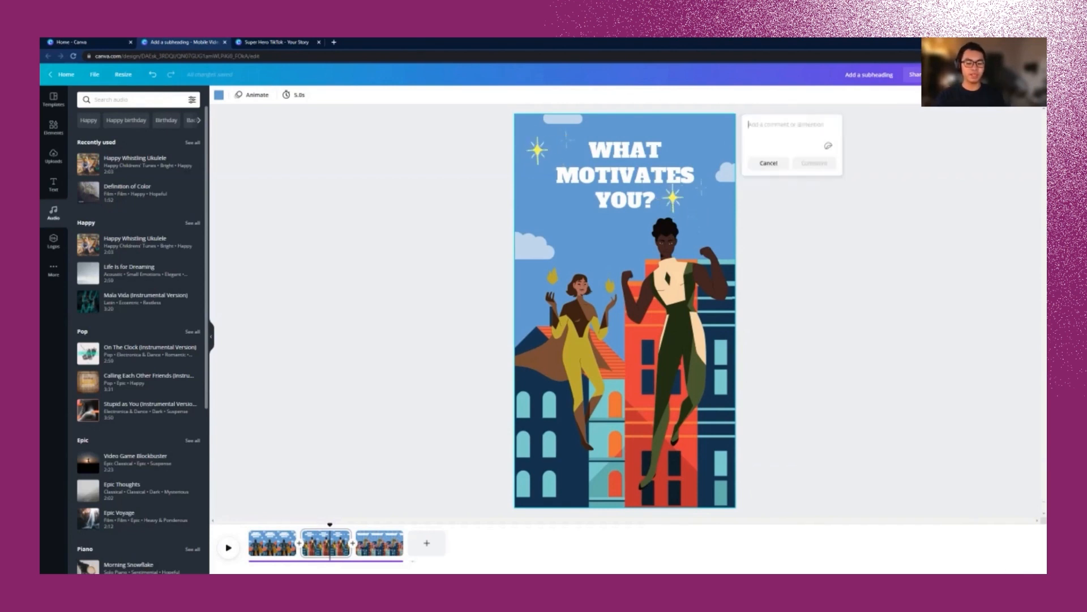
type("Can we make the b")
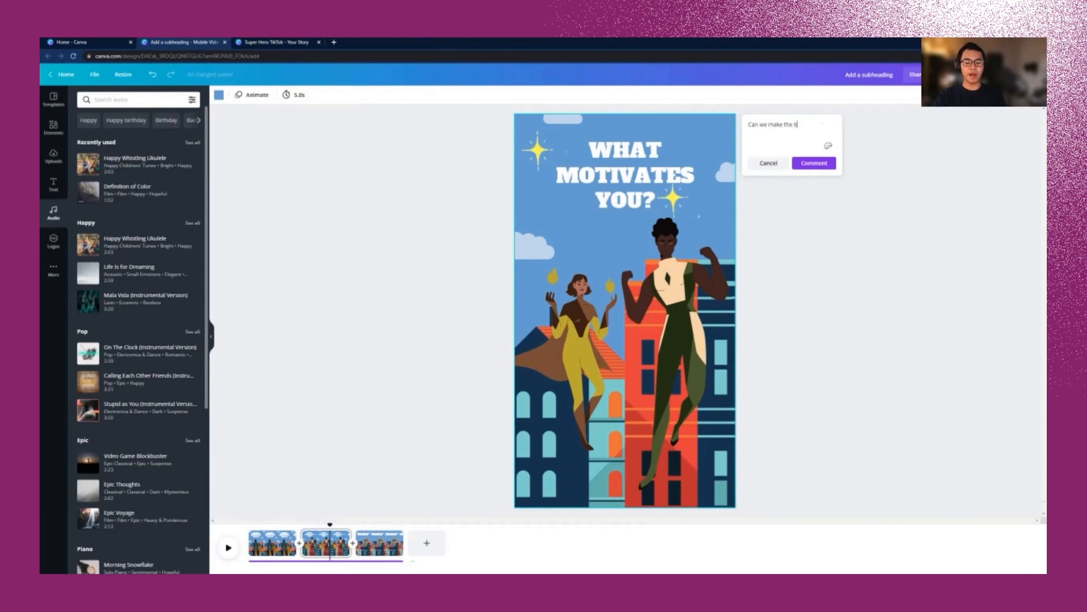
type("ackground light")
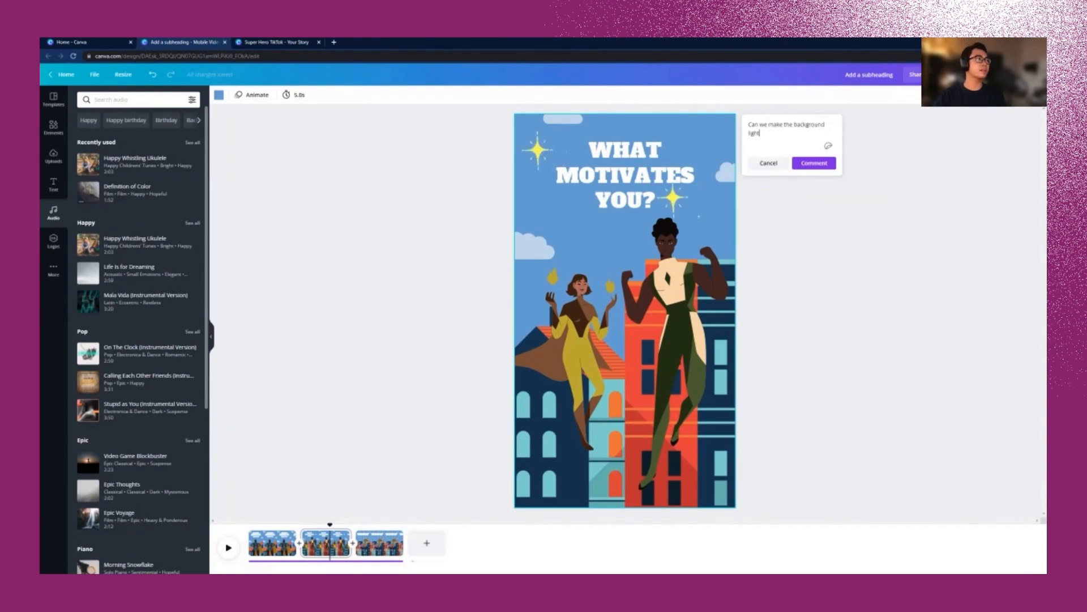
type("er?")
key("Return")
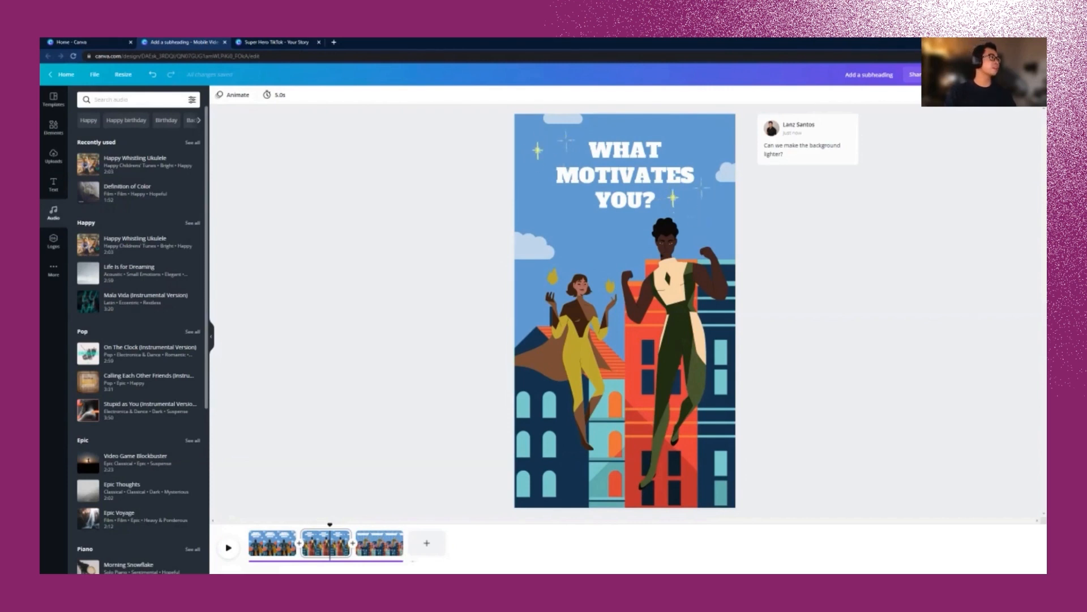
left_click(1001, 75)
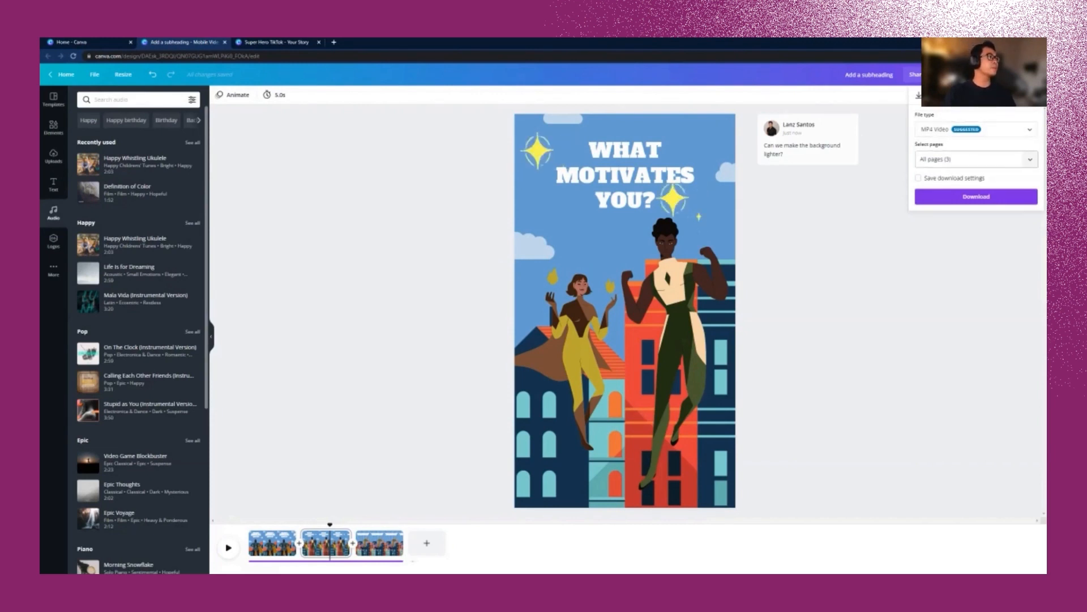
Step: Keep all three pages selected and download them as a single MP4 video
left_click(977, 159)
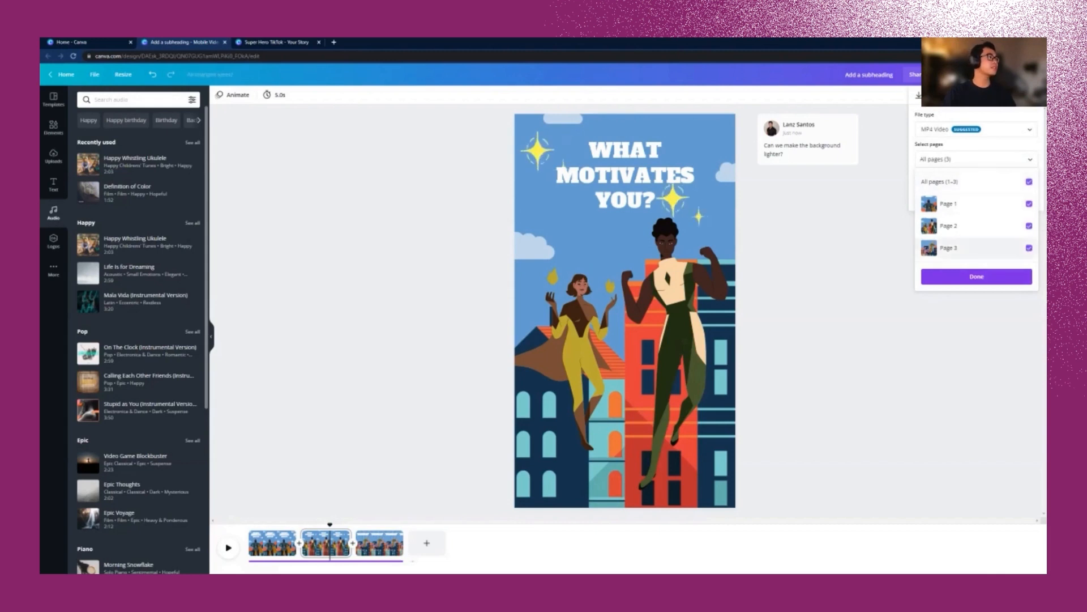
left_click(976, 276)
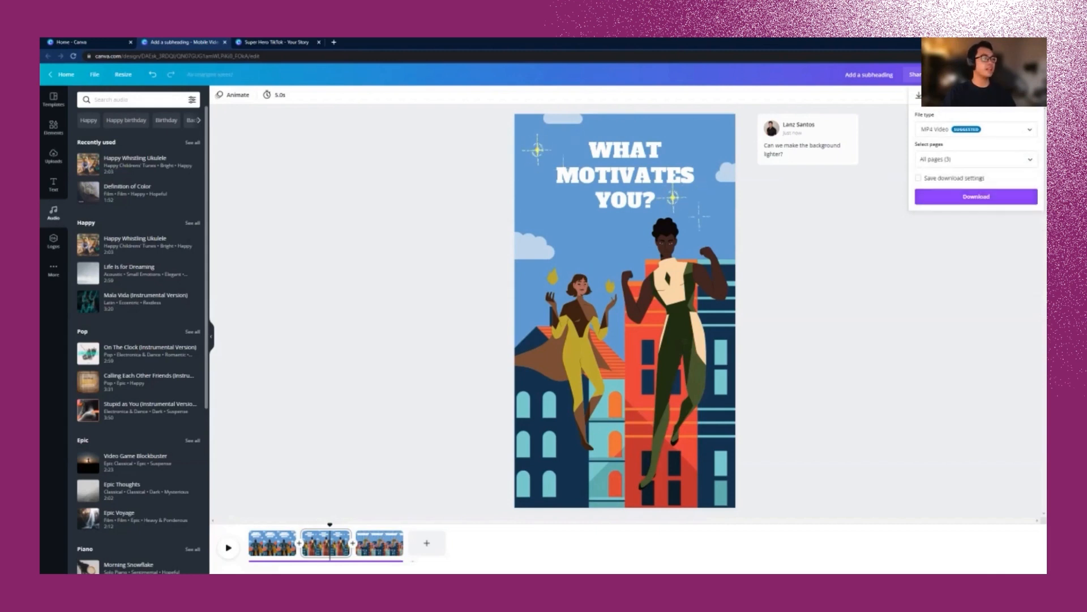
left_click(976, 196)
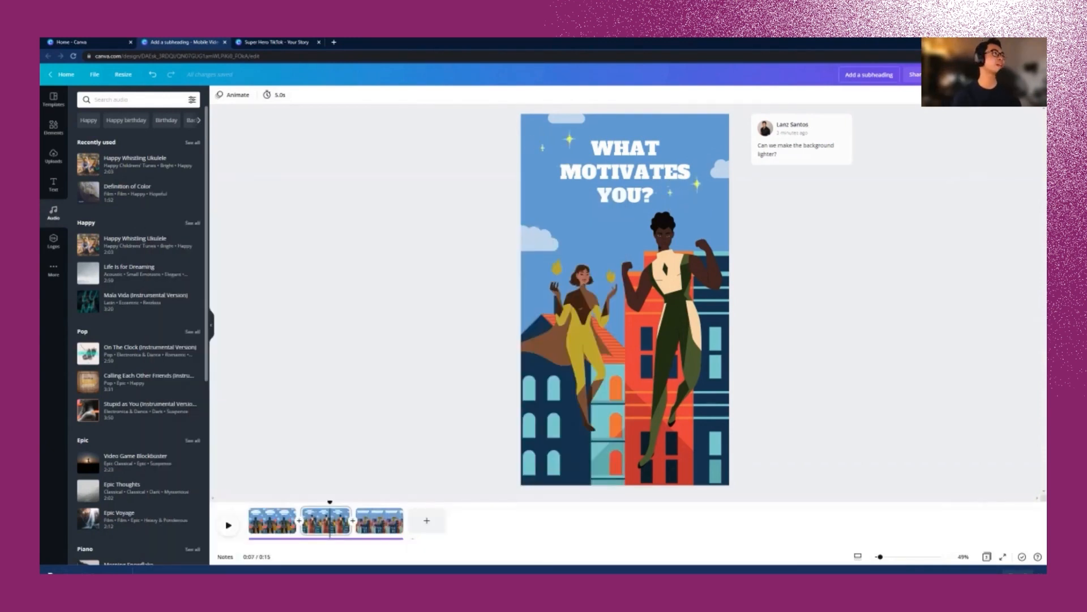
Step: Switch the design's share link to watch-only and play the video from it
left_click(924, 75)
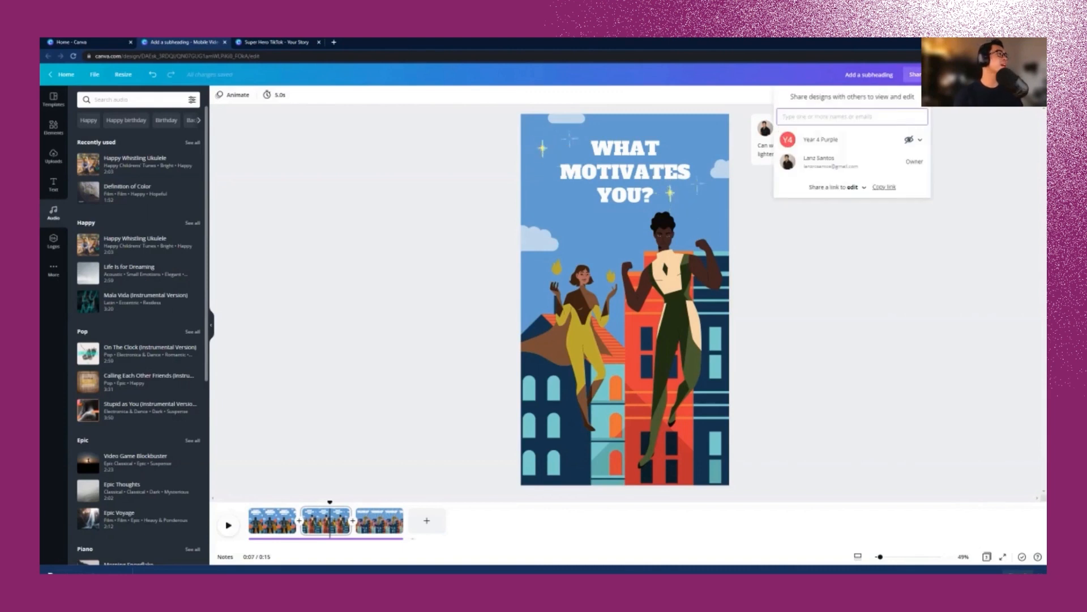
left_click(838, 187)
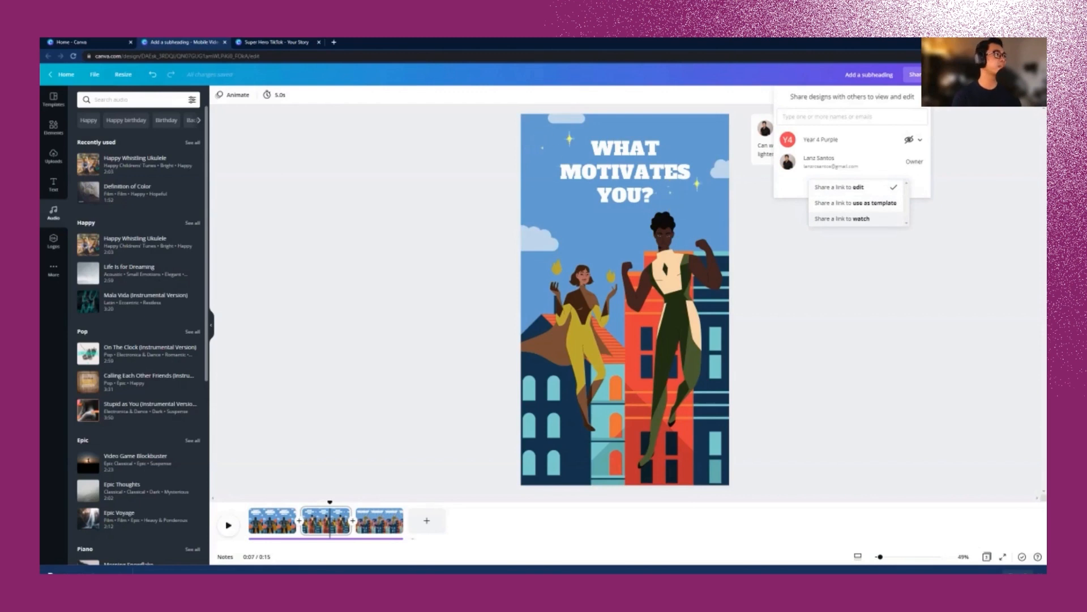
left_click(842, 219)
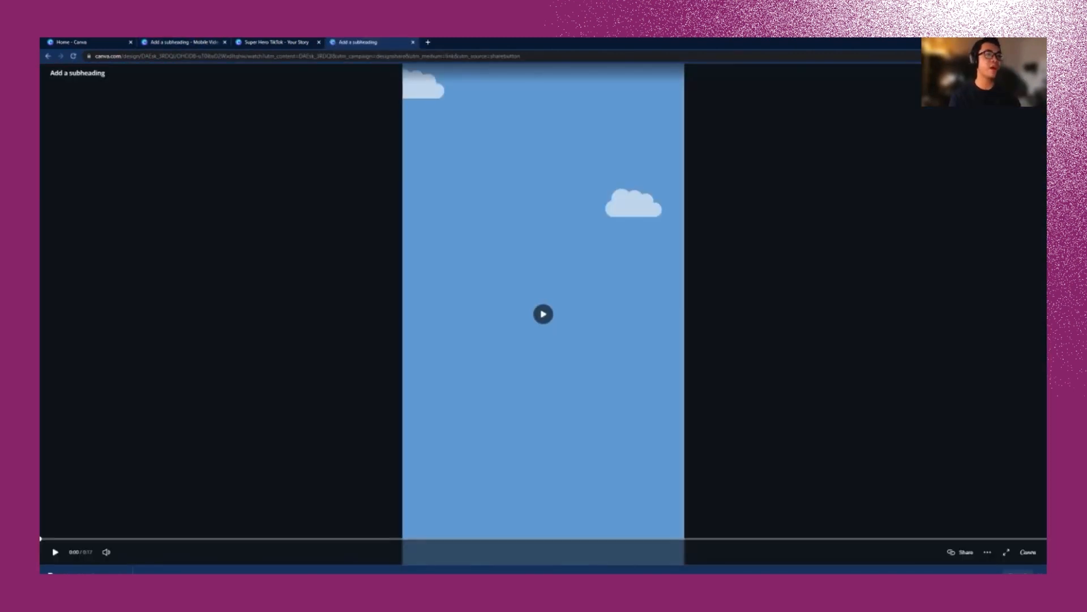
key("space")
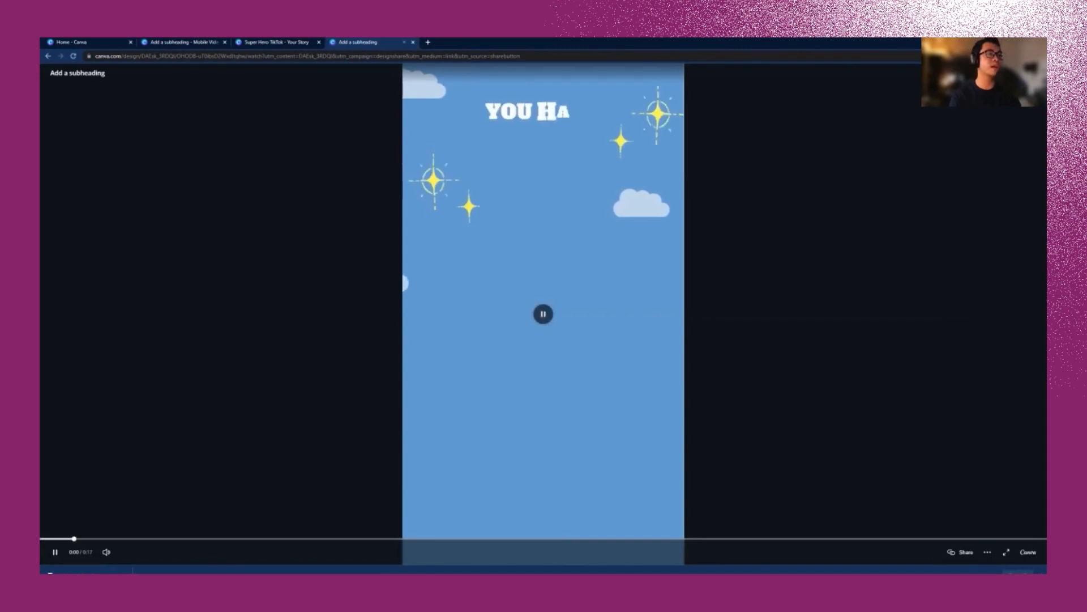